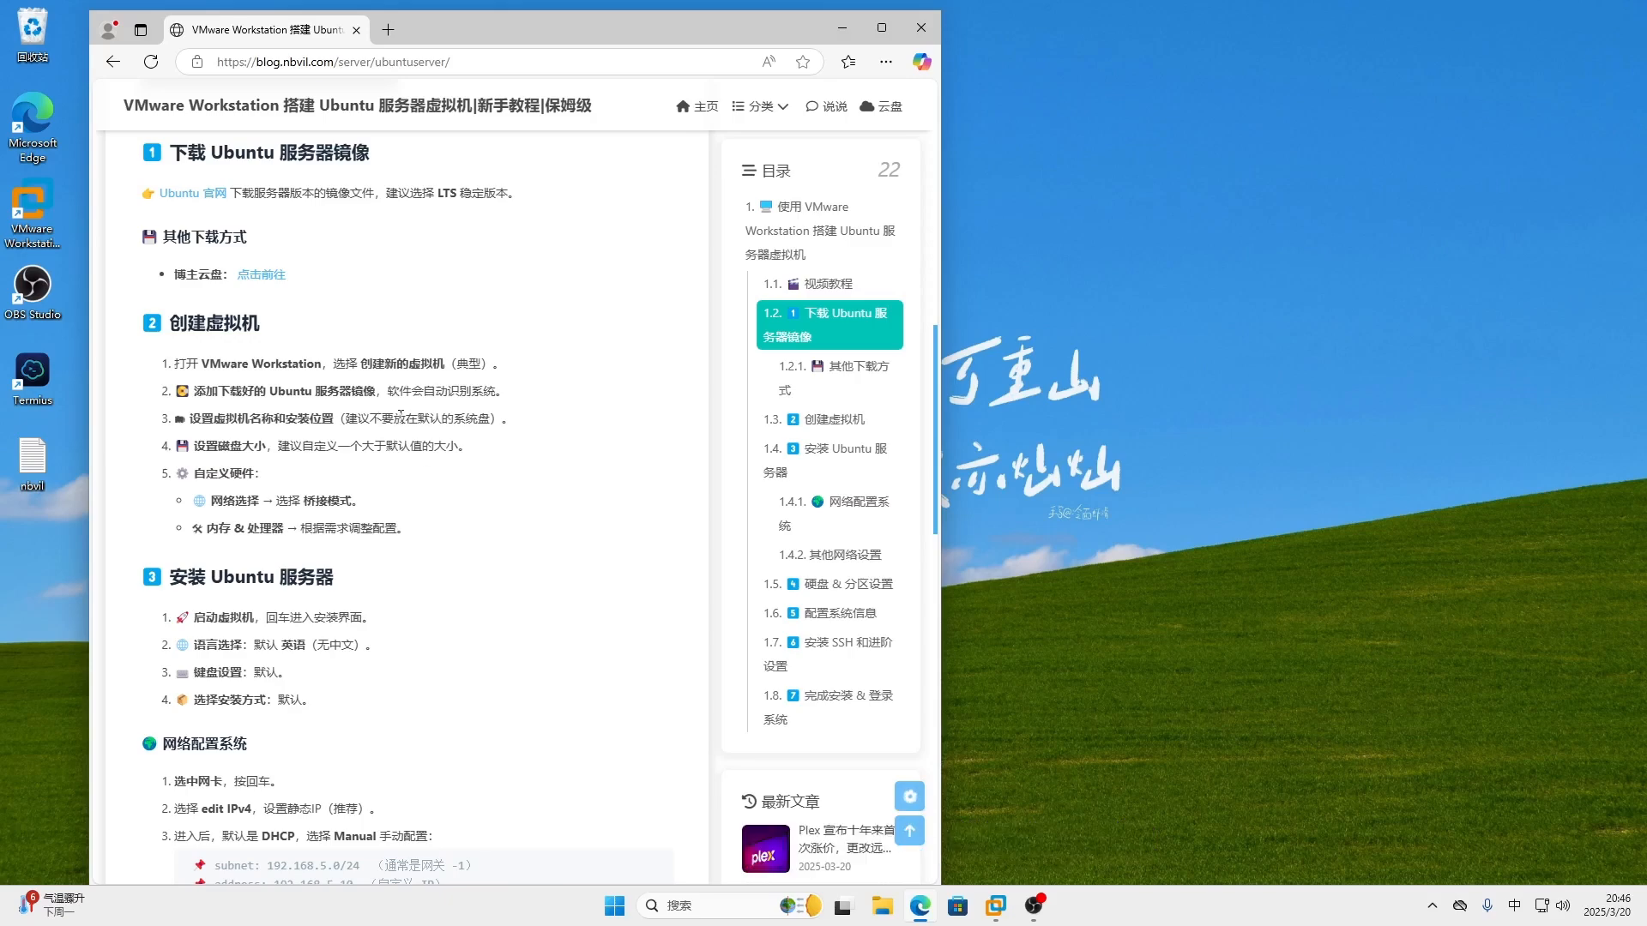
- Read through the nbvil Ubuntu Server VM tutorial, then minimize Edge to show the desktop
{"action": "scroll", "coordinate": [480, 489], "scroll_direction": "down", "scroll_amount": 3}
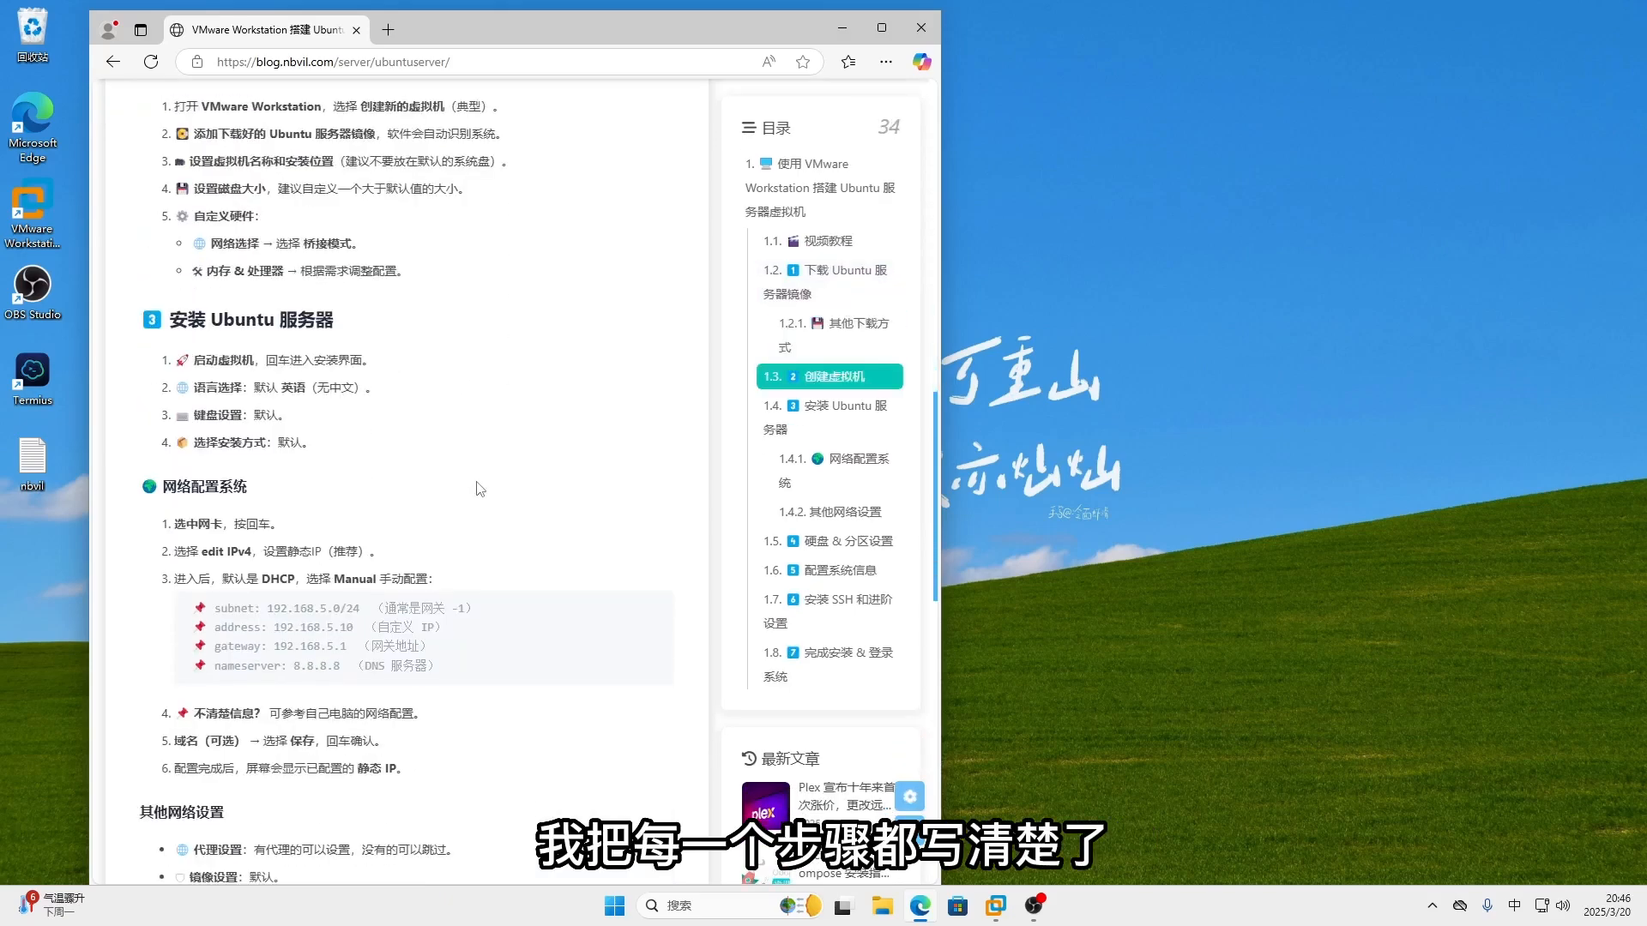
{"action": "scroll", "coordinate": [480, 489], "scroll_direction": "down", "scroll_amount": 4}
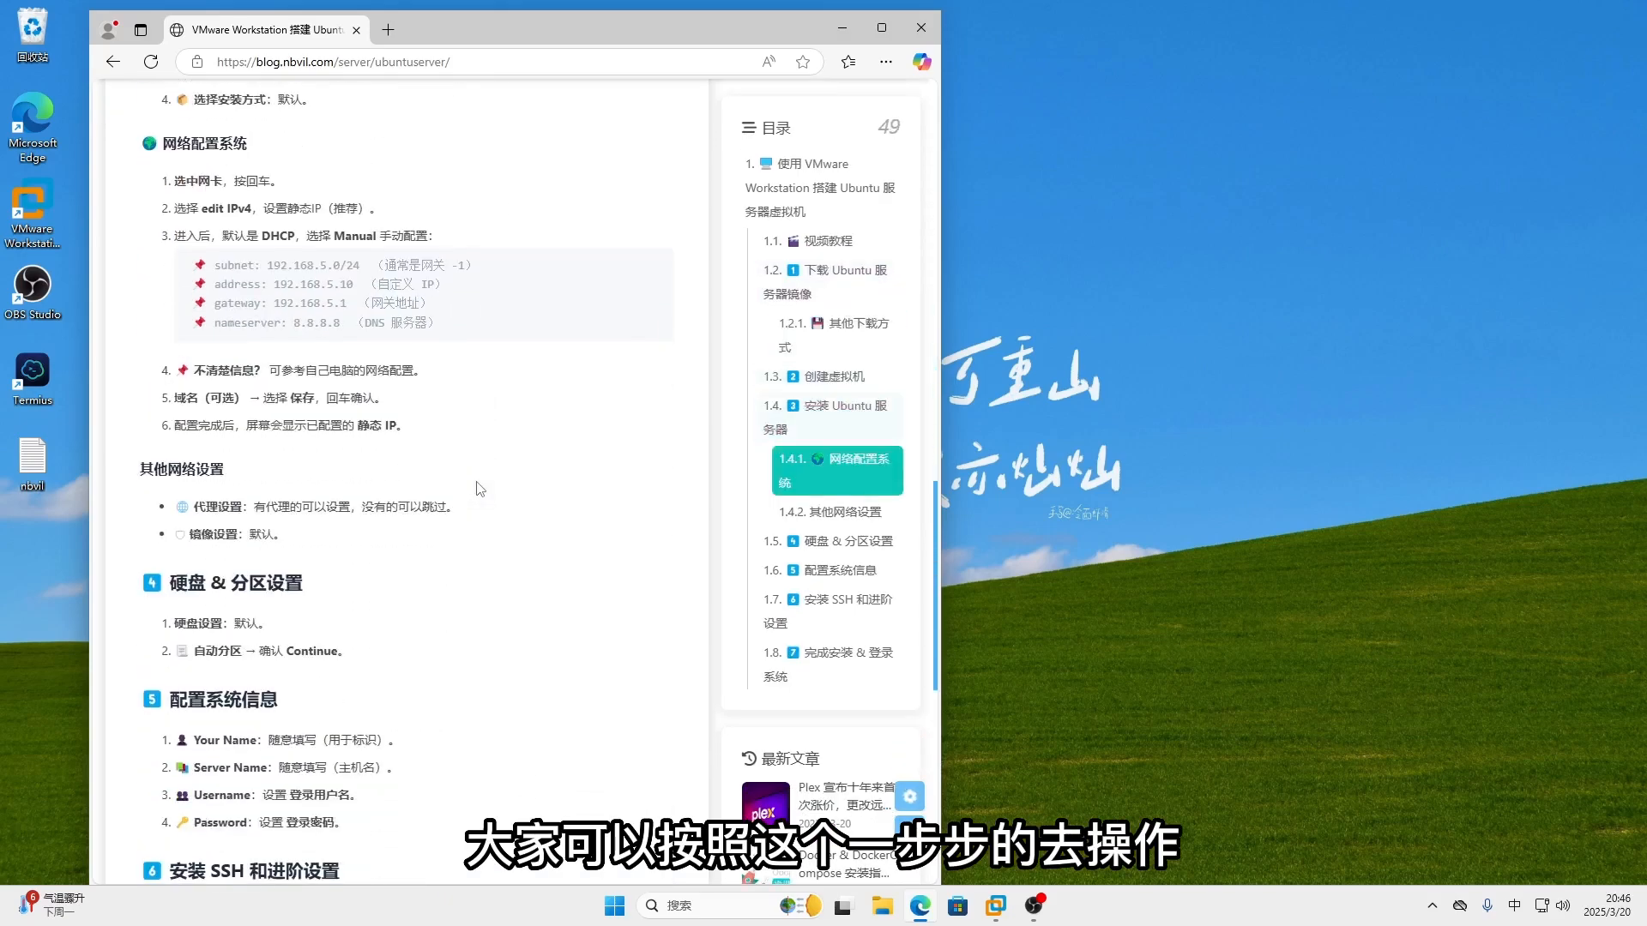
{"action": "scroll", "coordinate": [479, 489], "scroll_direction": "down", "scroll_amount": 3}
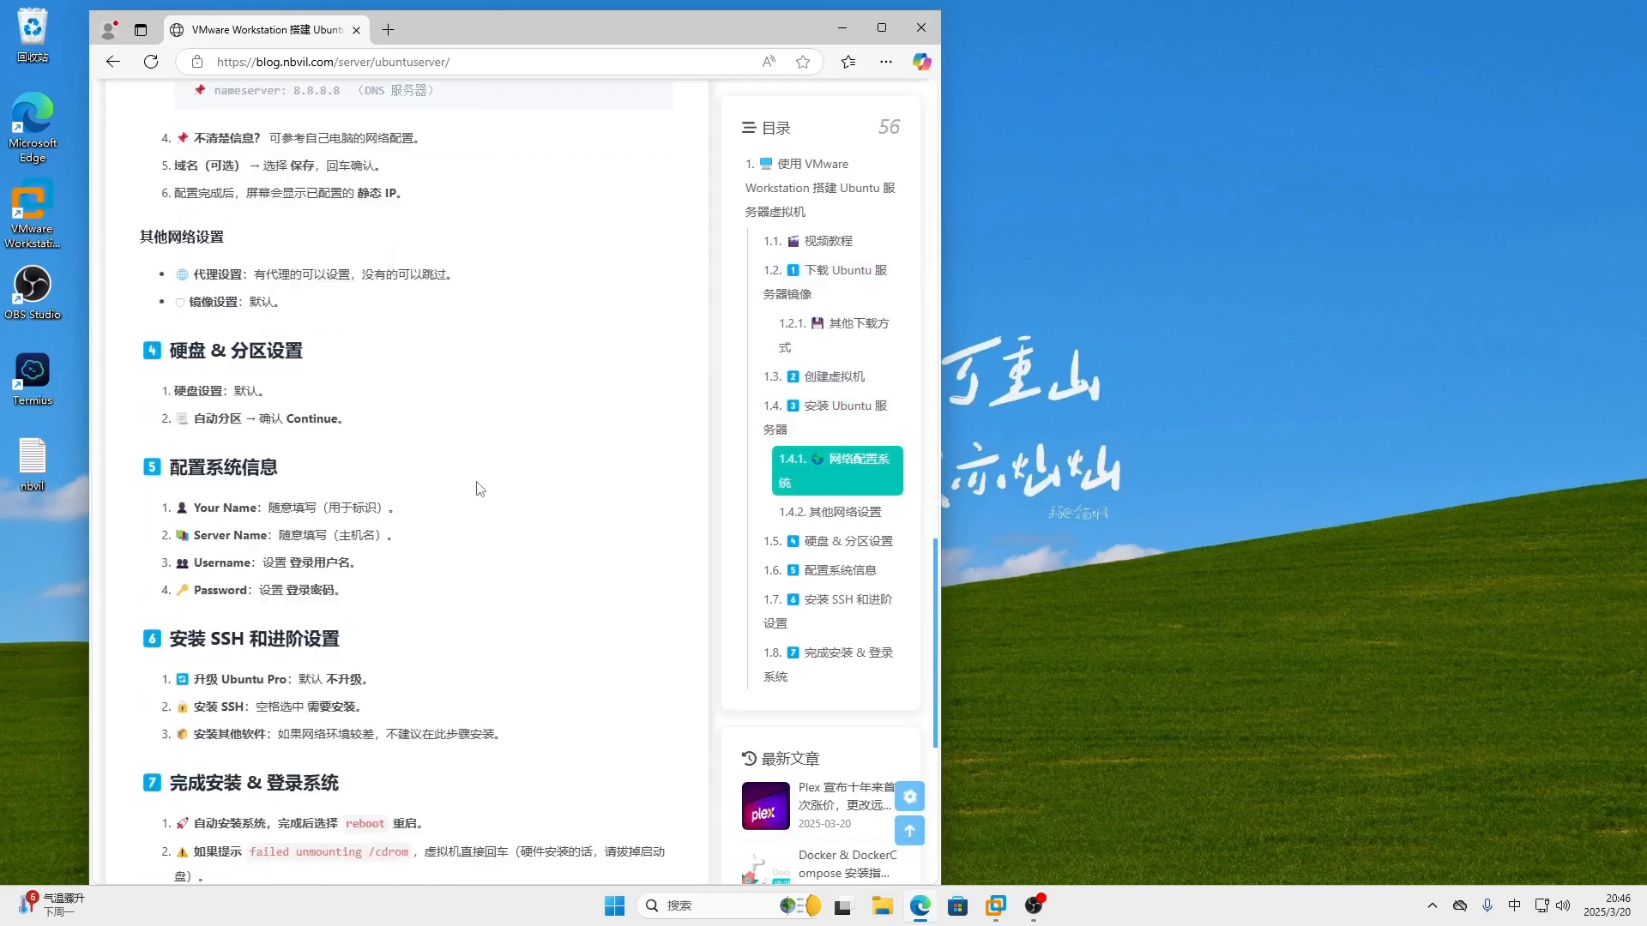
{"action": "scroll", "coordinate": [480, 489], "scroll_direction": "up", "scroll_amount": 5}
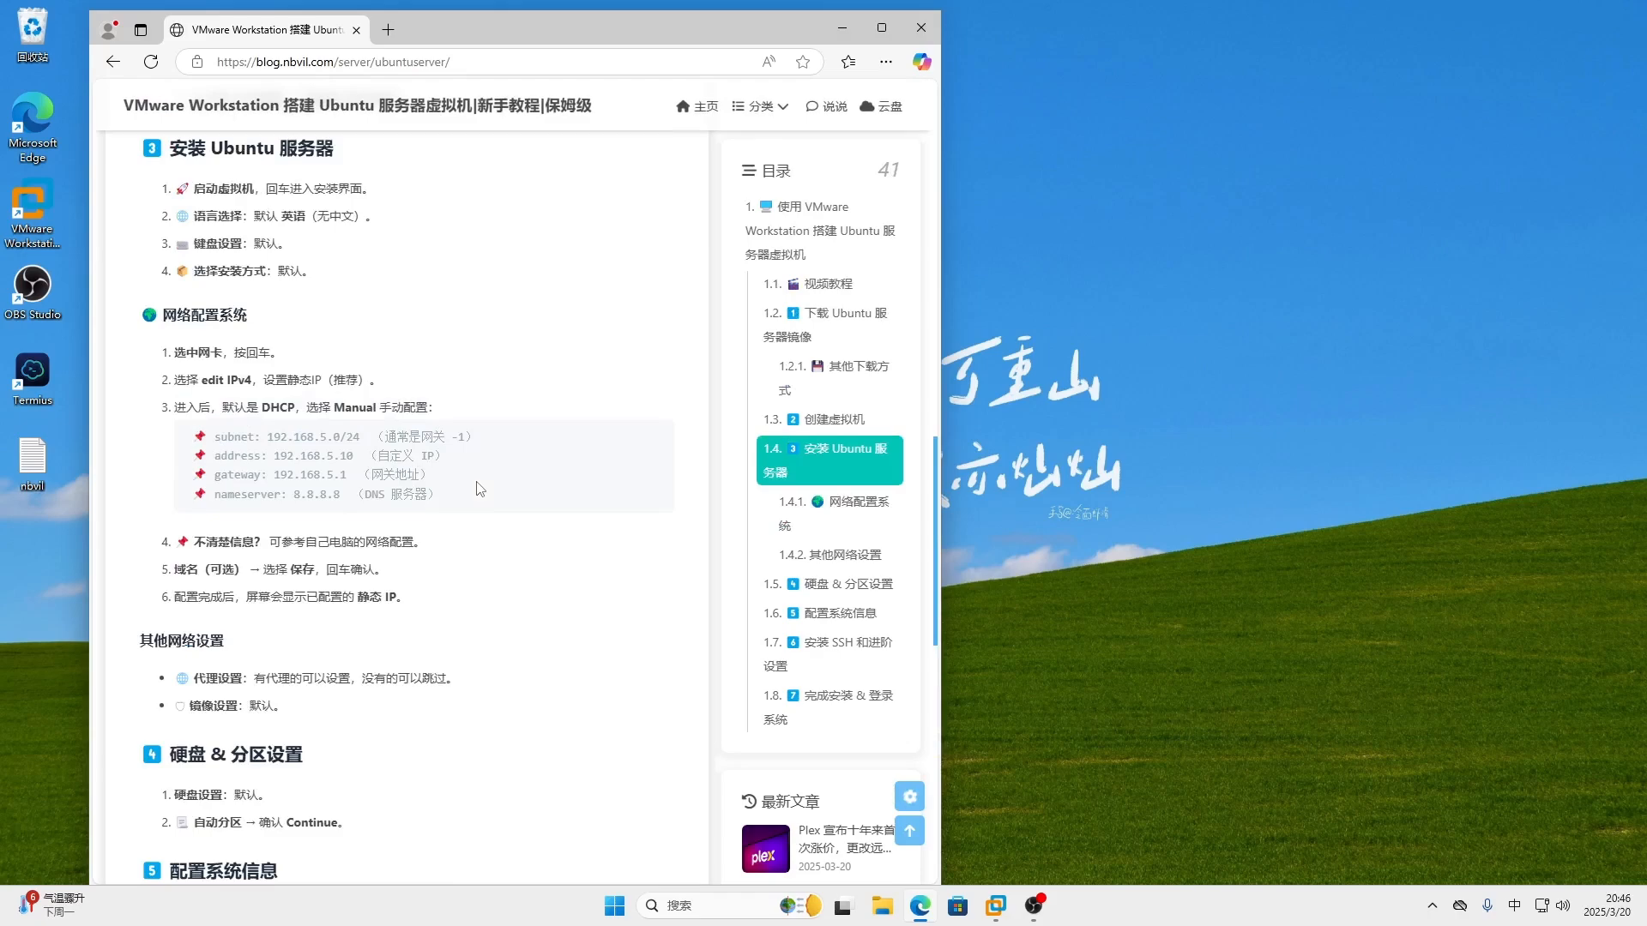
{"action": "left_click", "coordinate": [845, 29]}
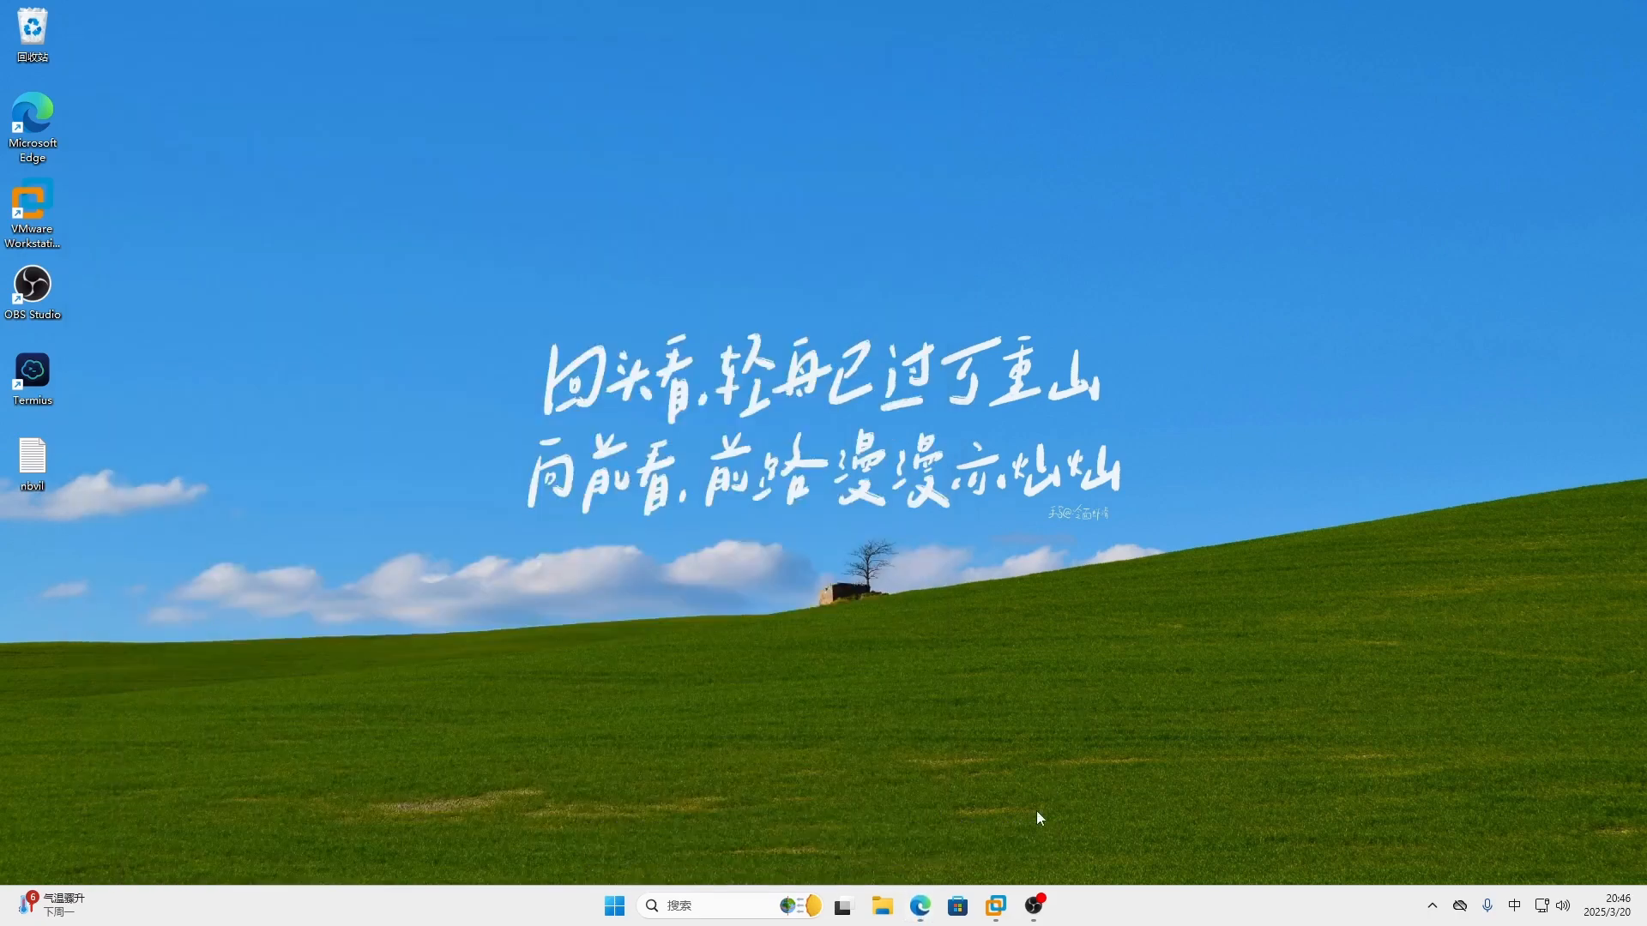
- Launch VMware Workstation and start a new virtual machine with the Typical (recommended) configuration
{"action": "left_click", "coordinate": [997, 909]}
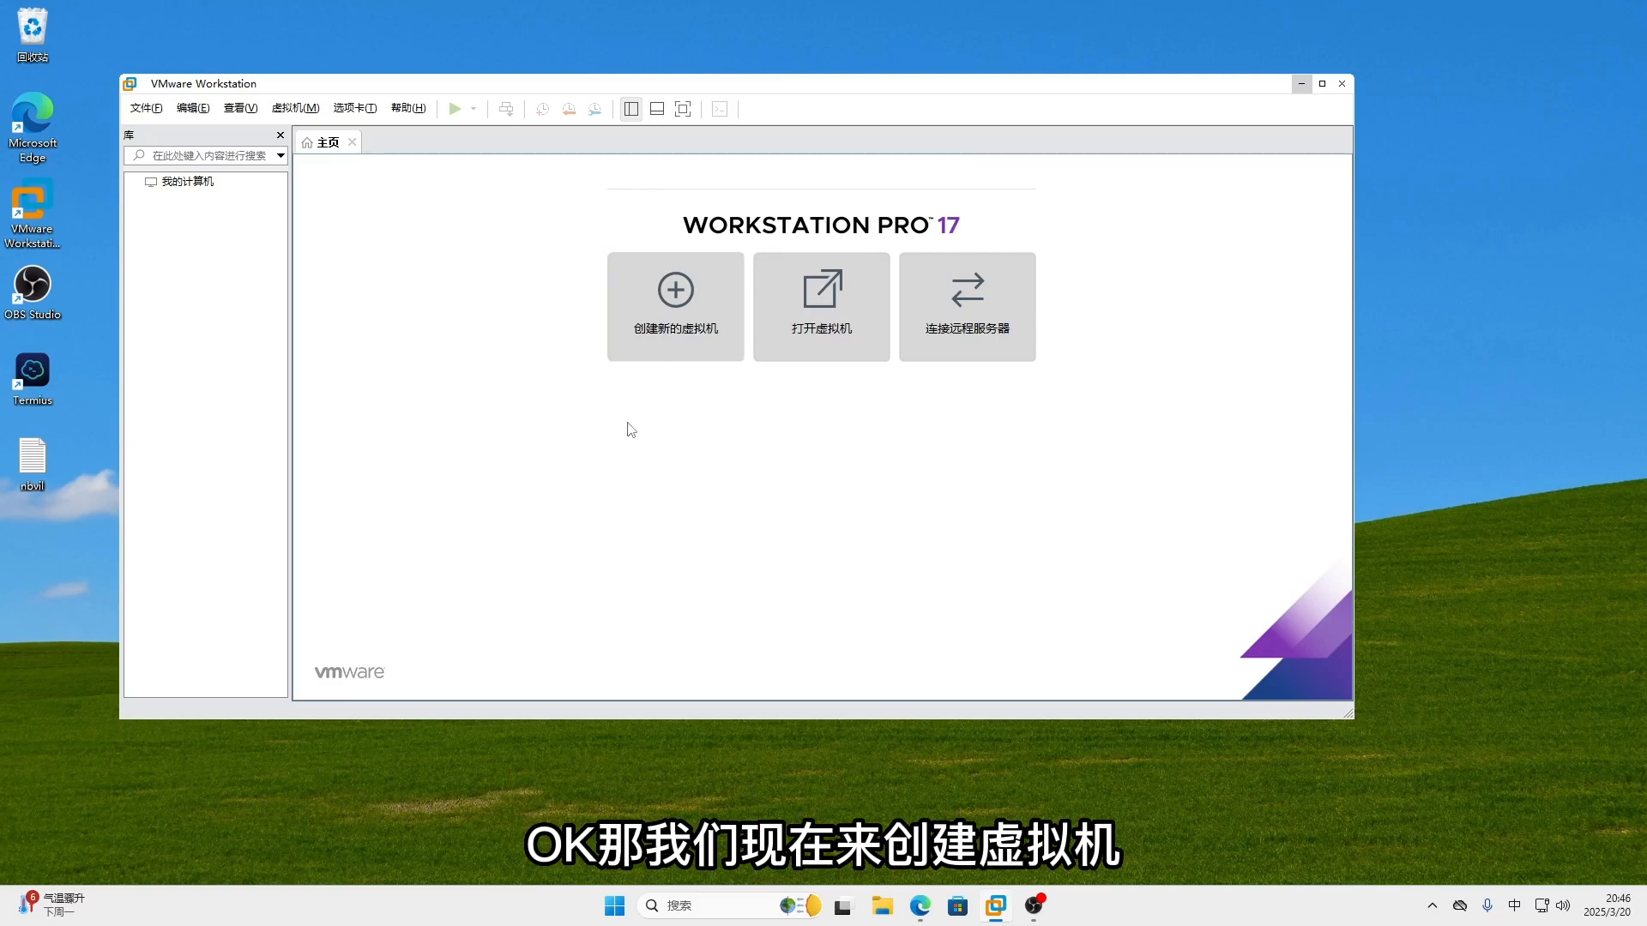
{"action": "left_click", "coordinate": [672, 333]}
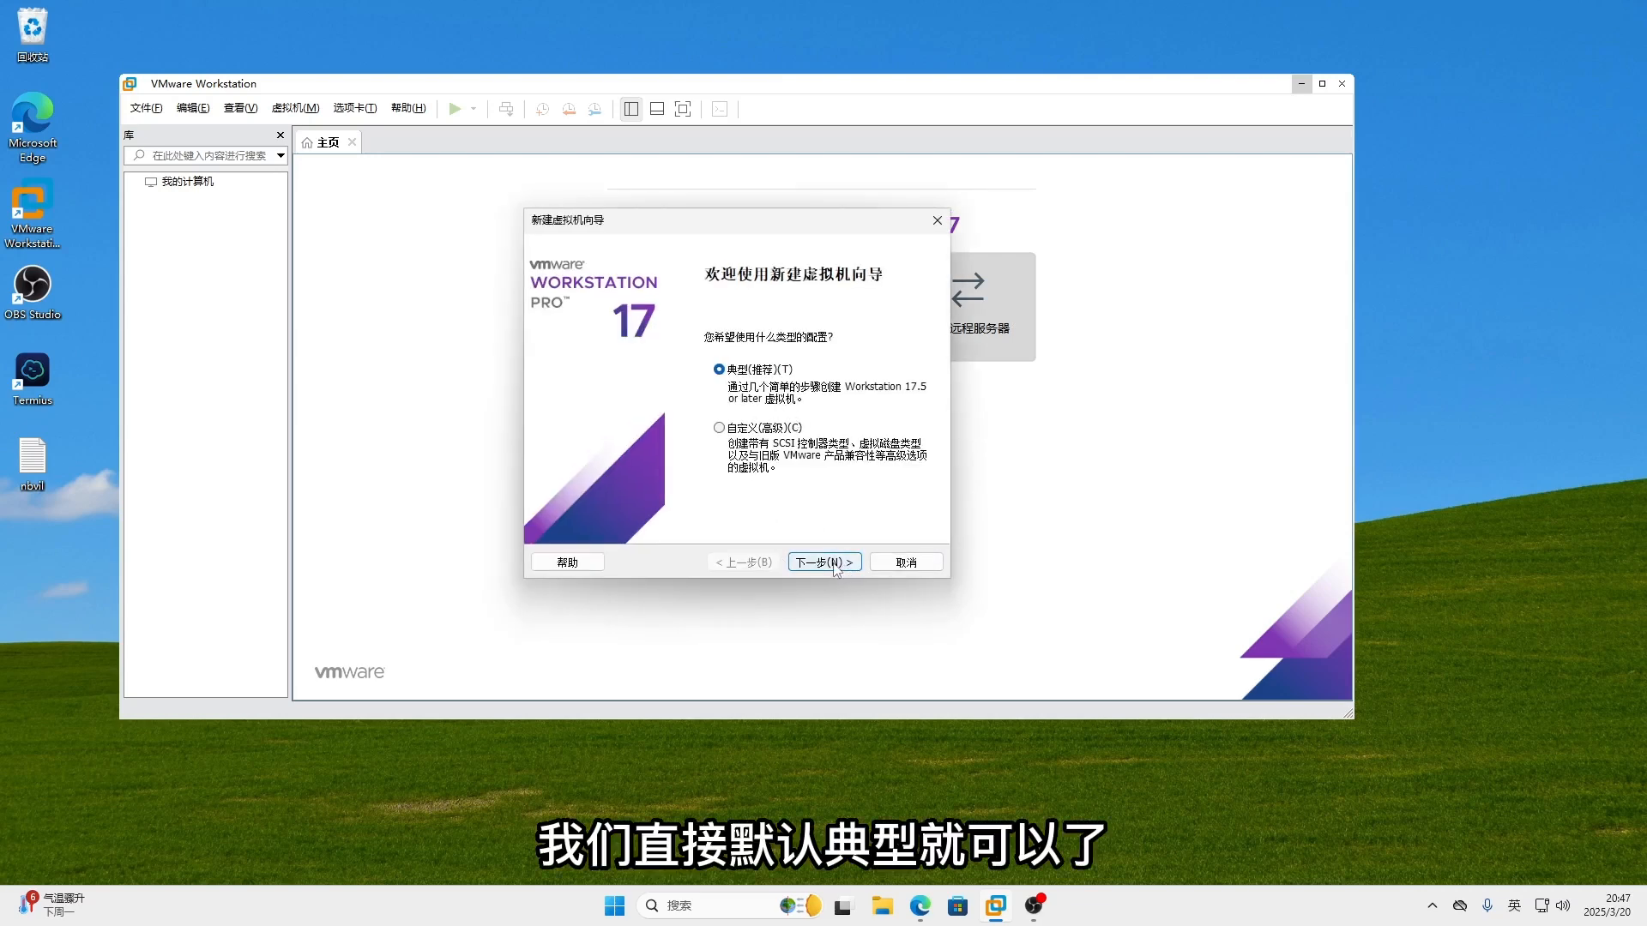
{"action": "left_click", "coordinate": [825, 562]}
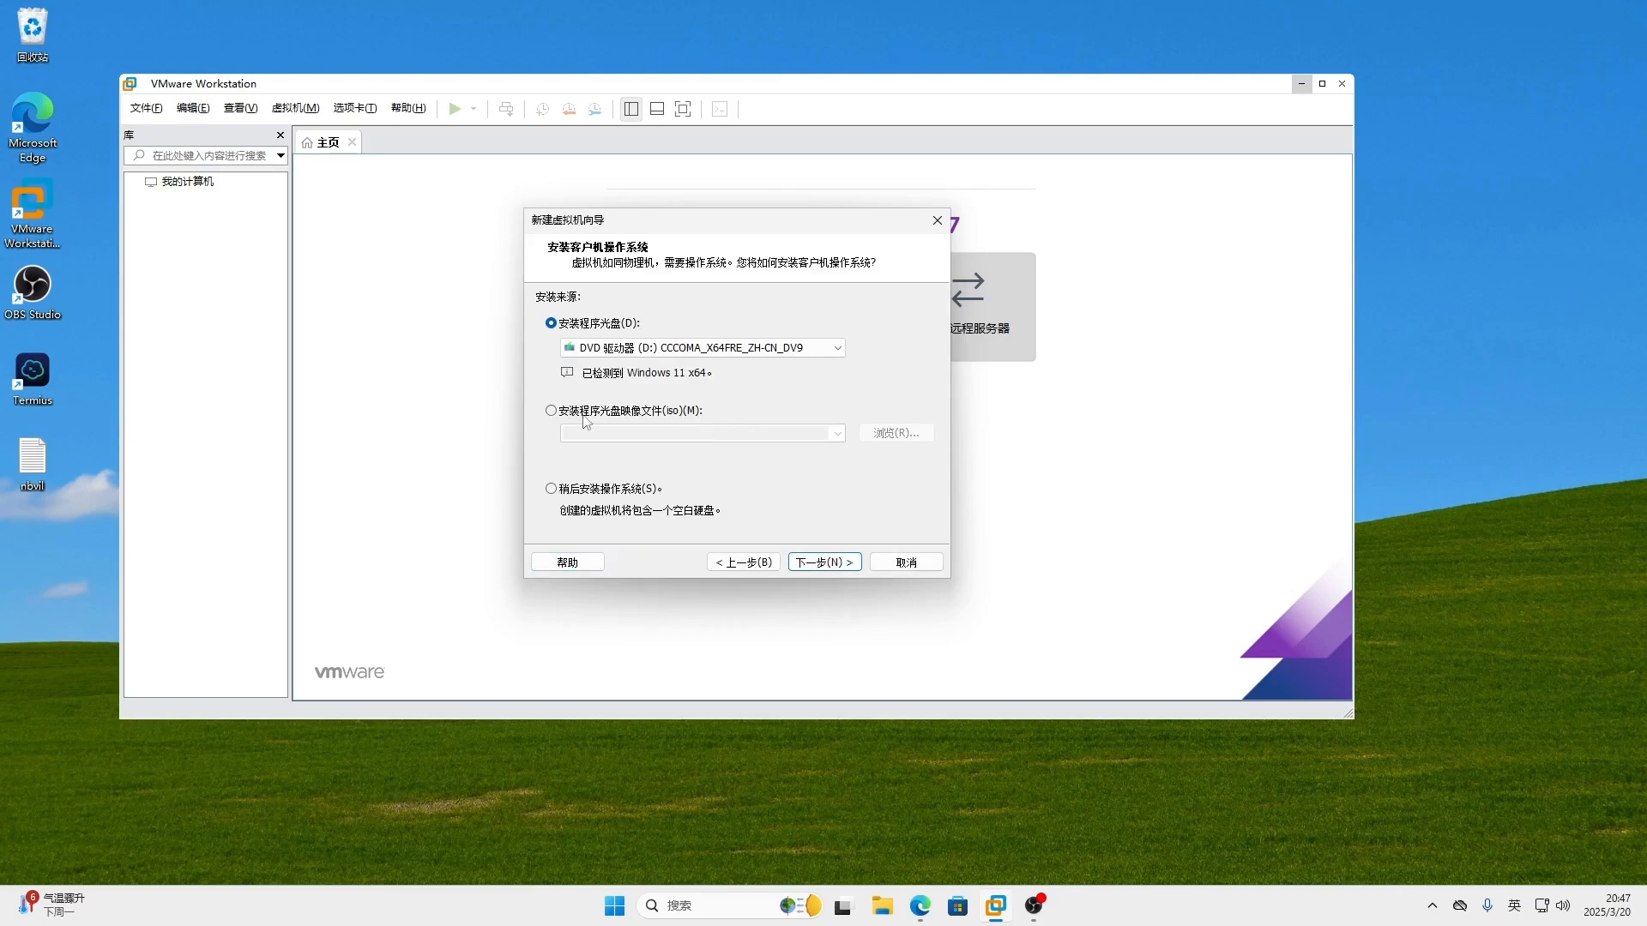
- Use the ubuntu-24.04.2-live-server-amd64 ISO as the installer disc image and continue
{"action": "left_click", "coordinate": [551, 411]}
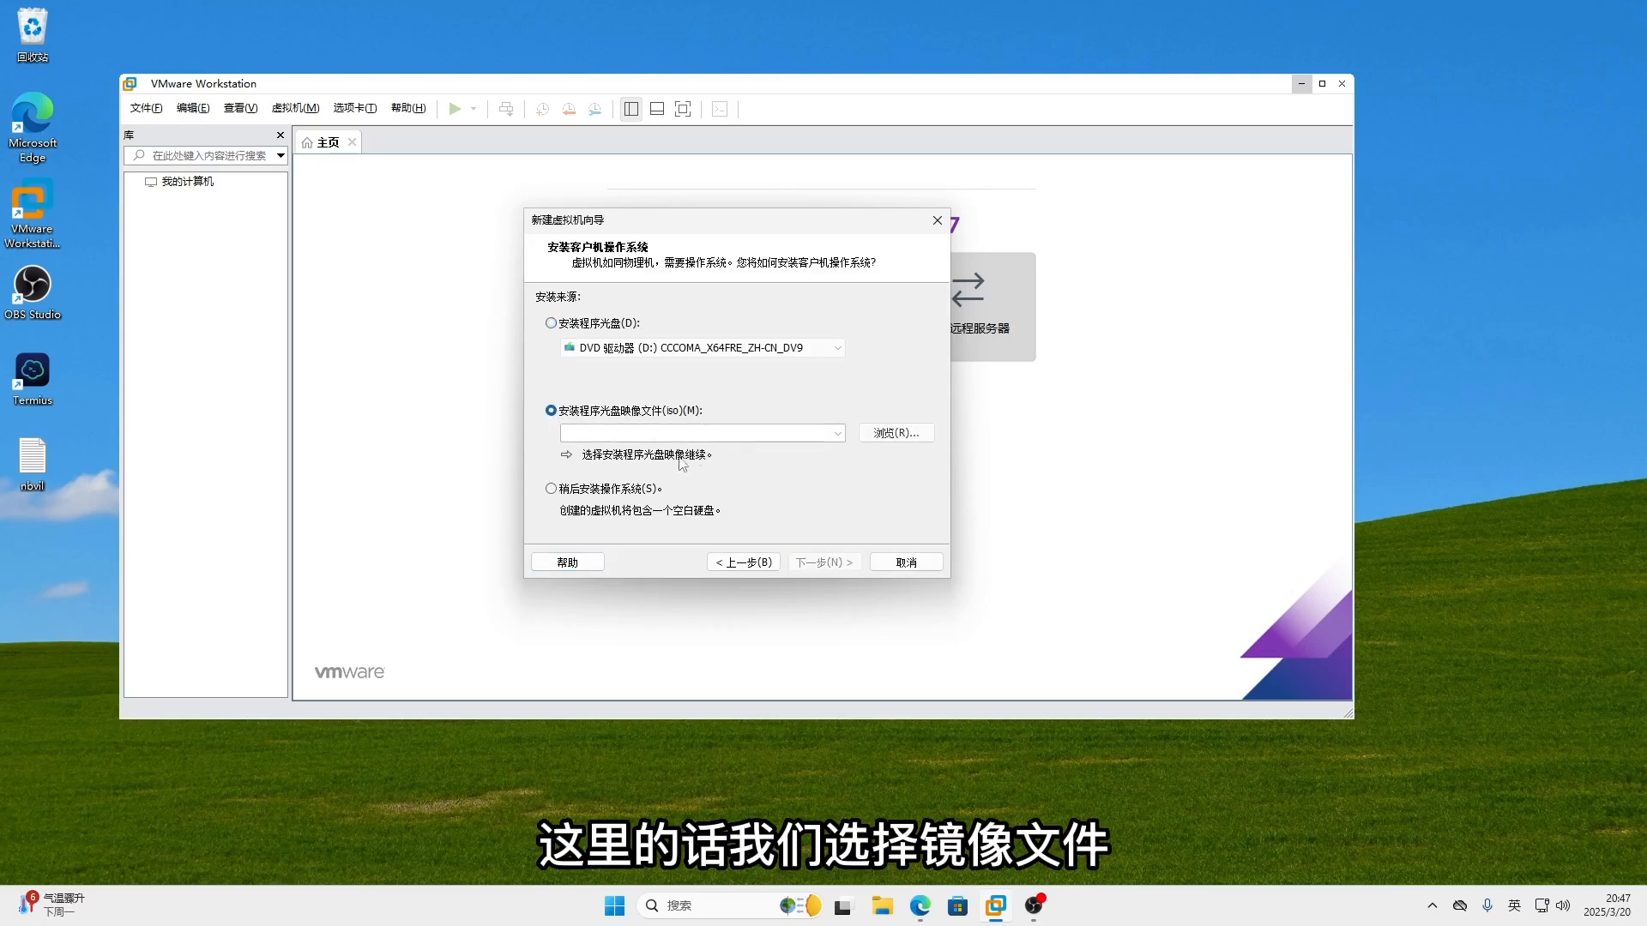
{"action": "left_click", "coordinate": [896, 434]}
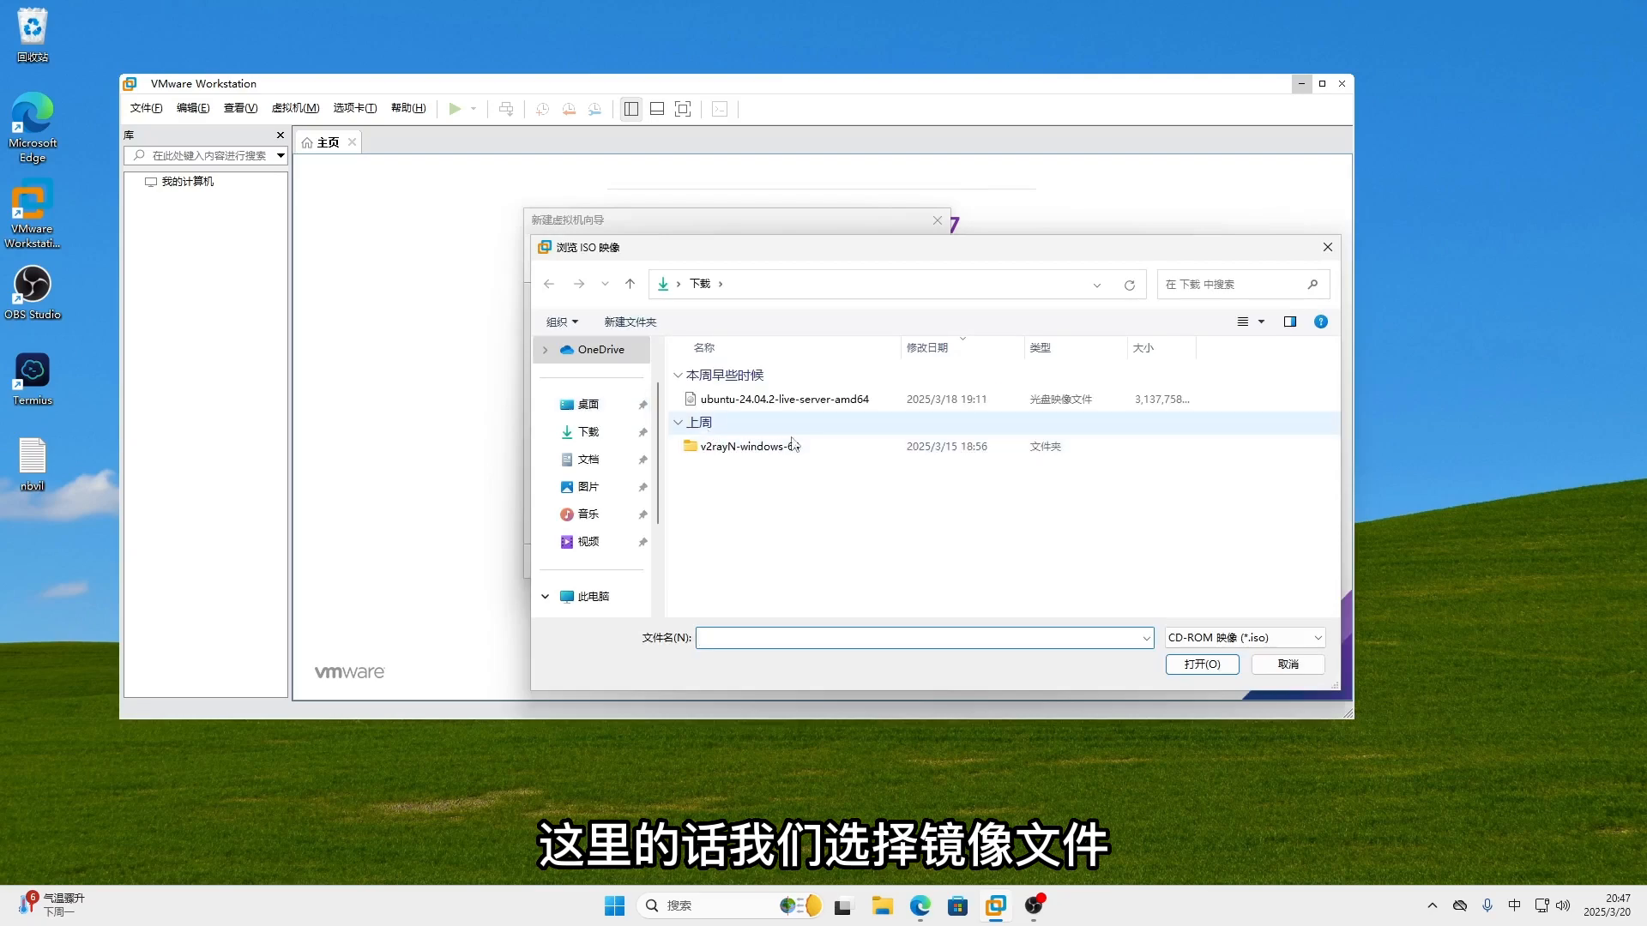
{"action": "left_click", "coordinate": [772, 400]}
{"action": "left_click", "coordinate": [1204, 666]}
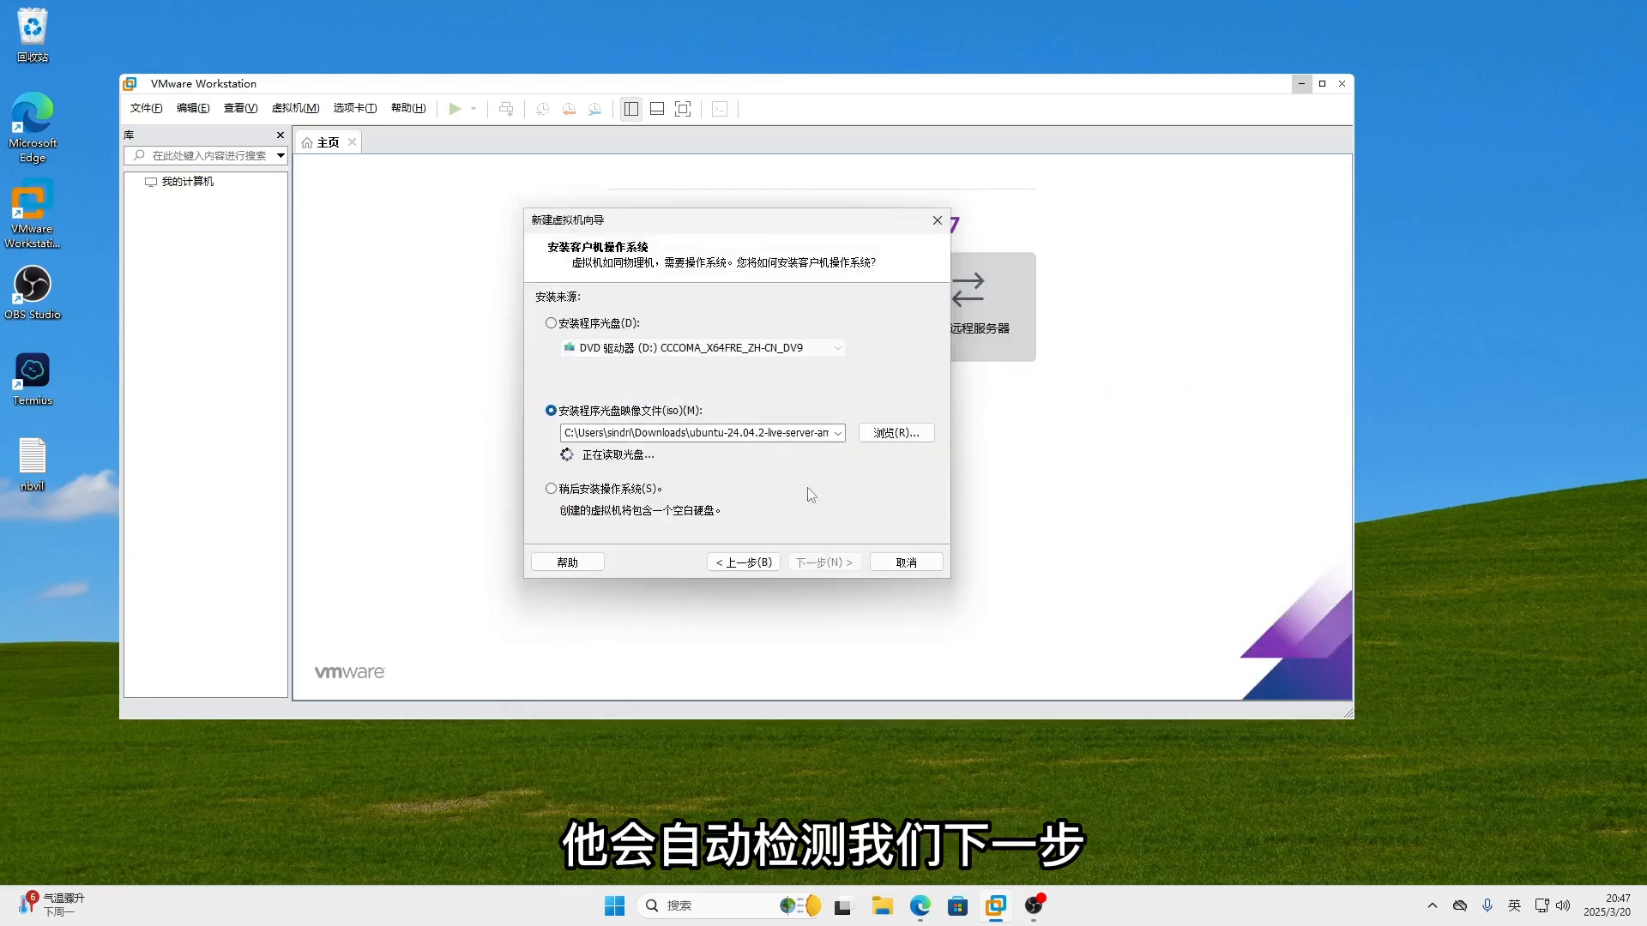
{"action": "left_click", "coordinate": [823, 562]}
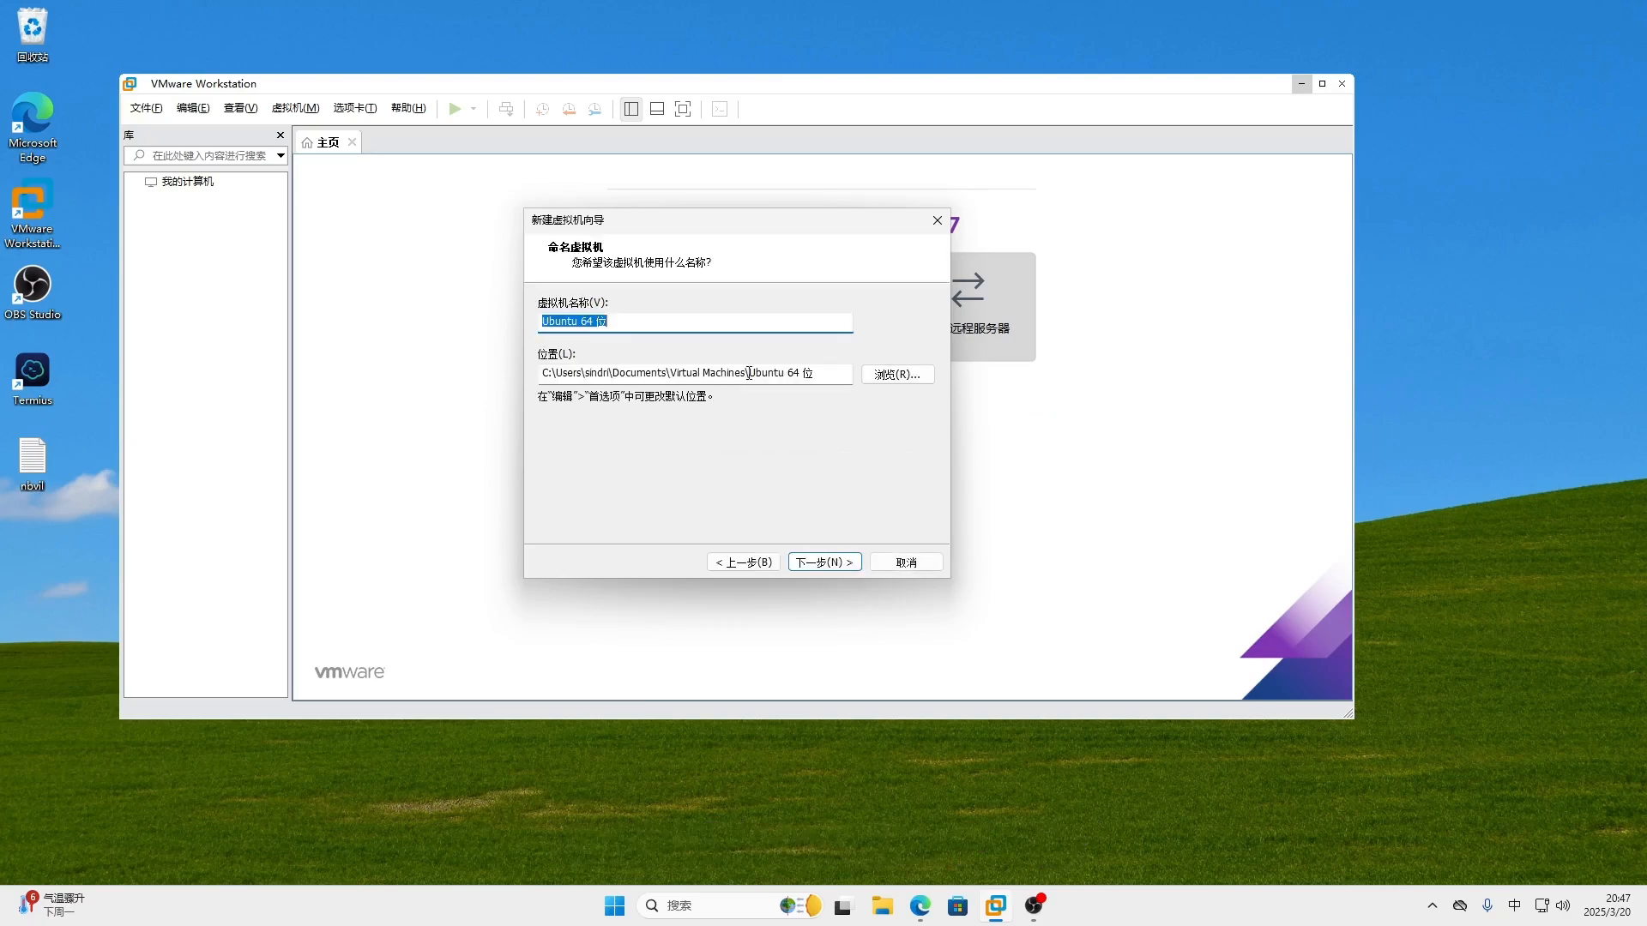
- Rename the virtual machine from 'Ubuntu 64 位' to 'Ubuntu test'
{"action": "left_click", "coordinate": [619, 320]}
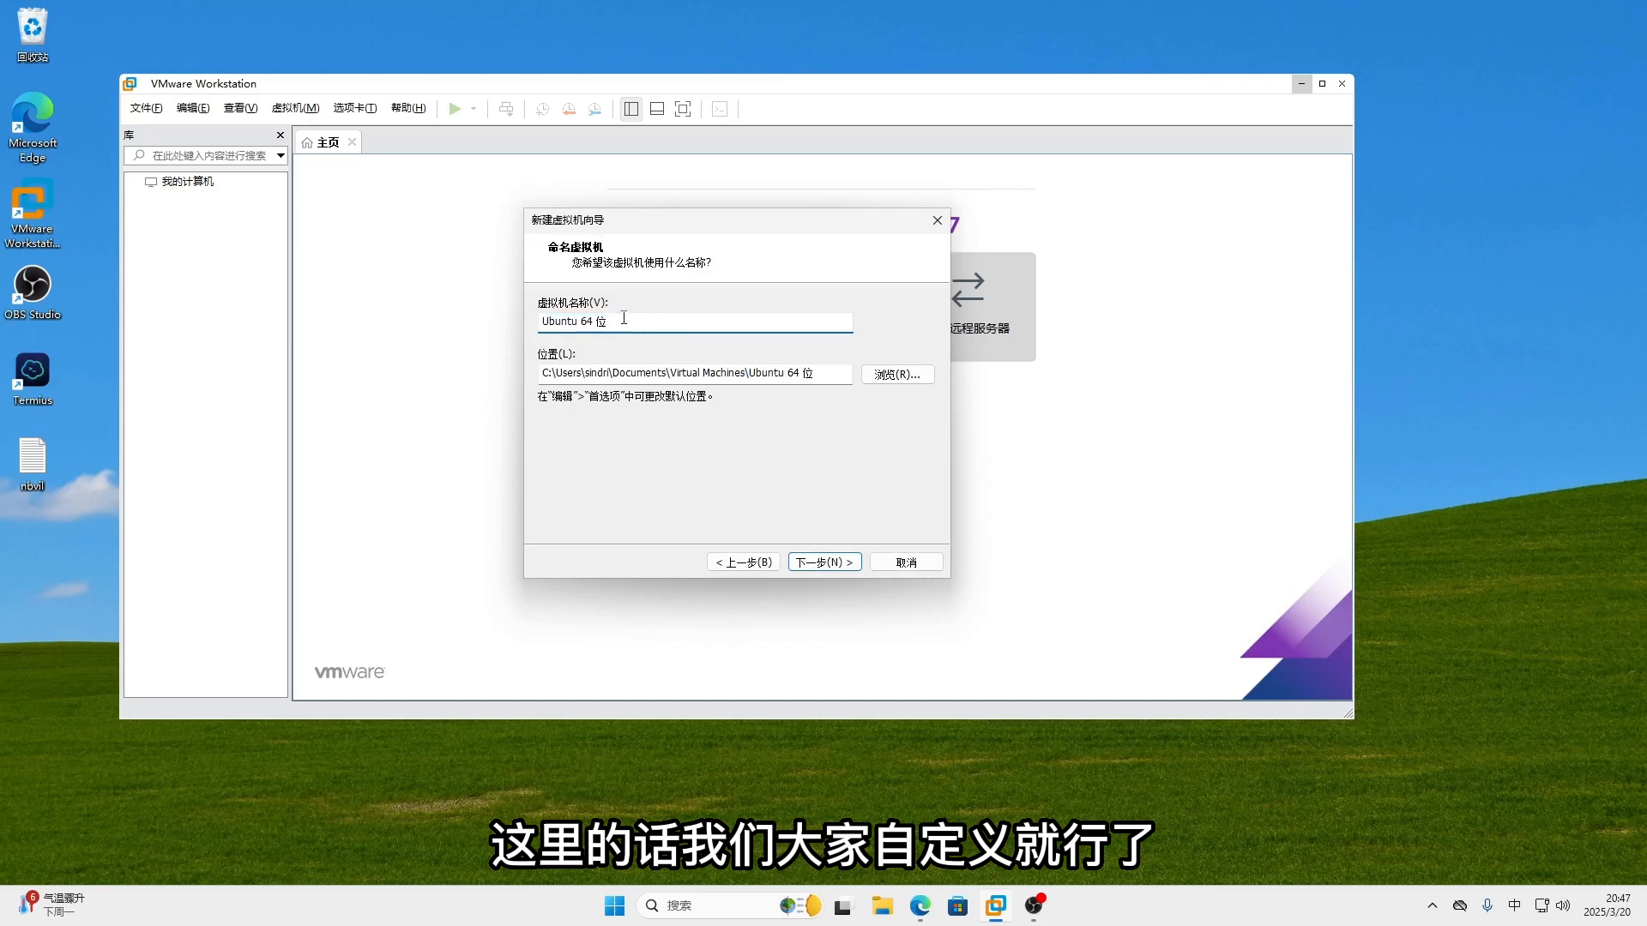
{"action": "left_click_drag", "start_coordinate": [617, 320], "coordinate": [583, 320]}
{"action": "key", "text": "BackSpace"}
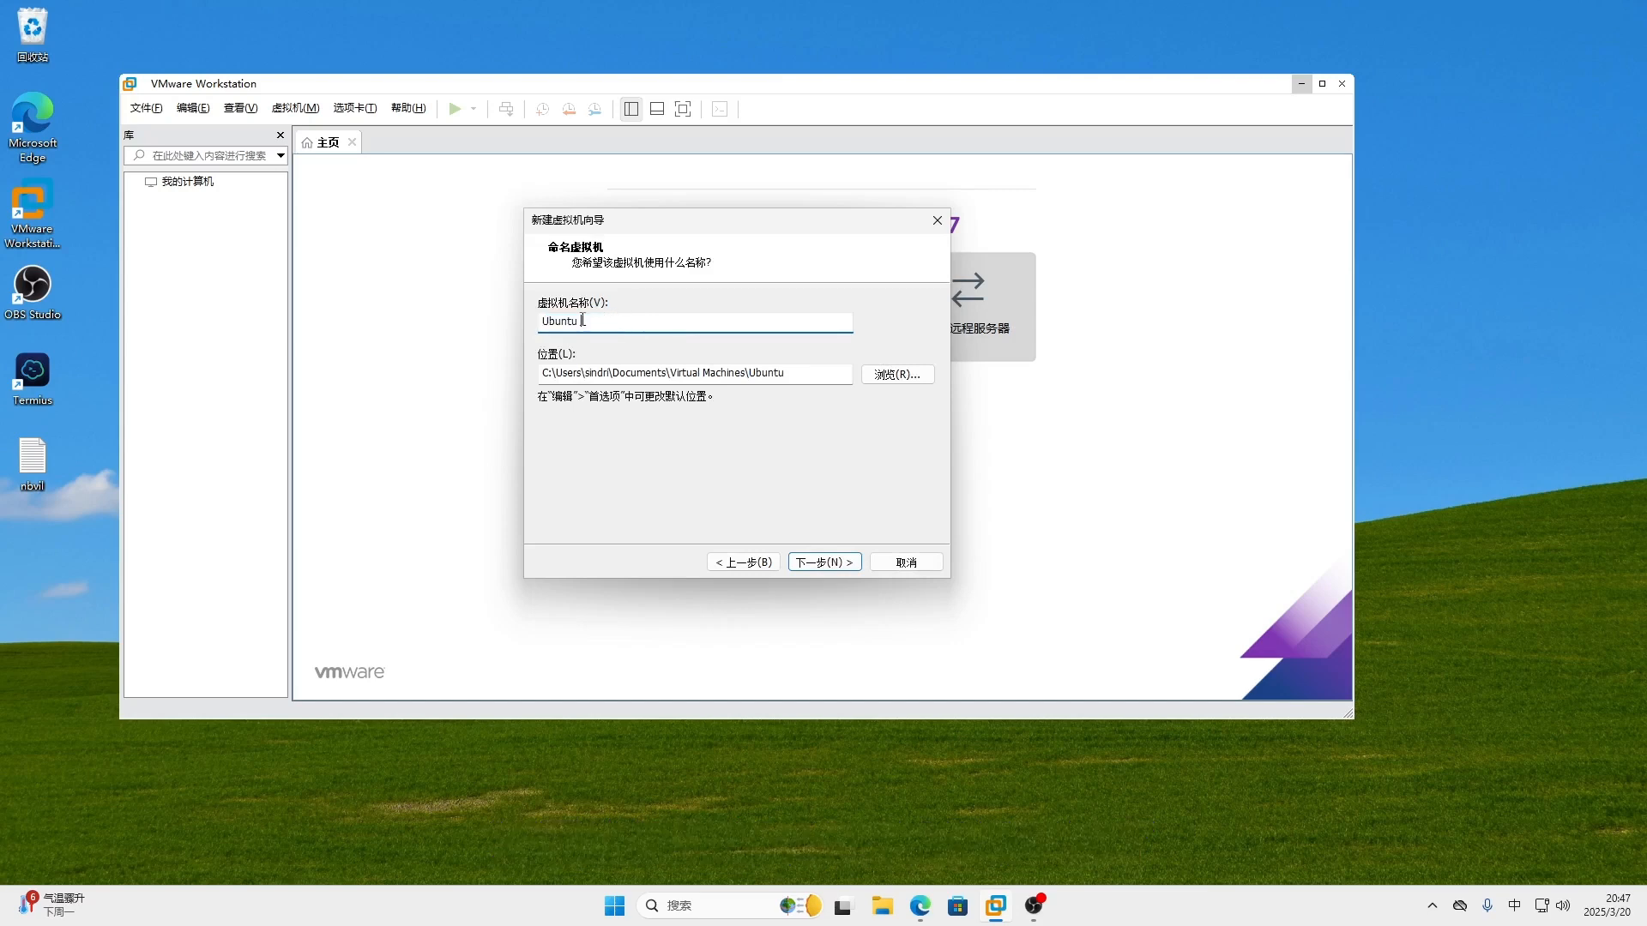
{"action": "type", "text": "test"}
{"action": "key", "text": "shift"}
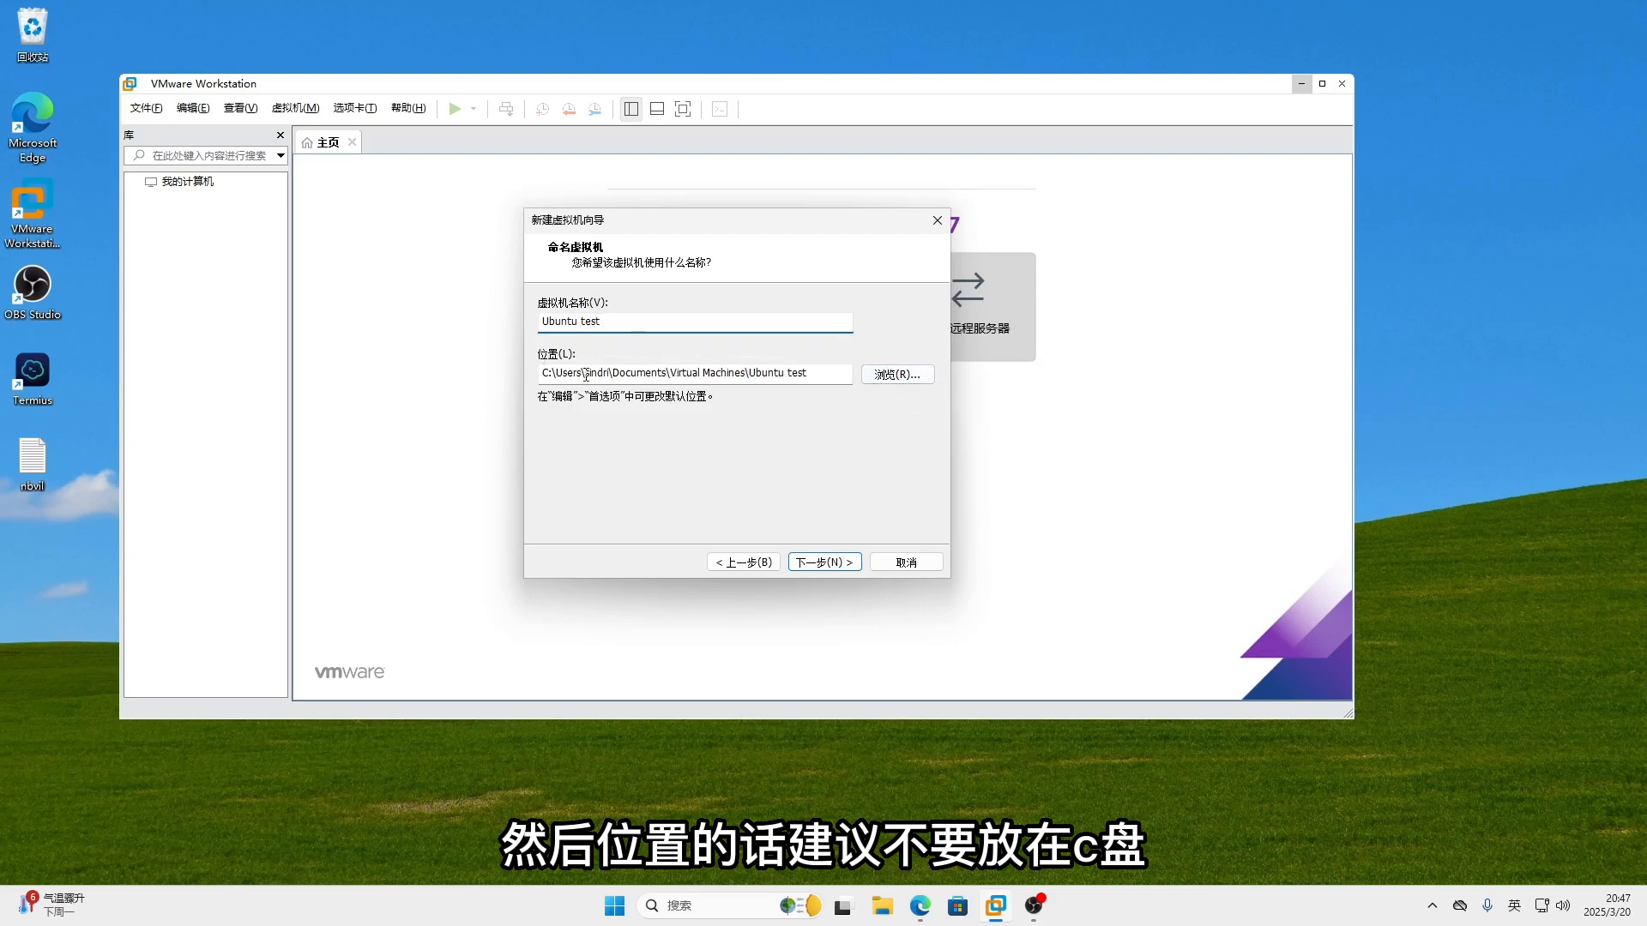
- Store the virtual machine in the Documents (文档) folder and continue to disk size
{"action": "left_click", "coordinate": [896, 374]}
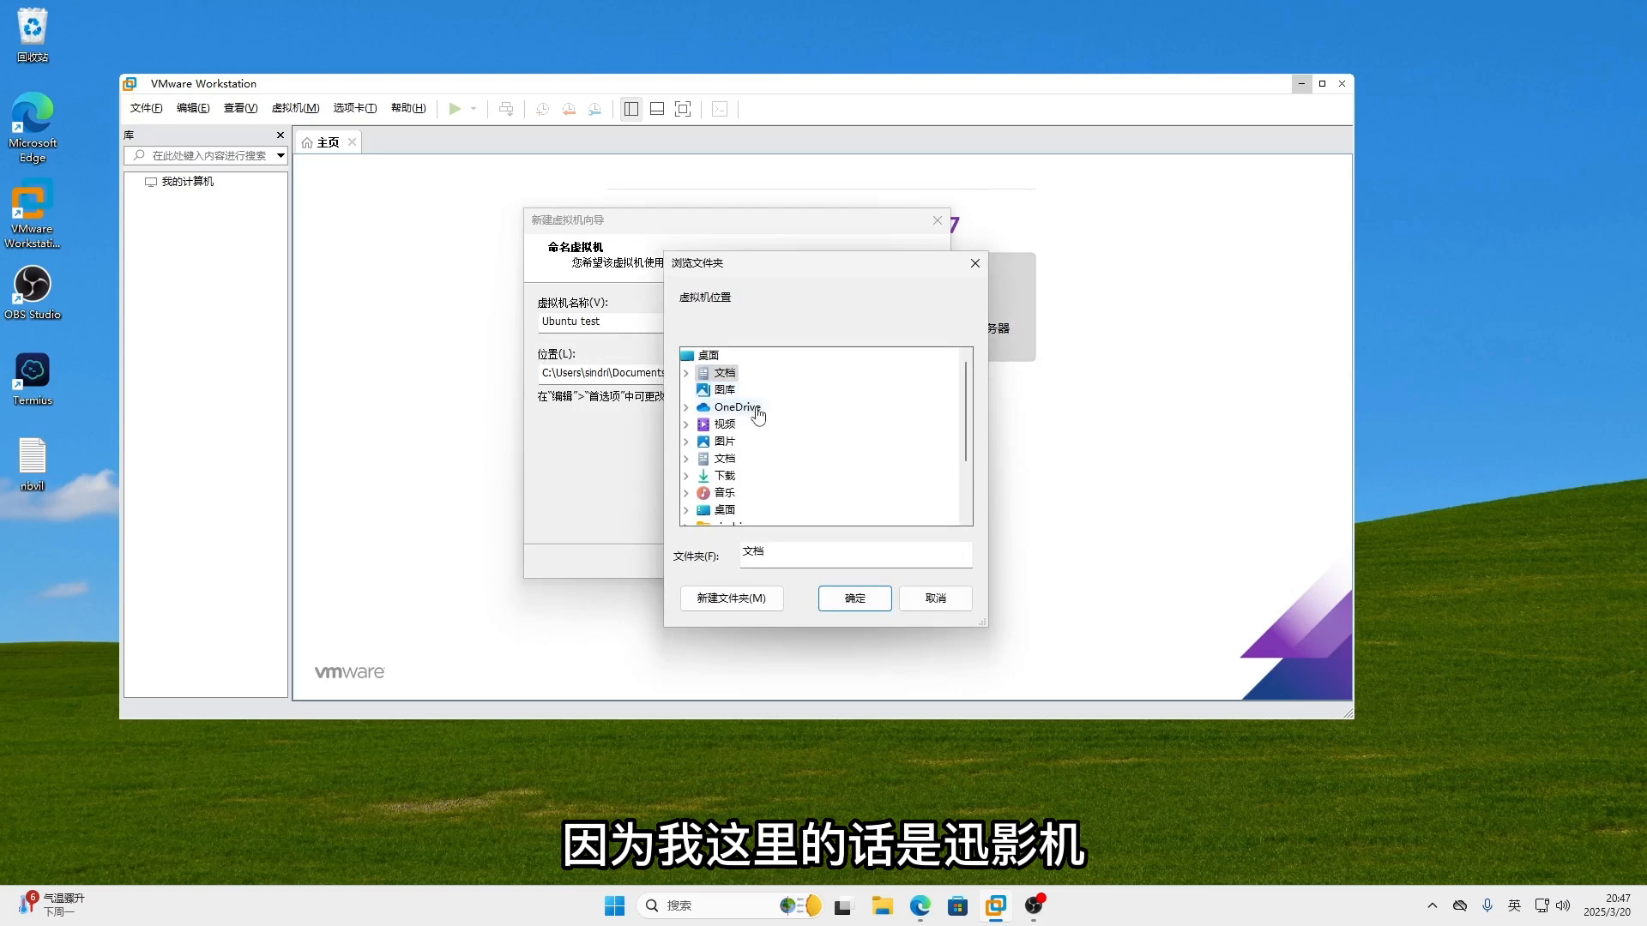
{"action": "left_click", "coordinate": [852, 597]}
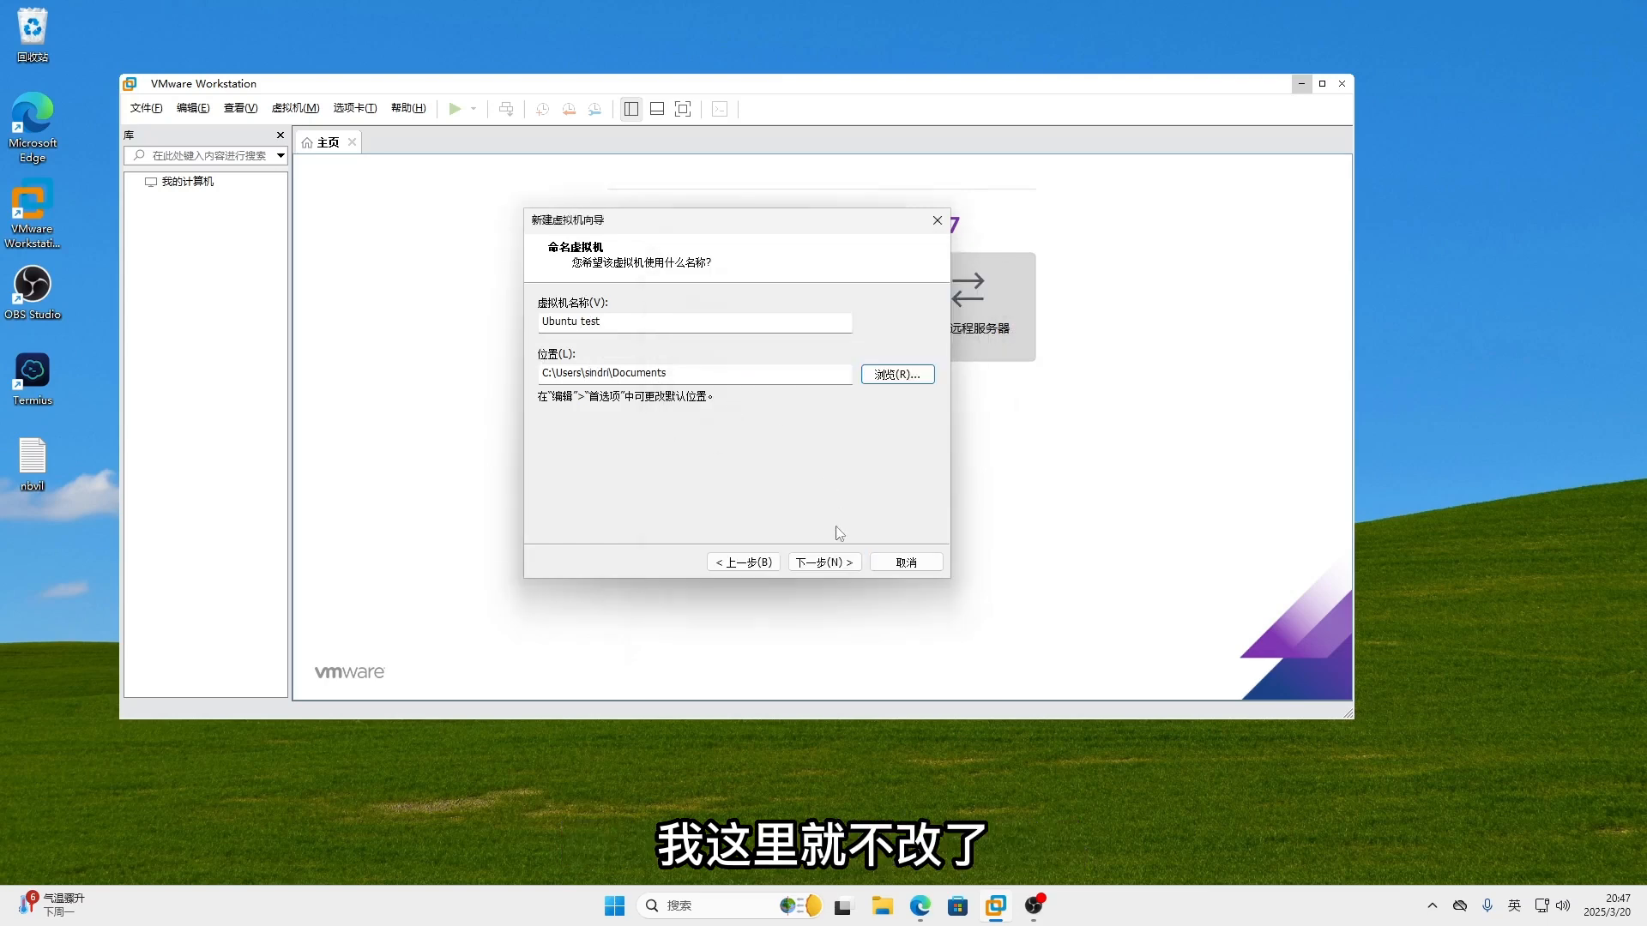
{"action": "left_click", "coordinate": [829, 564]}
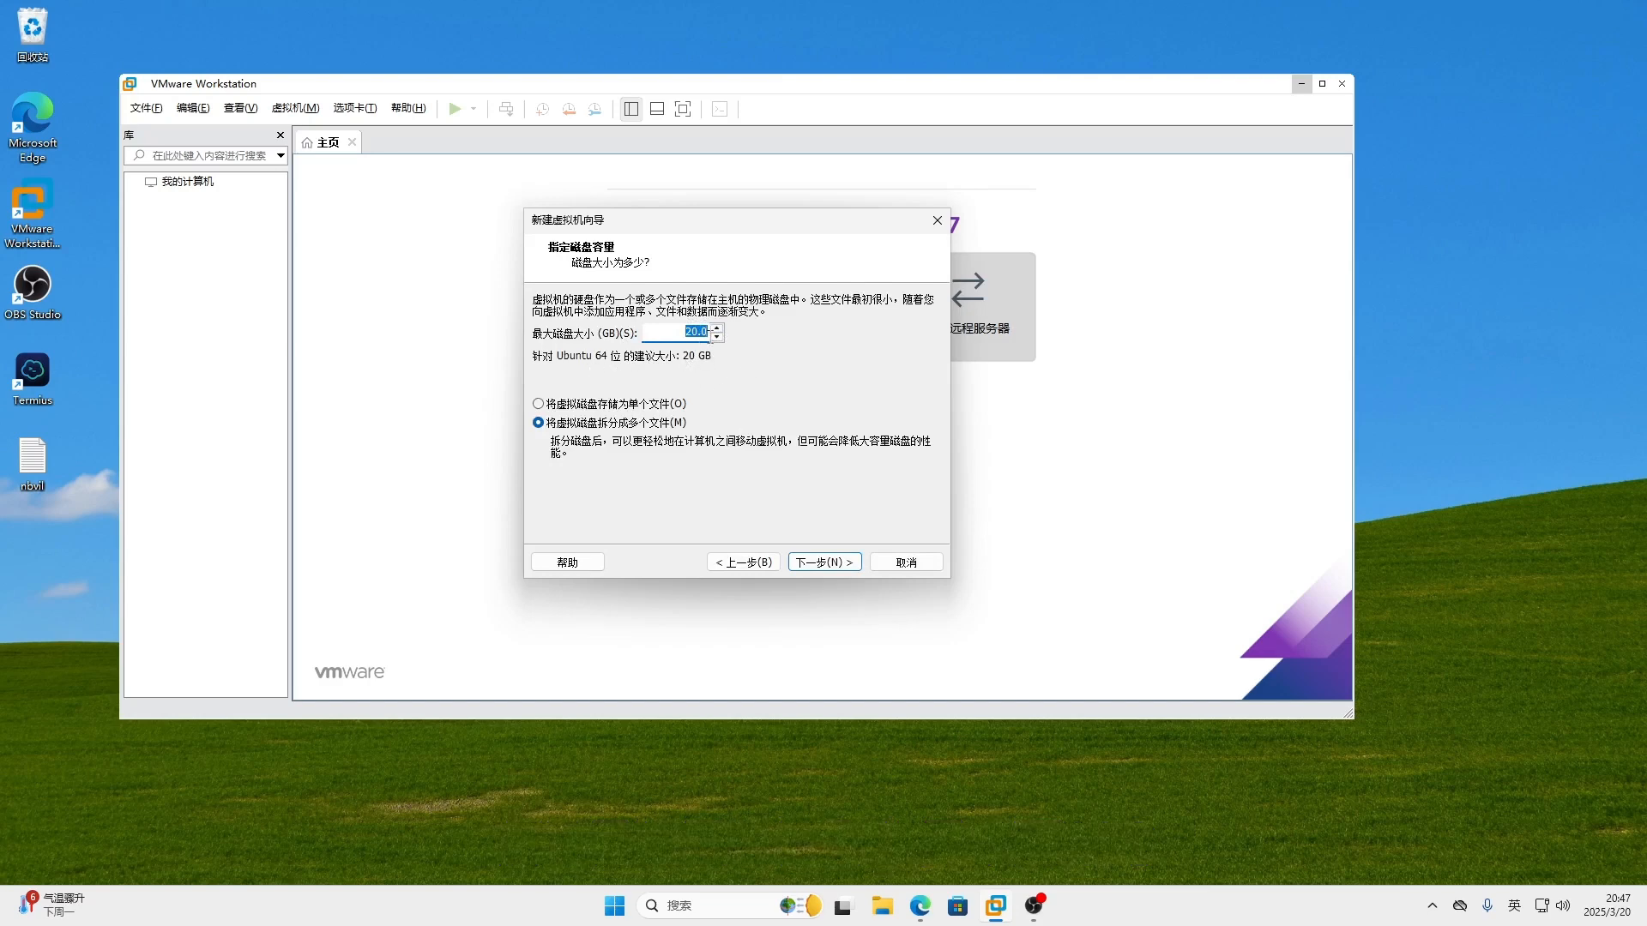
- Keep the 20 GB virtual disk split into multiple files and continue
{"action": "left_click", "coordinate": [829, 565]}
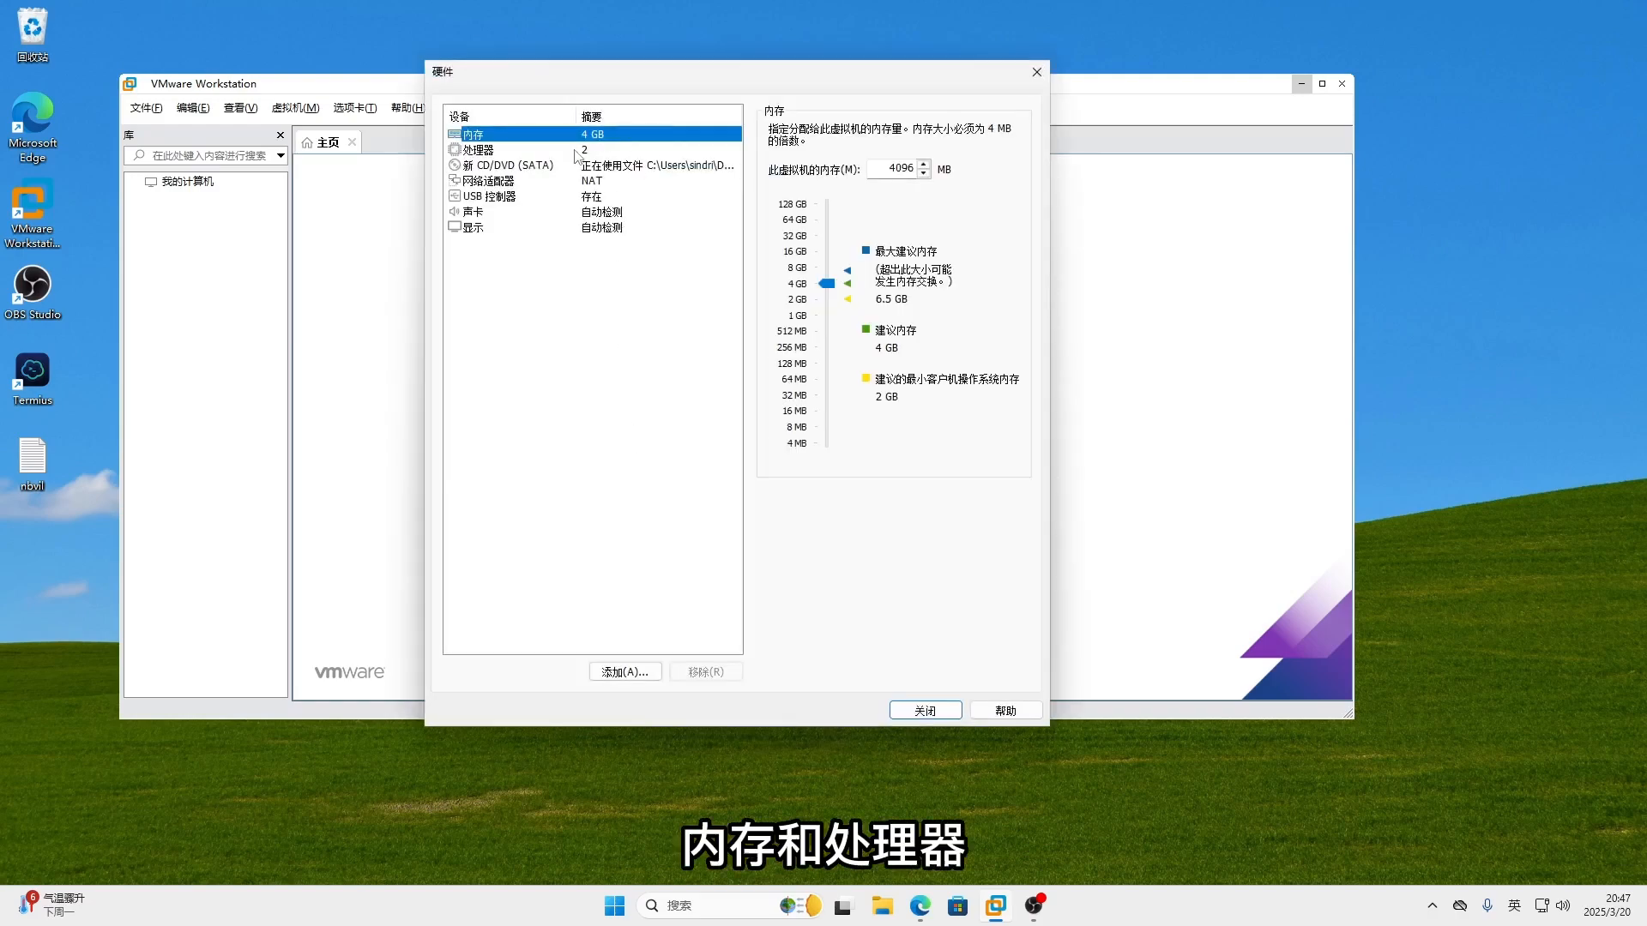
- Set the network adapter to bridged mode, keeping 4 GB memory and 2 processors
{"action": "left_click", "coordinate": [636, 148]}
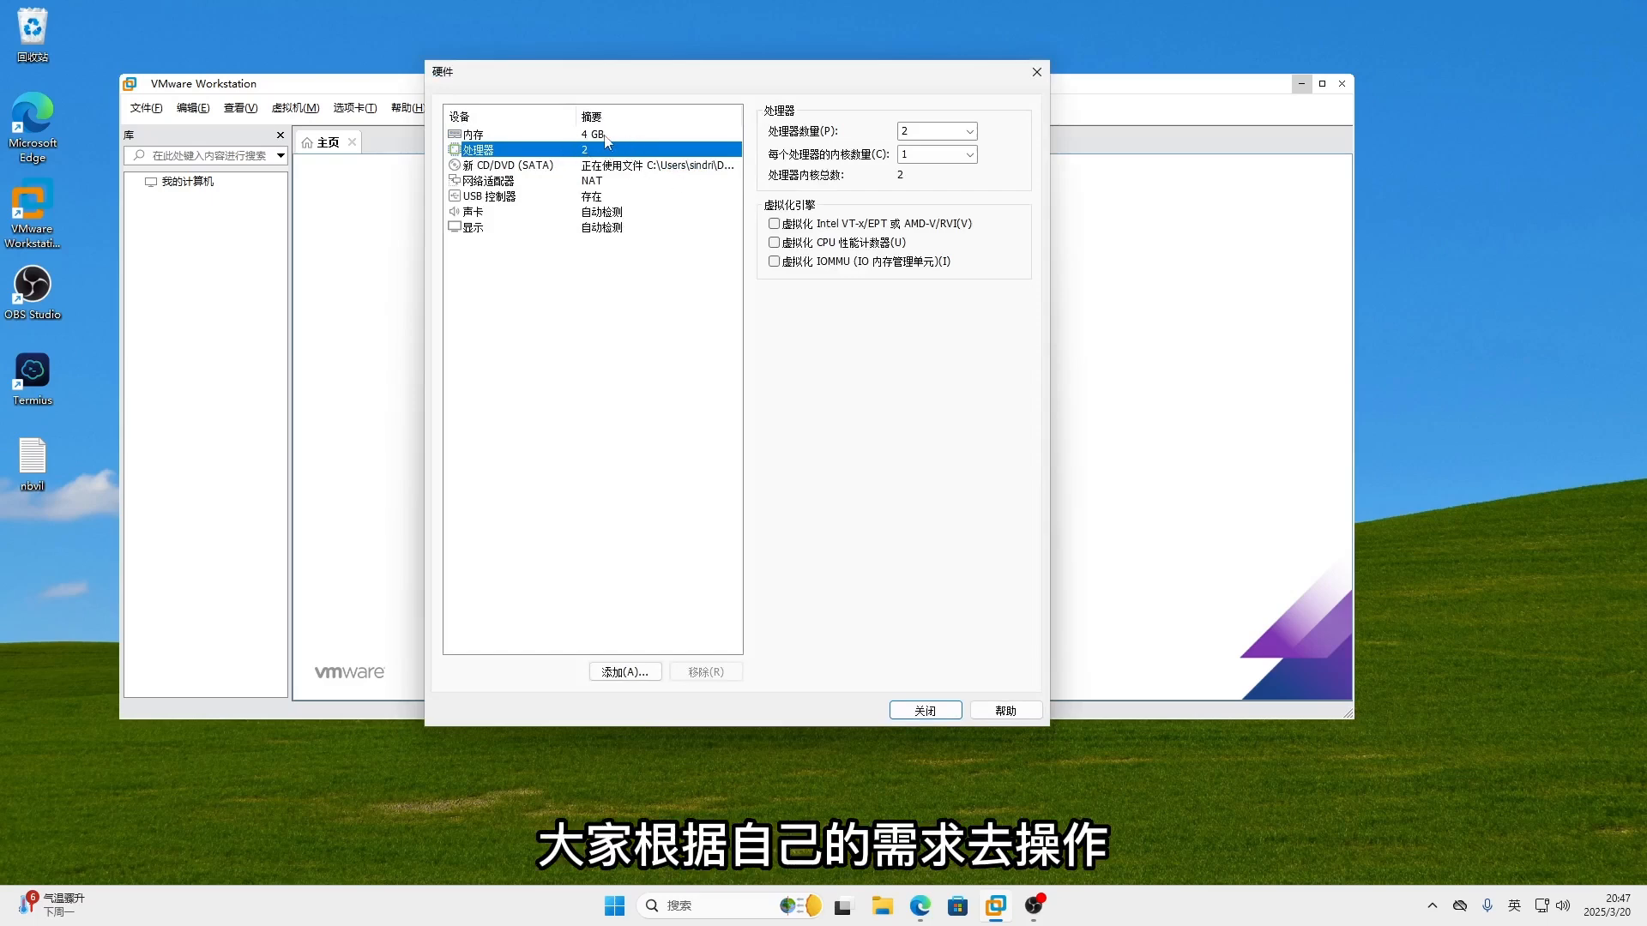
{"action": "left_click", "coordinate": [590, 184]}
{"action": "left_click", "coordinate": [853, 203]}
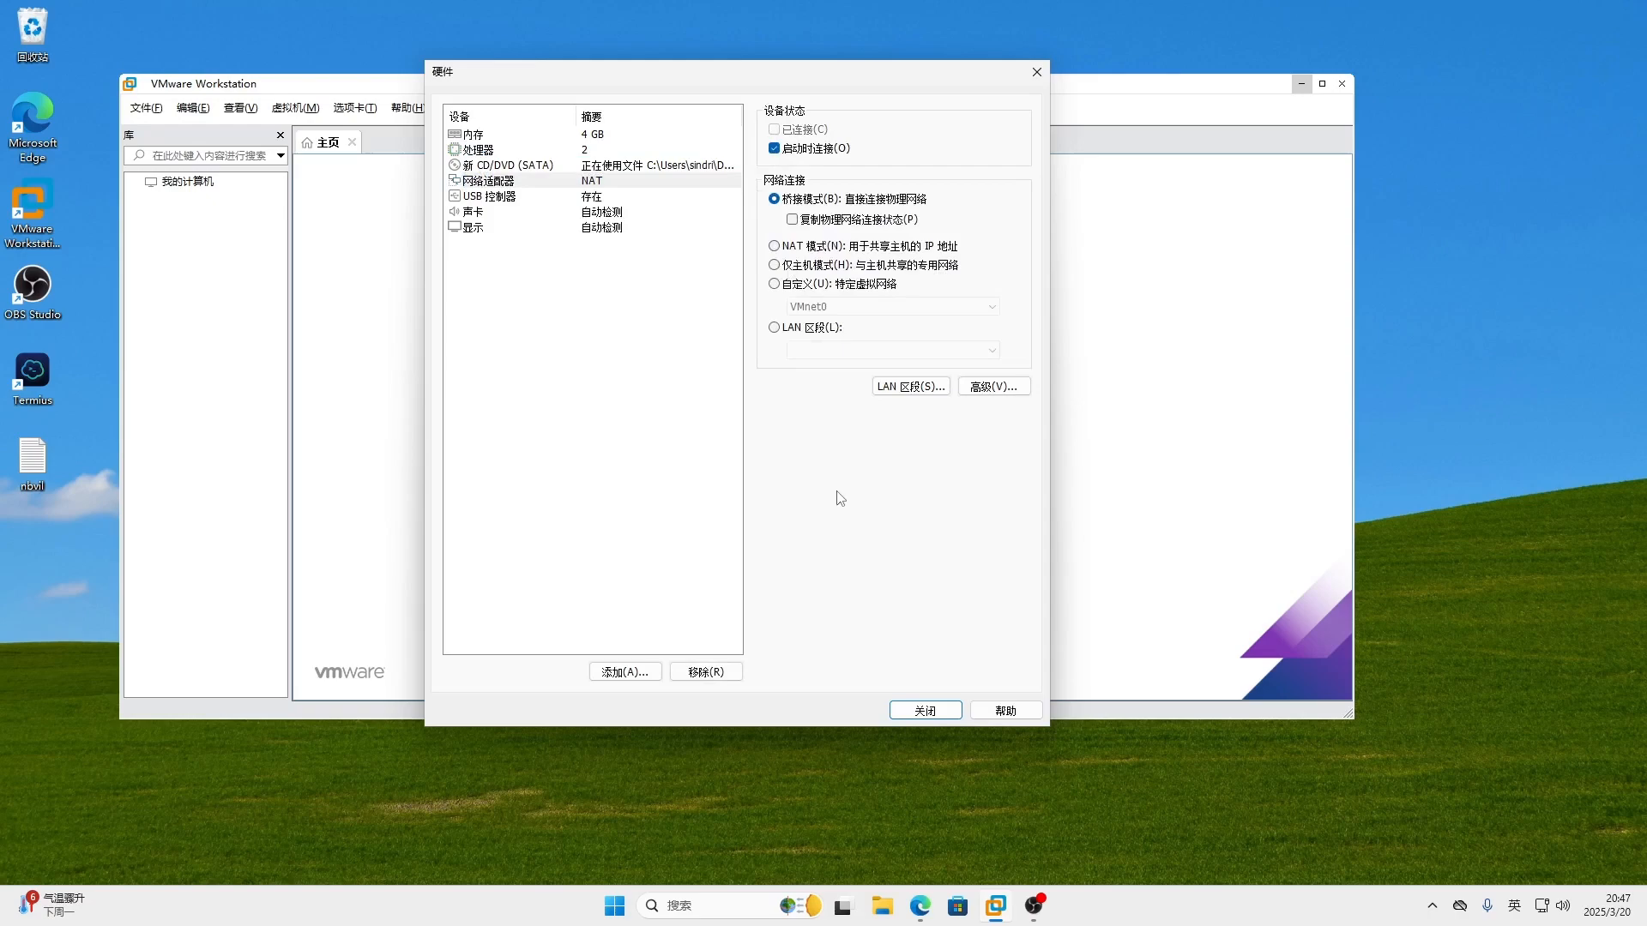
{"action": "left_click", "coordinate": [946, 717]}
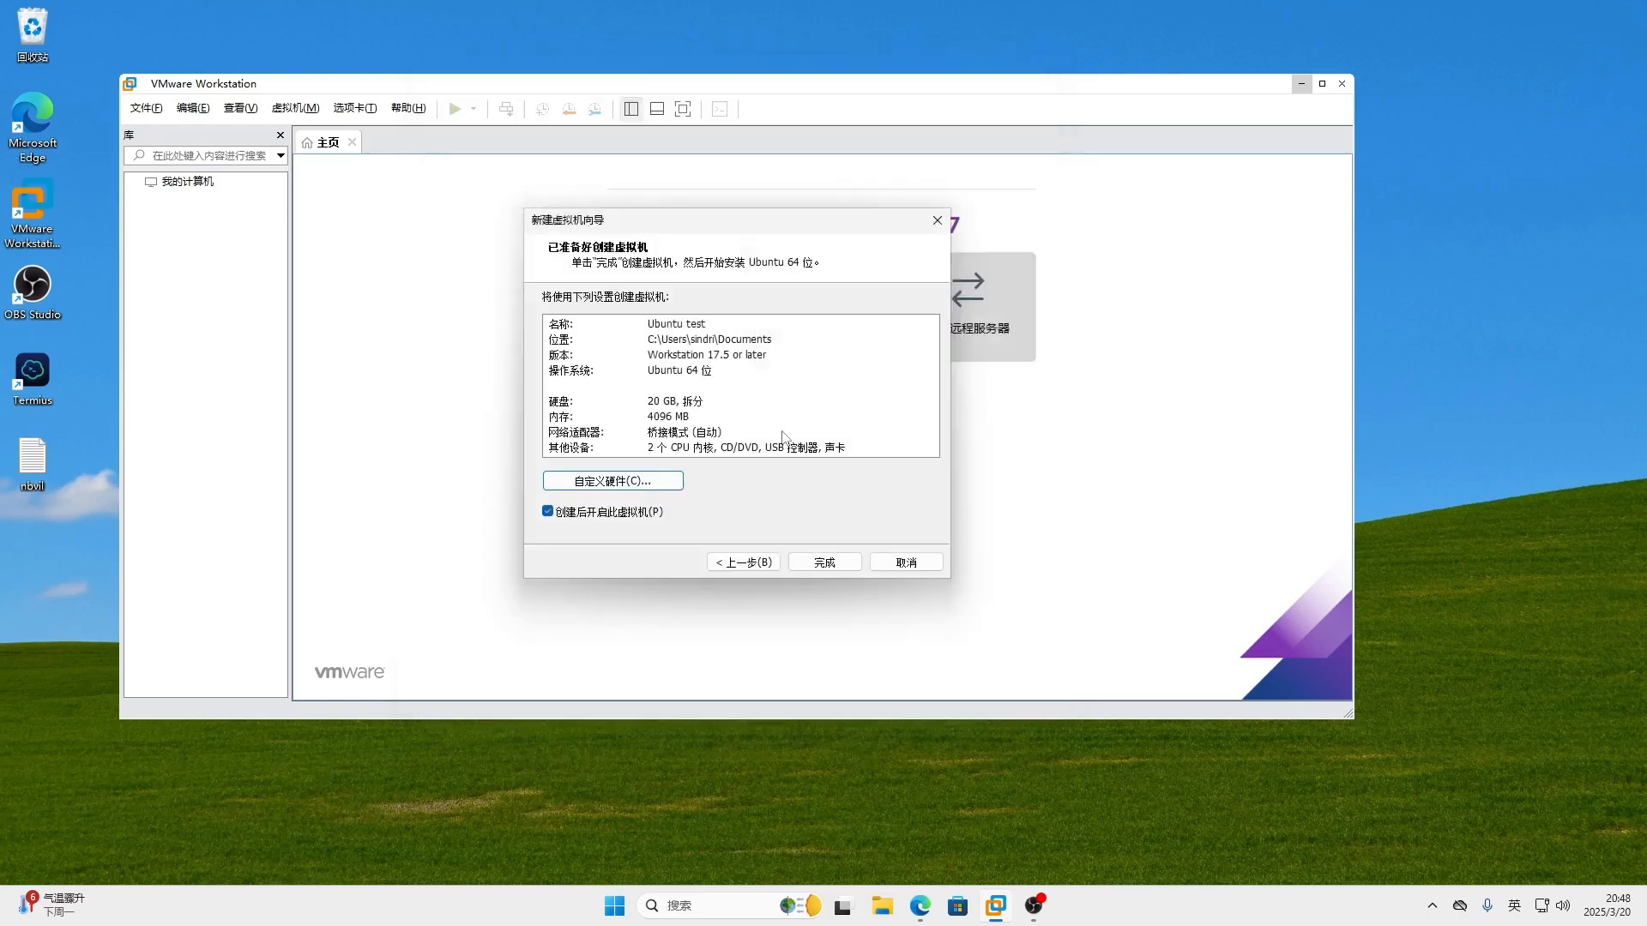
- Create Ubuntu test with 4 GB memory, 2 CPUs, a 20 GB disk and bridged networking
{"action": "left_click", "coordinate": [824, 562]}
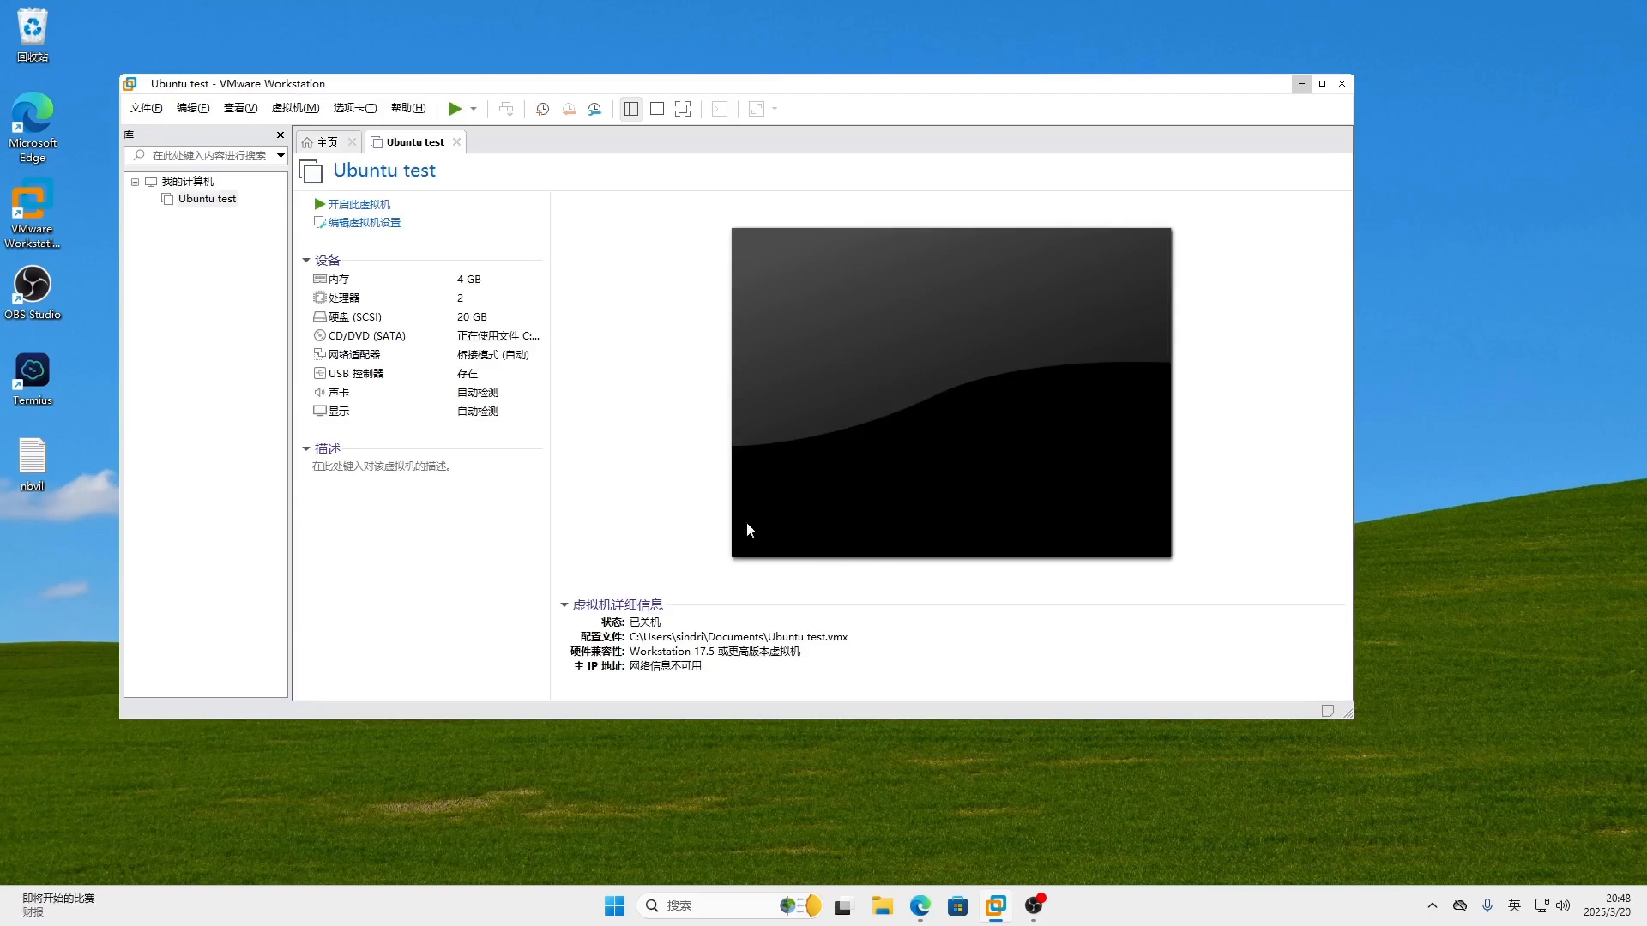
- Power on Ubuntu test, accept the warning, and boot the Try or Install Ubuntu Server entry
{"action": "left_click", "coordinate": [366, 208]}
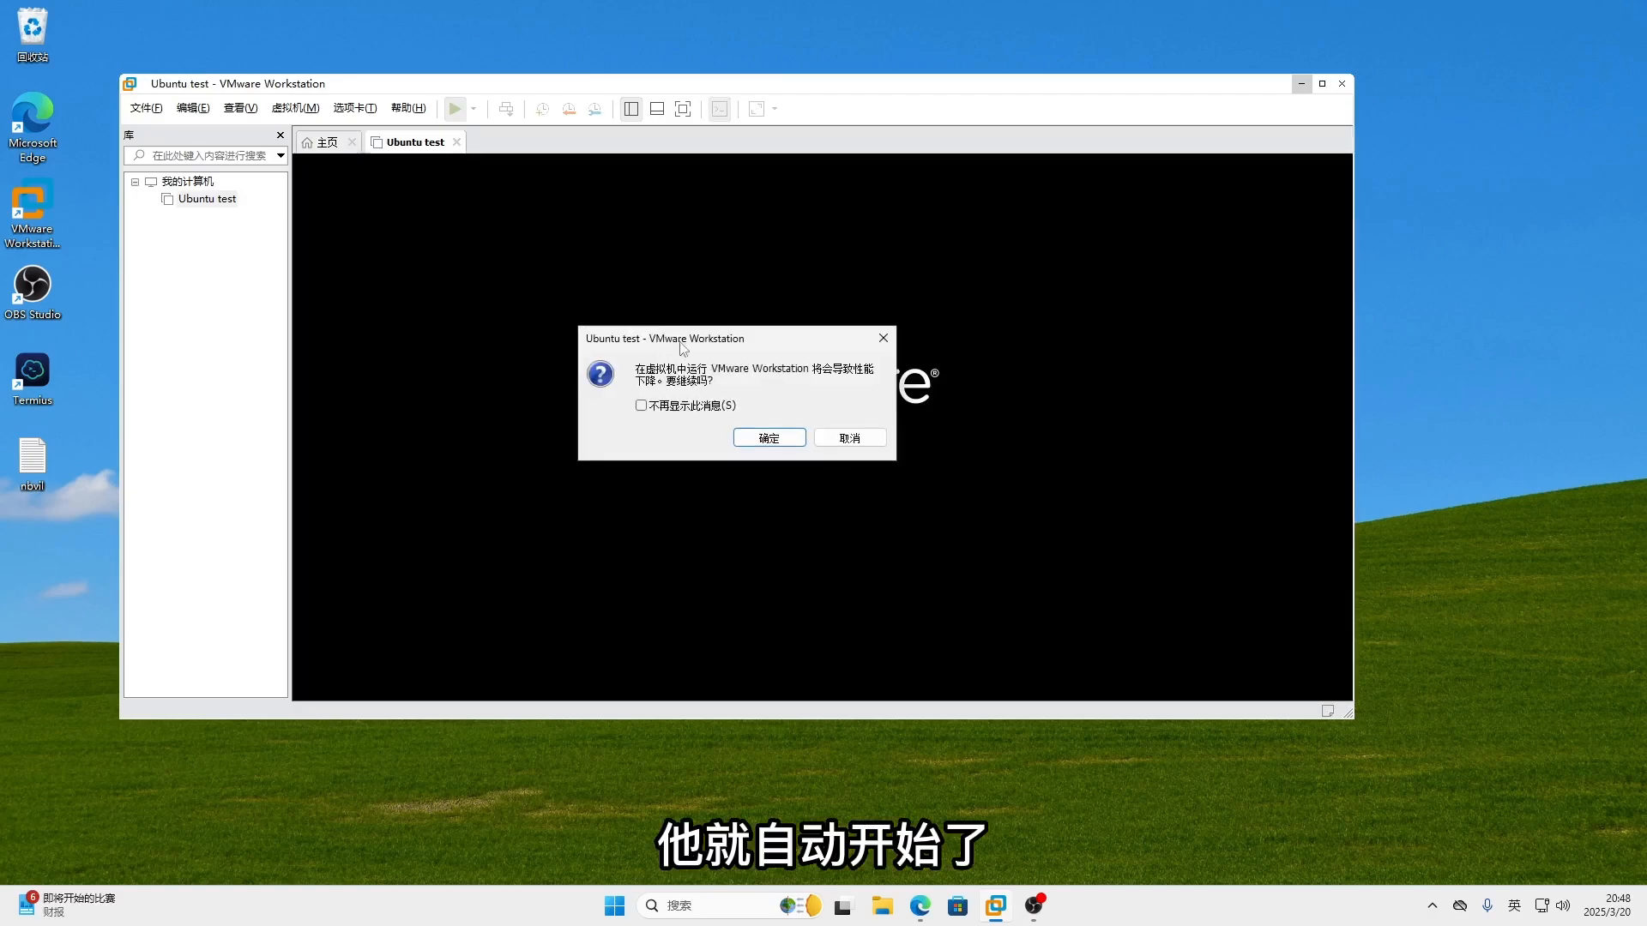
{"action": "left_click", "coordinate": [774, 441]}
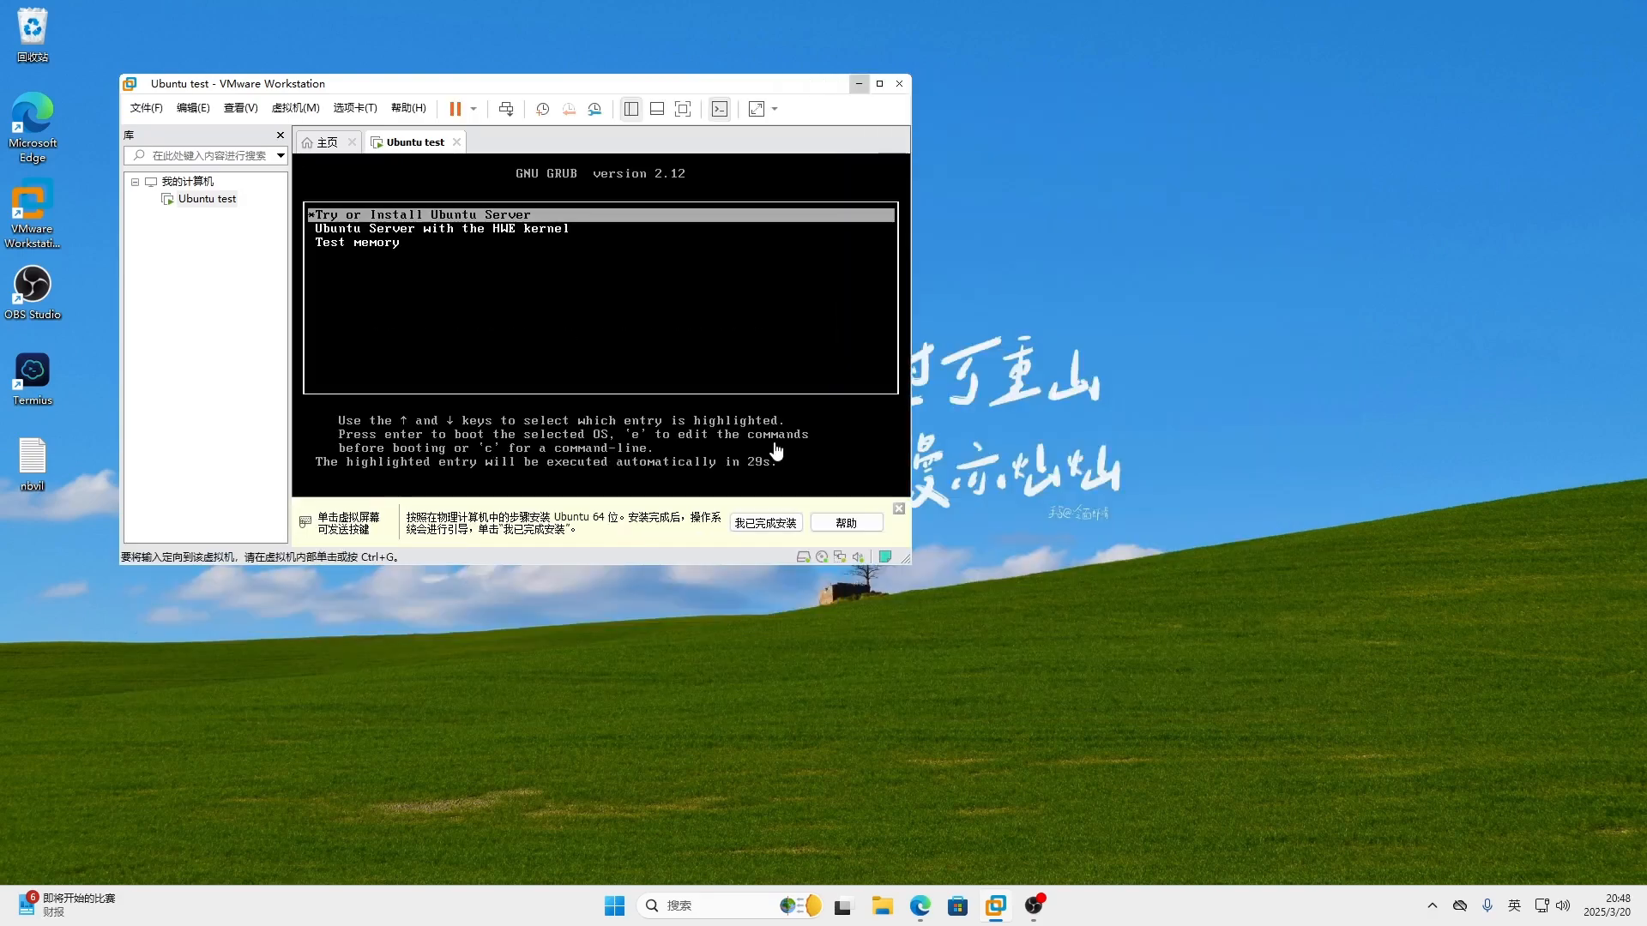
{"action": "left_click", "coordinate": [577, 219]}
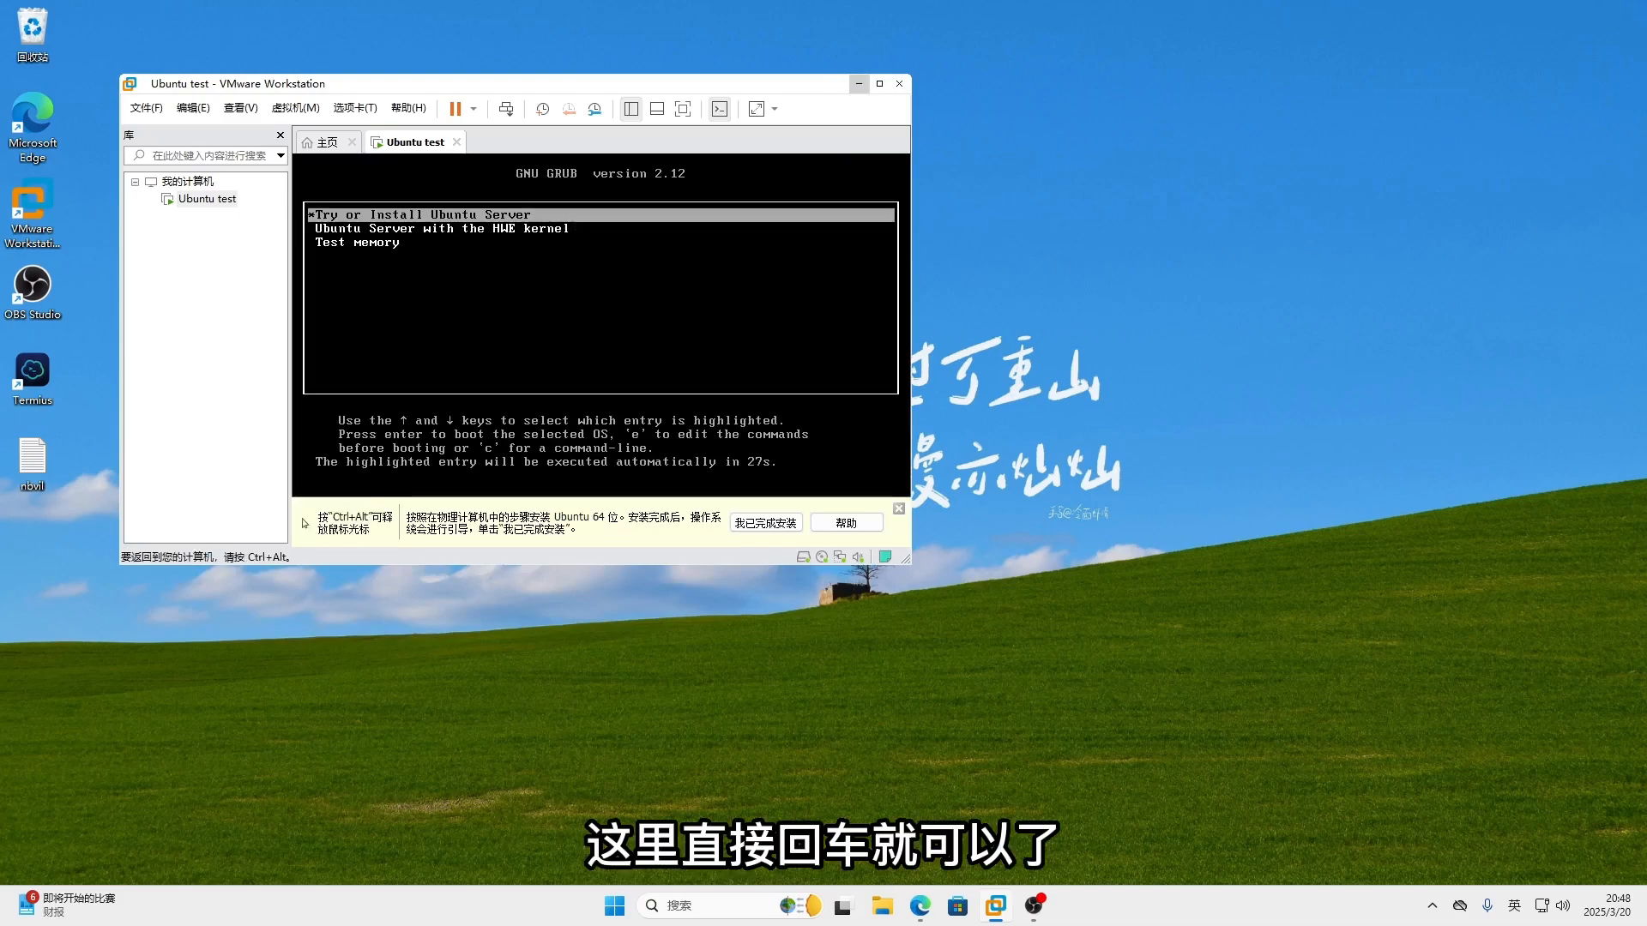
{"action": "key", "text": "Return"}
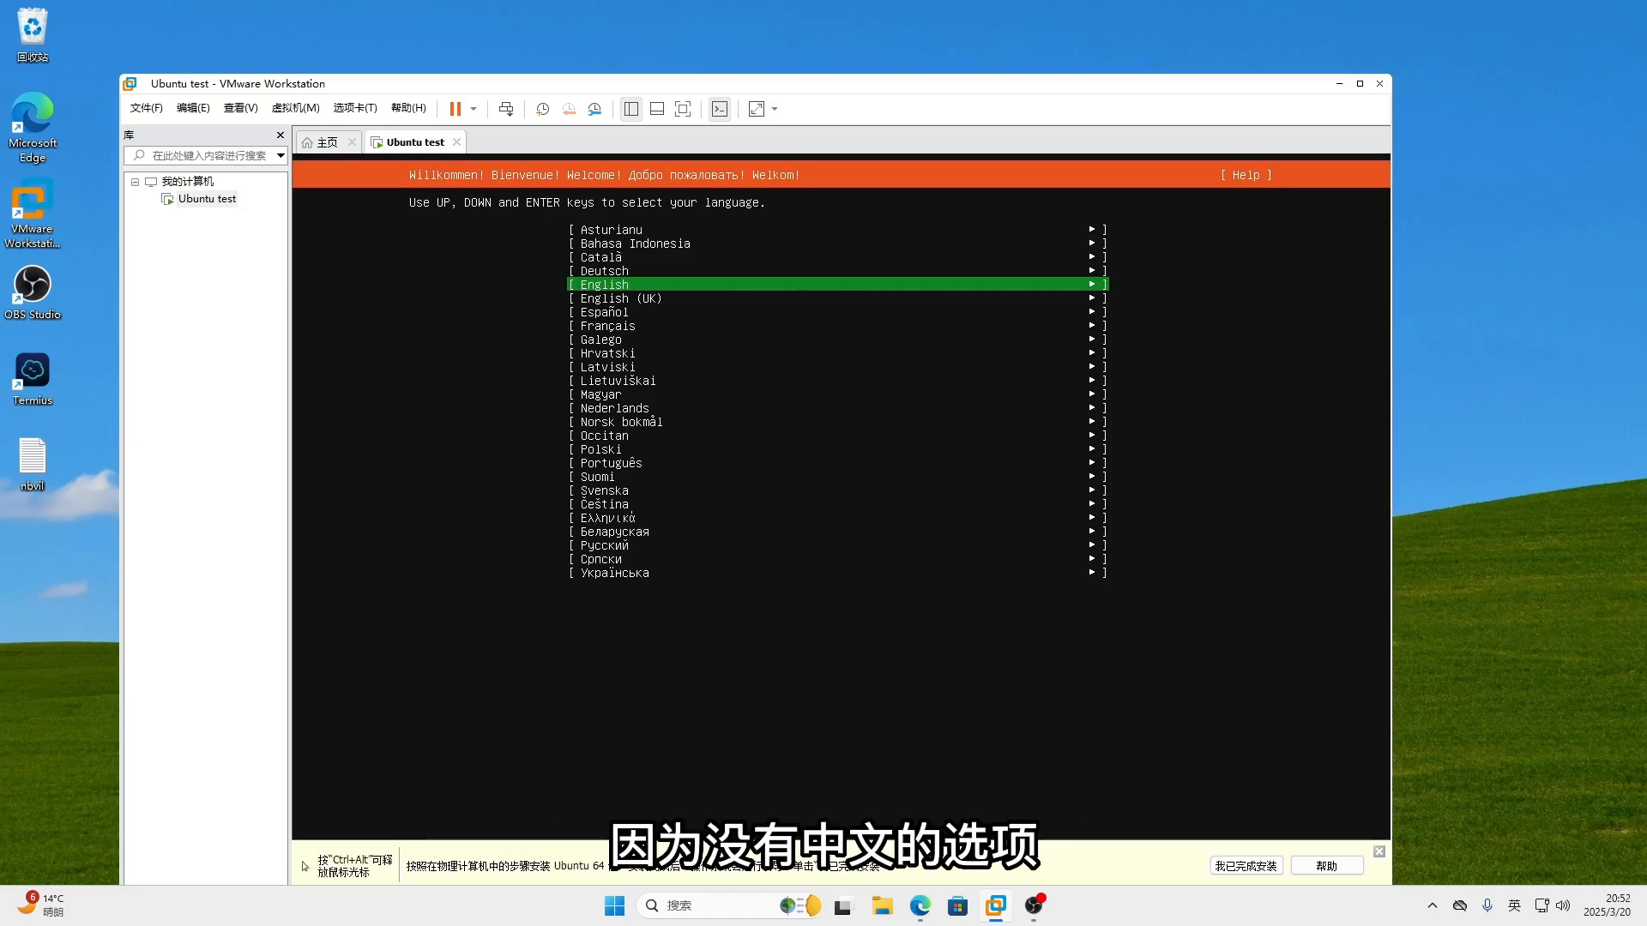
- Choose English, keep the English (US) keyboard, and accept the default Ubuntu Server installation
{"action": "key", "text": "Return"}
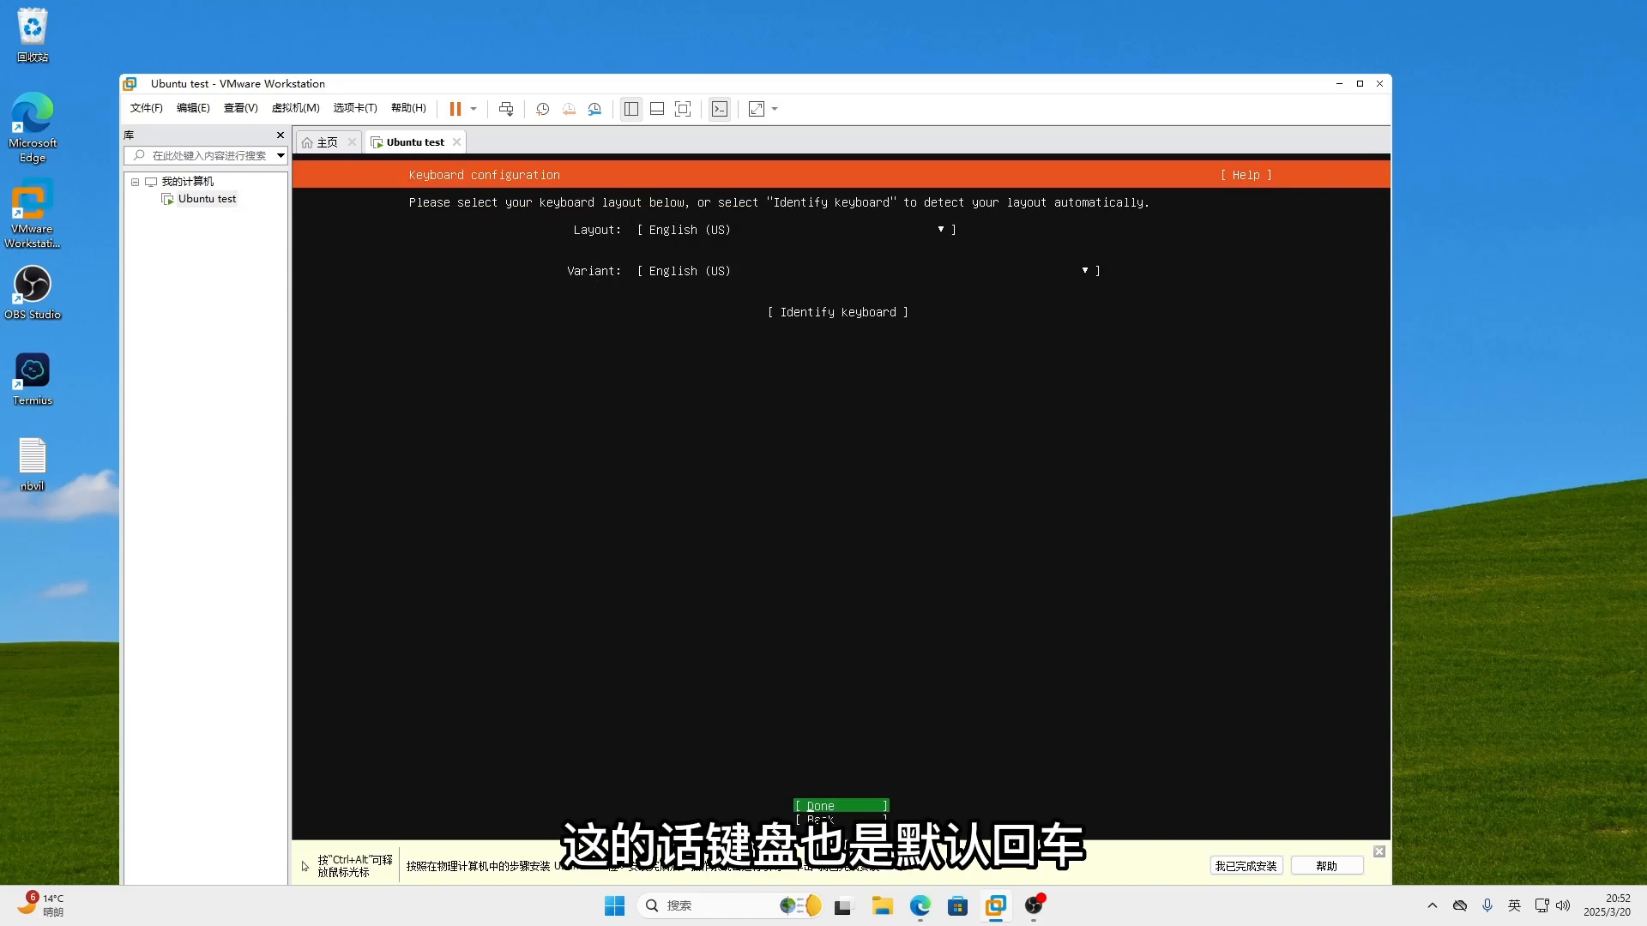
{"action": "key", "text": "Return"}
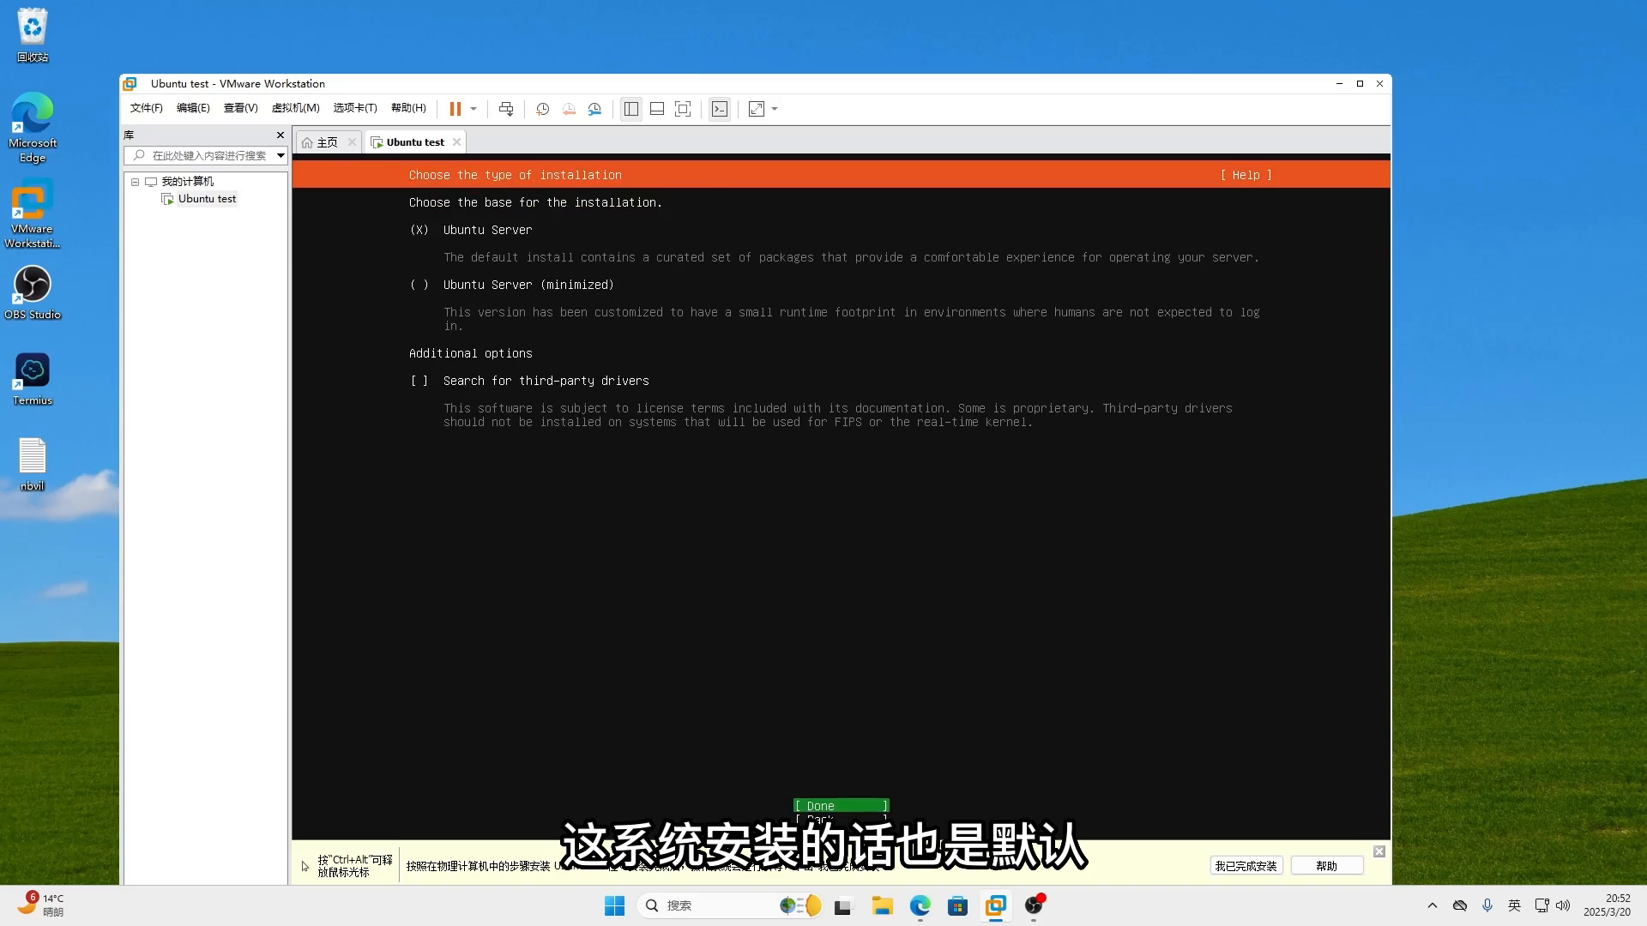
{"action": "key", "text": "Return"}
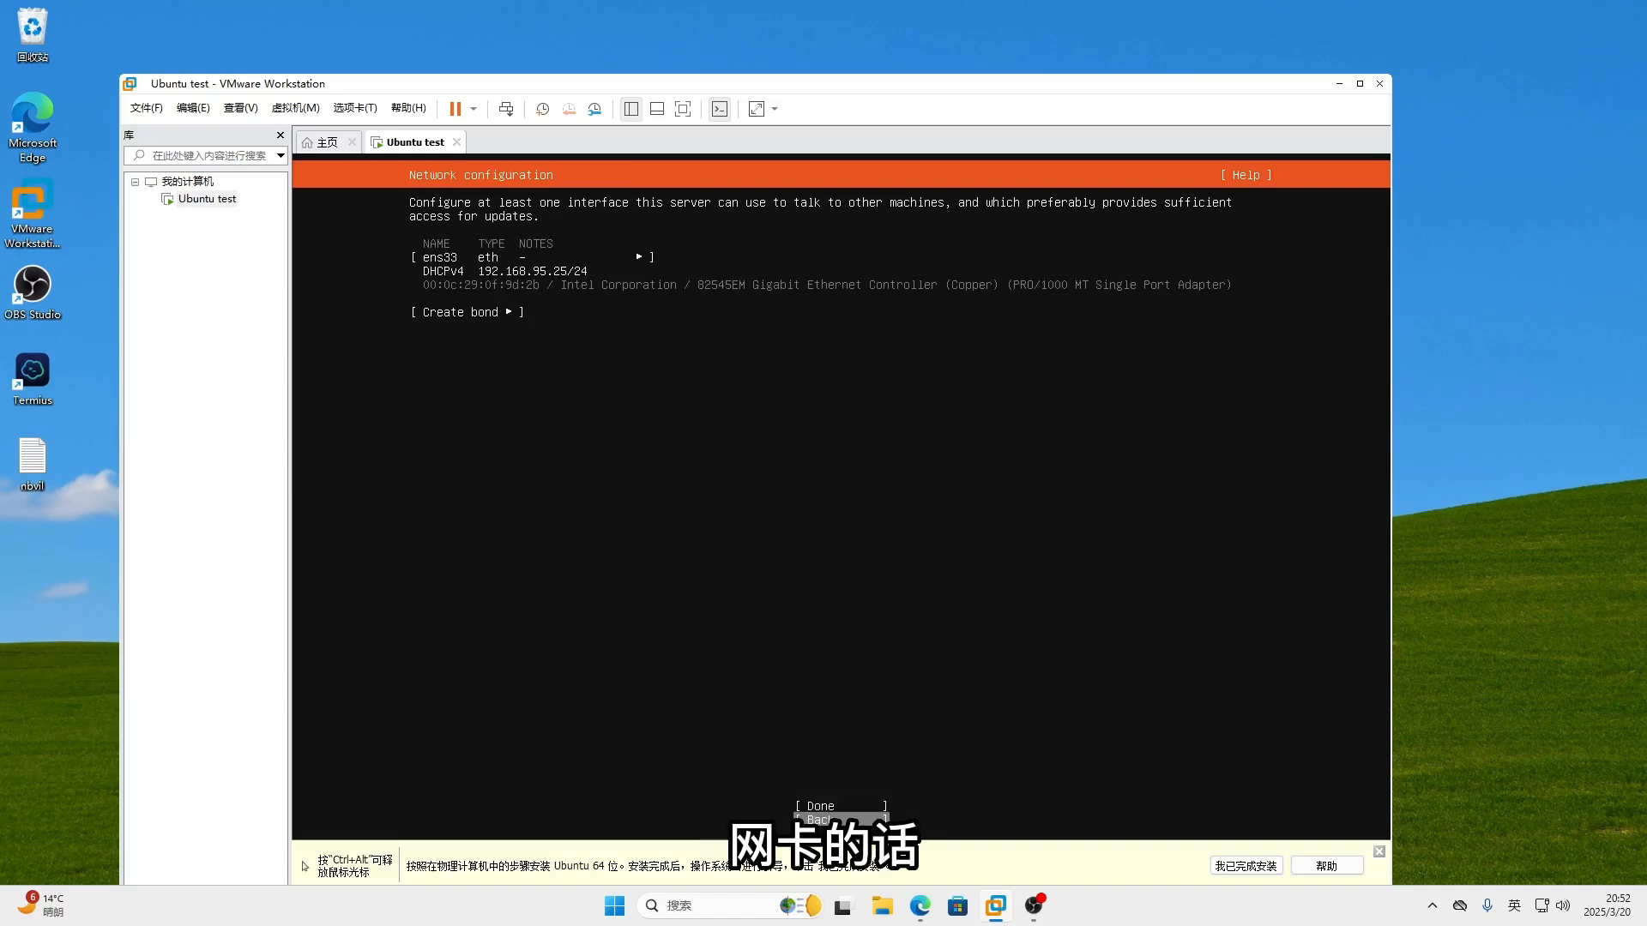
- Change the ens33 interface's IPv4 method from Automatic (DHCP) to Manual
{"action": "key", "text": "Up"}
{"action": "key", "text": "Up"}
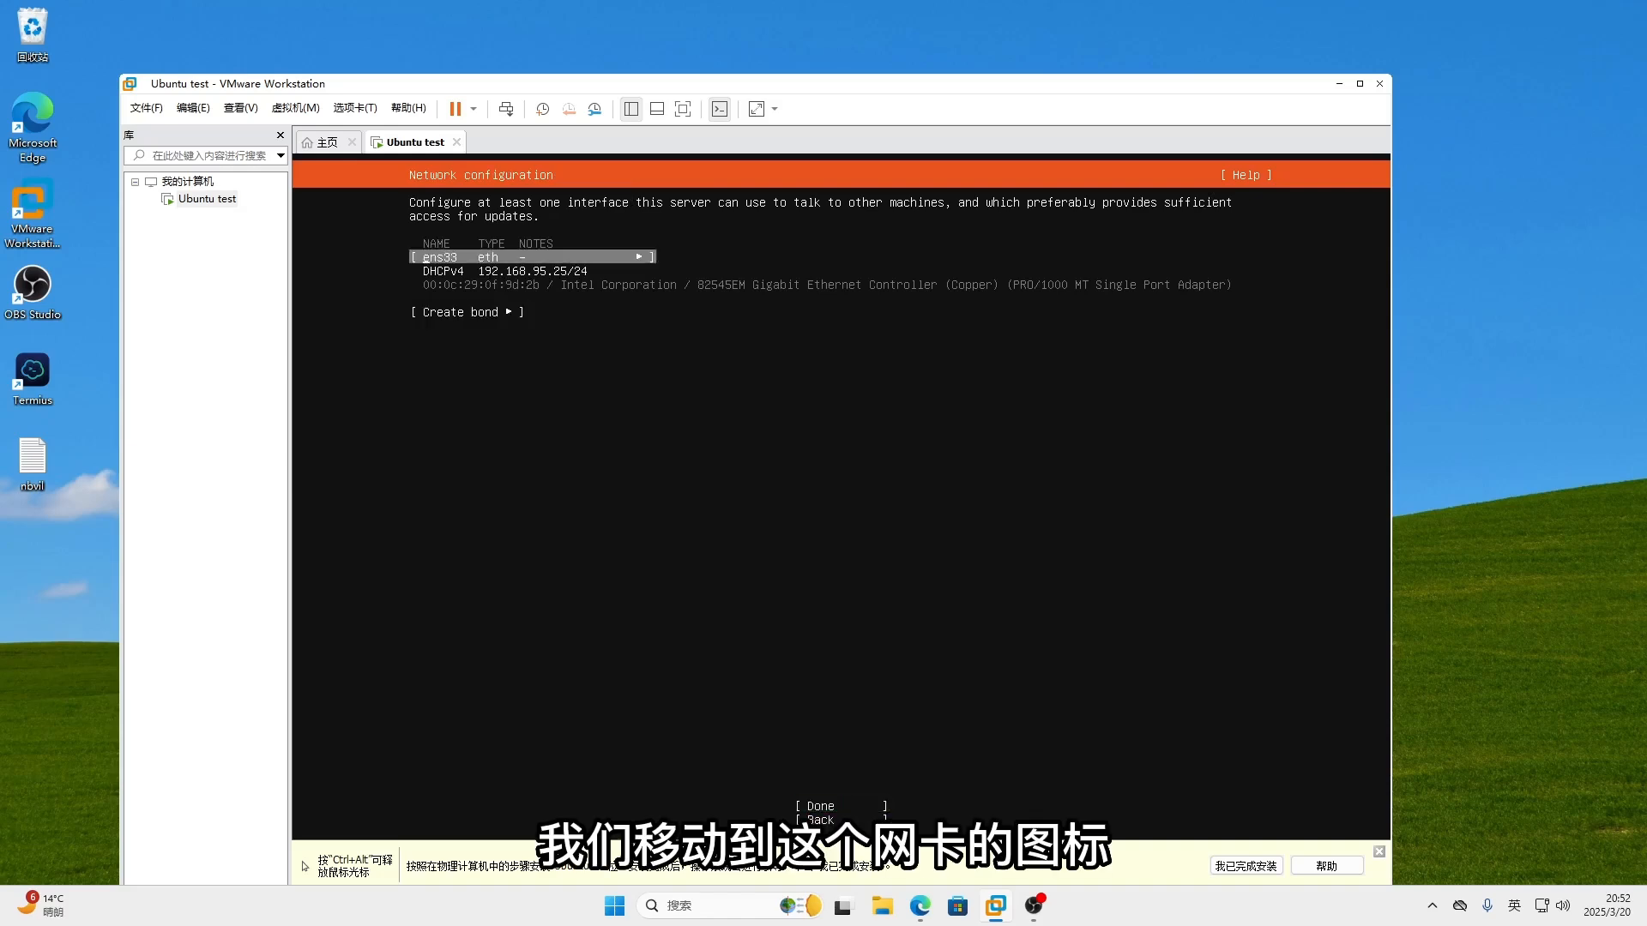
{"action": "key", "text": "Down"}
{"action": "key", "text": "Up"}
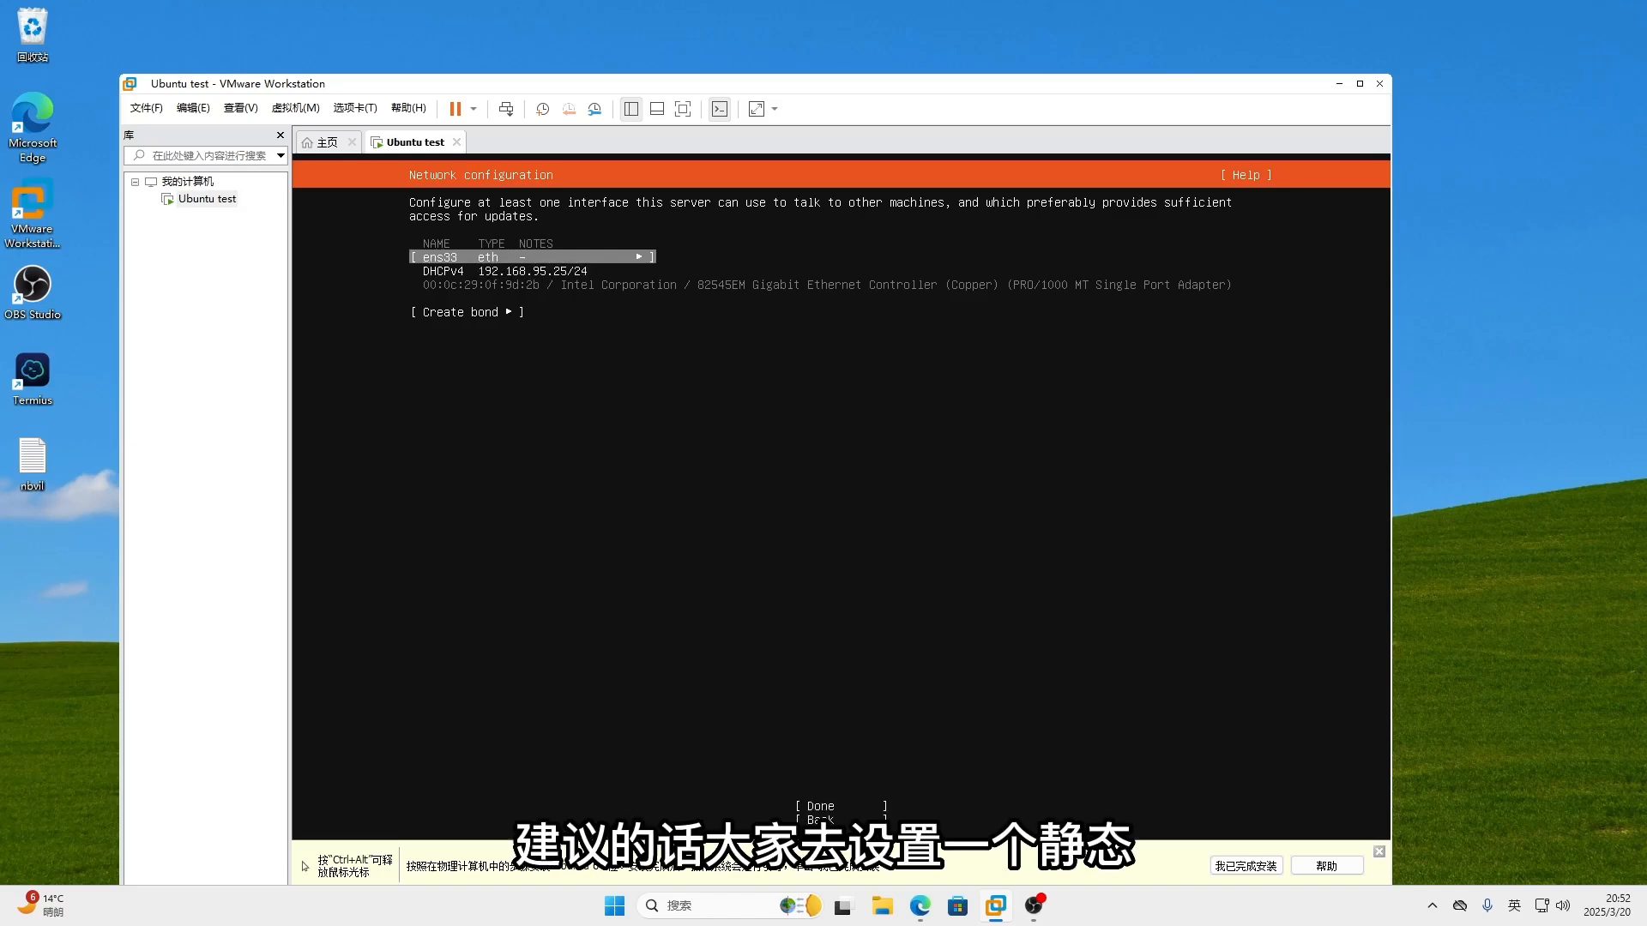
{"action": "key", "text": "Down"}
{"action": "key", "text": "Down"}
{"action": "key", "text": "Up"}
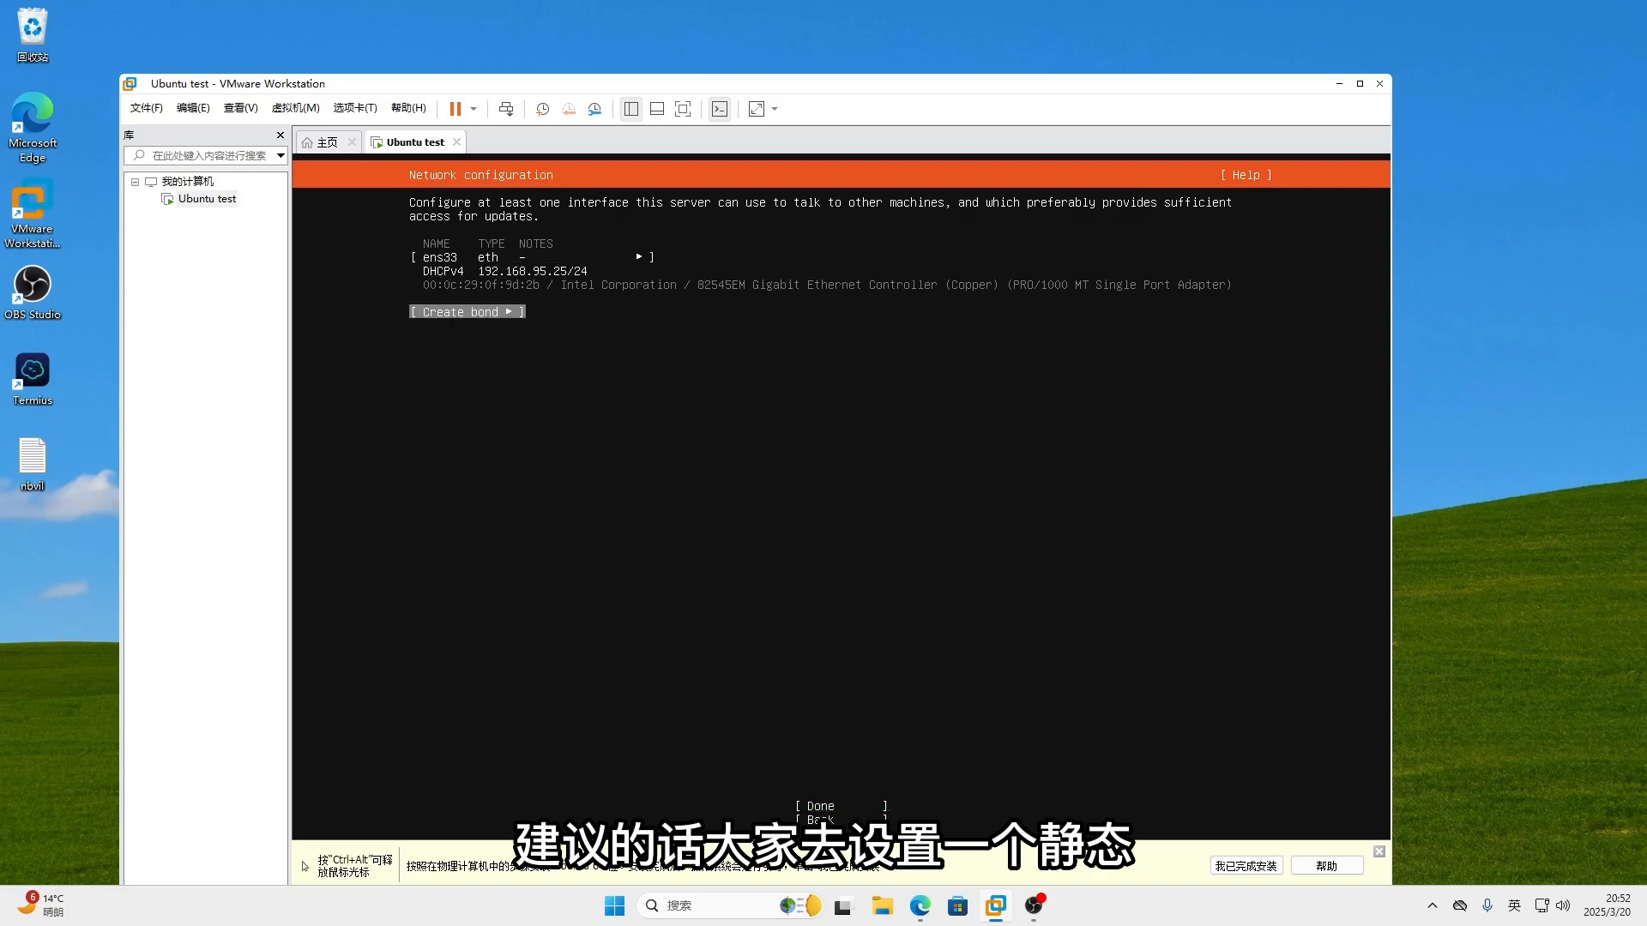
{"action": "key", "text": "Up"}
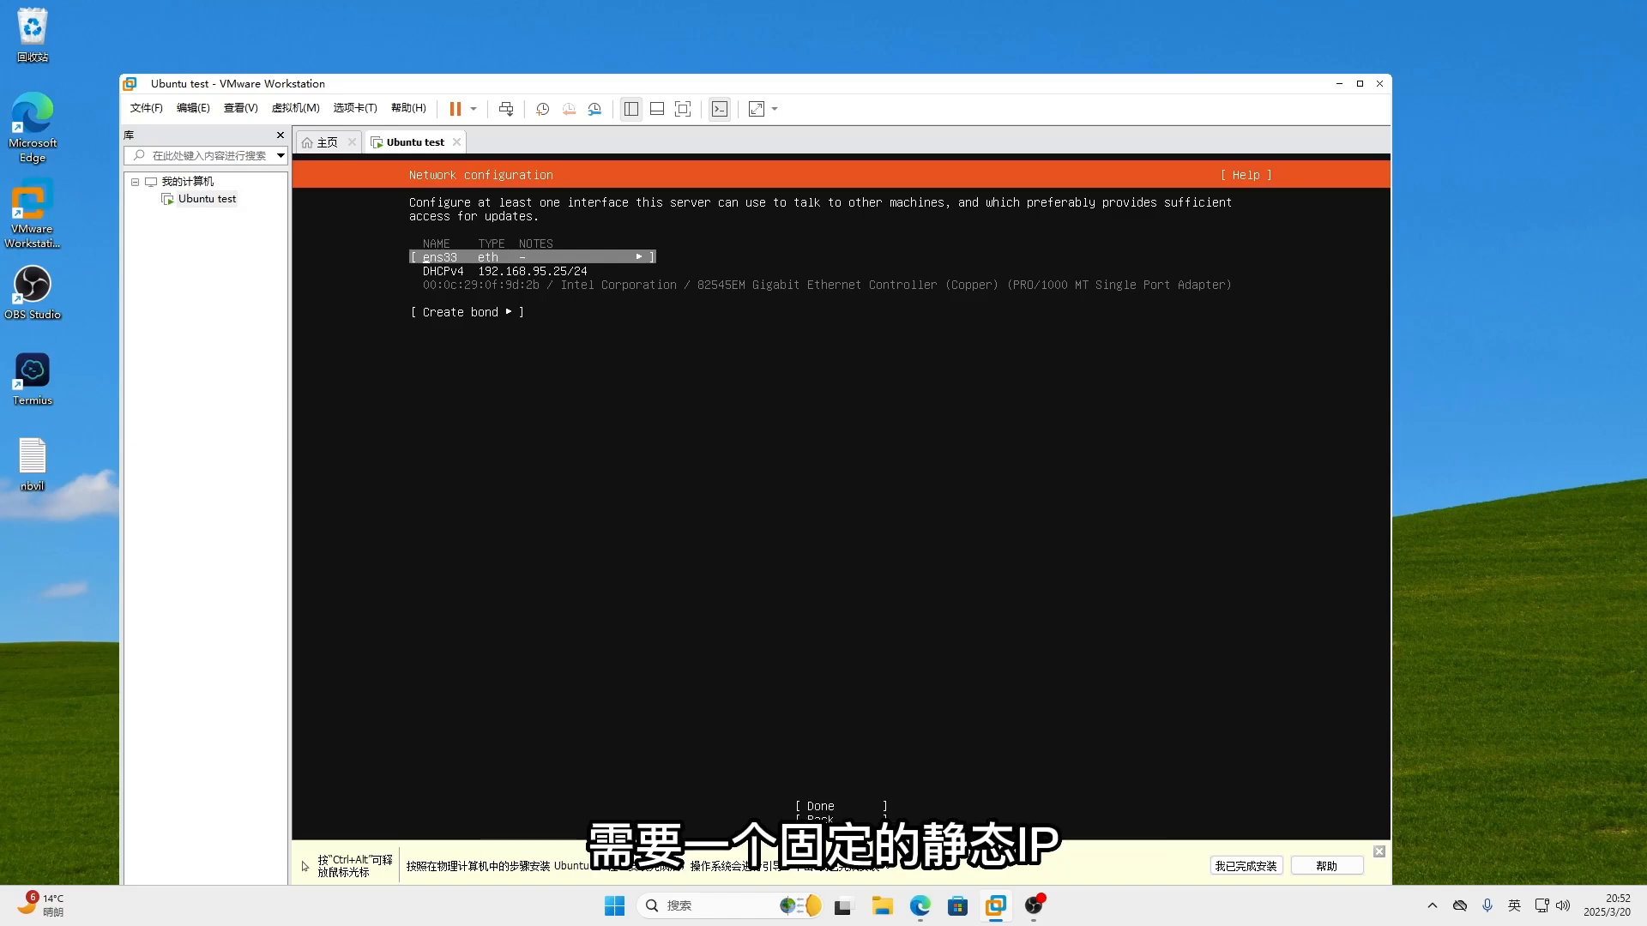
{"action": "key", "text": "Return"}
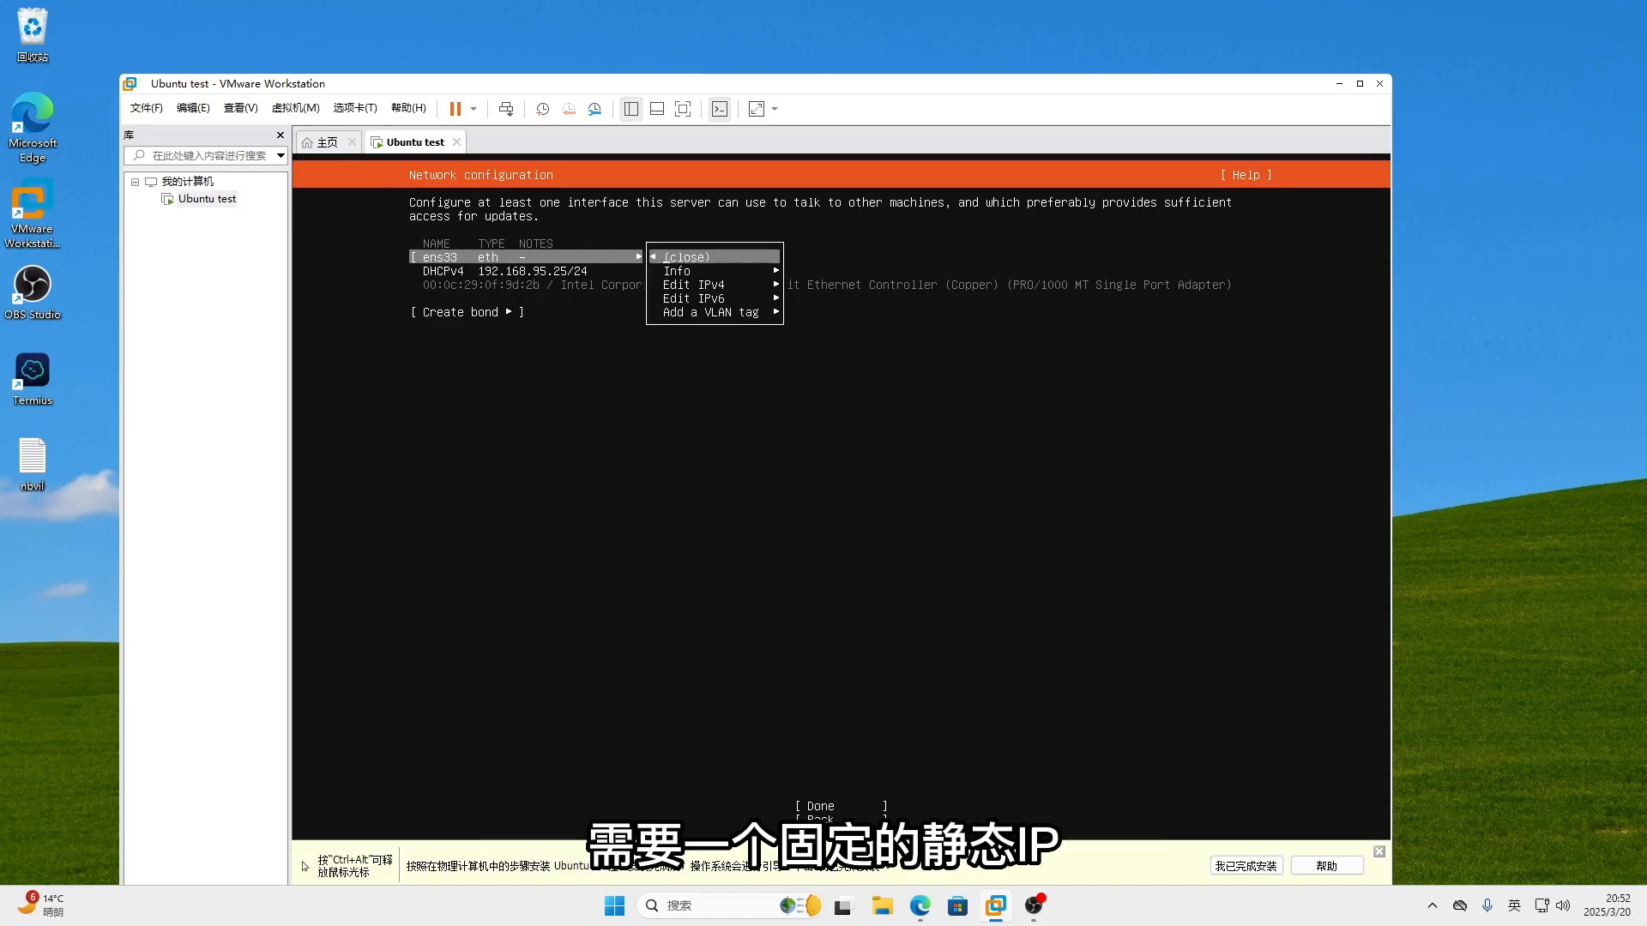
{"action": "key", "text": "Down"}
{"action": "key", "text": "Down"}
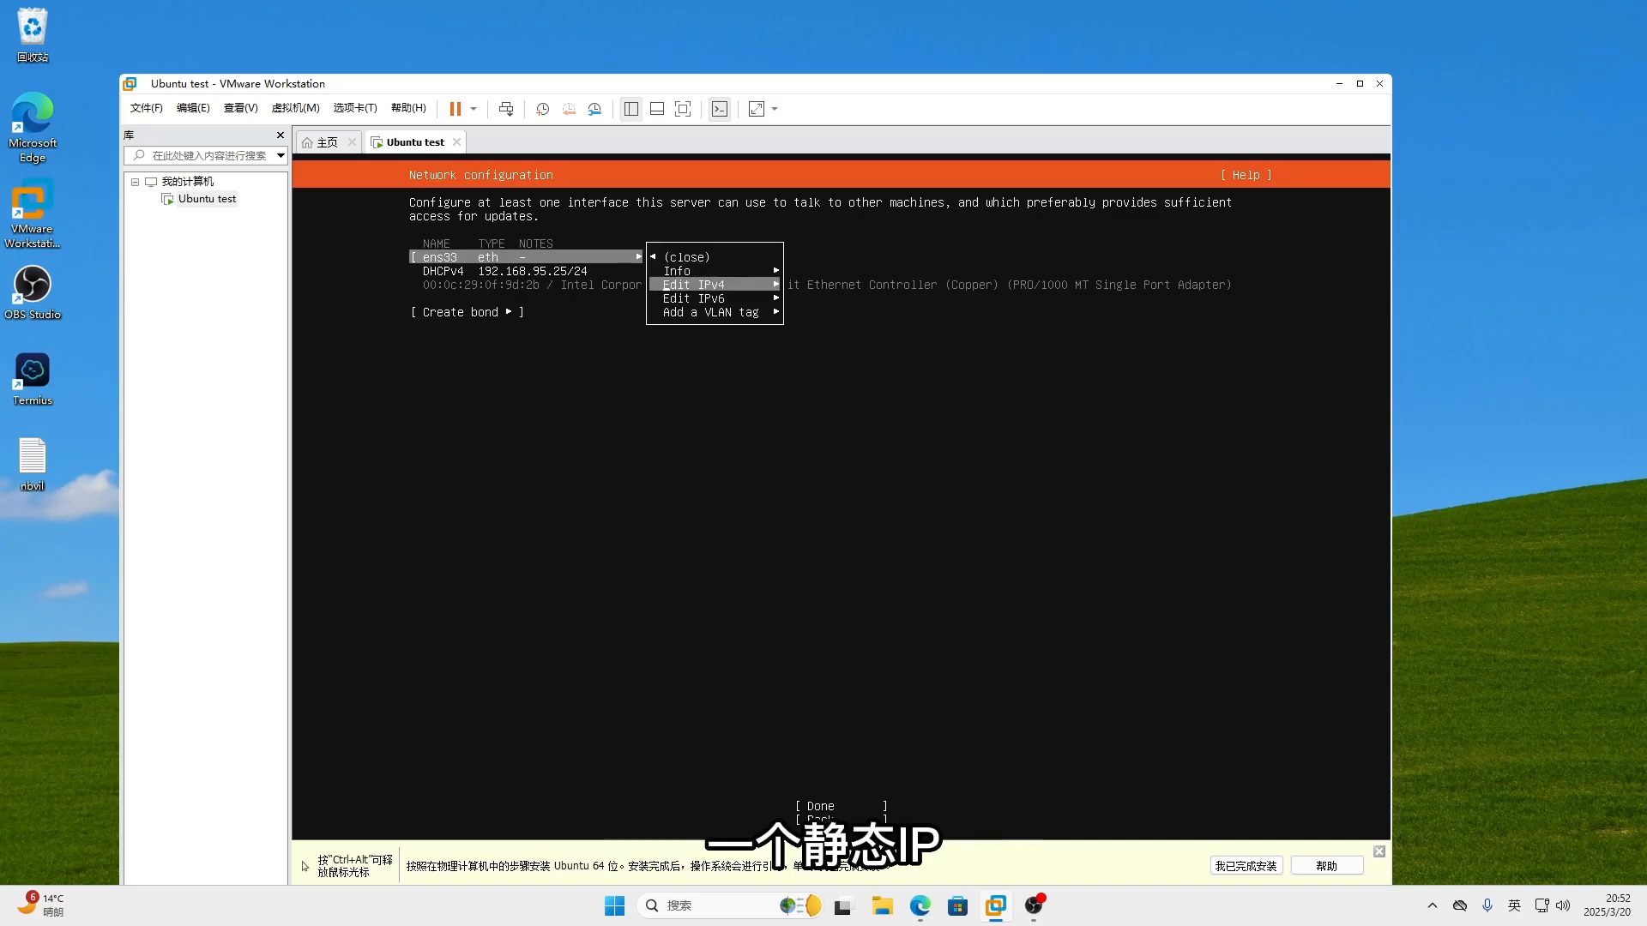
{"action": "key", "text": "Return"}
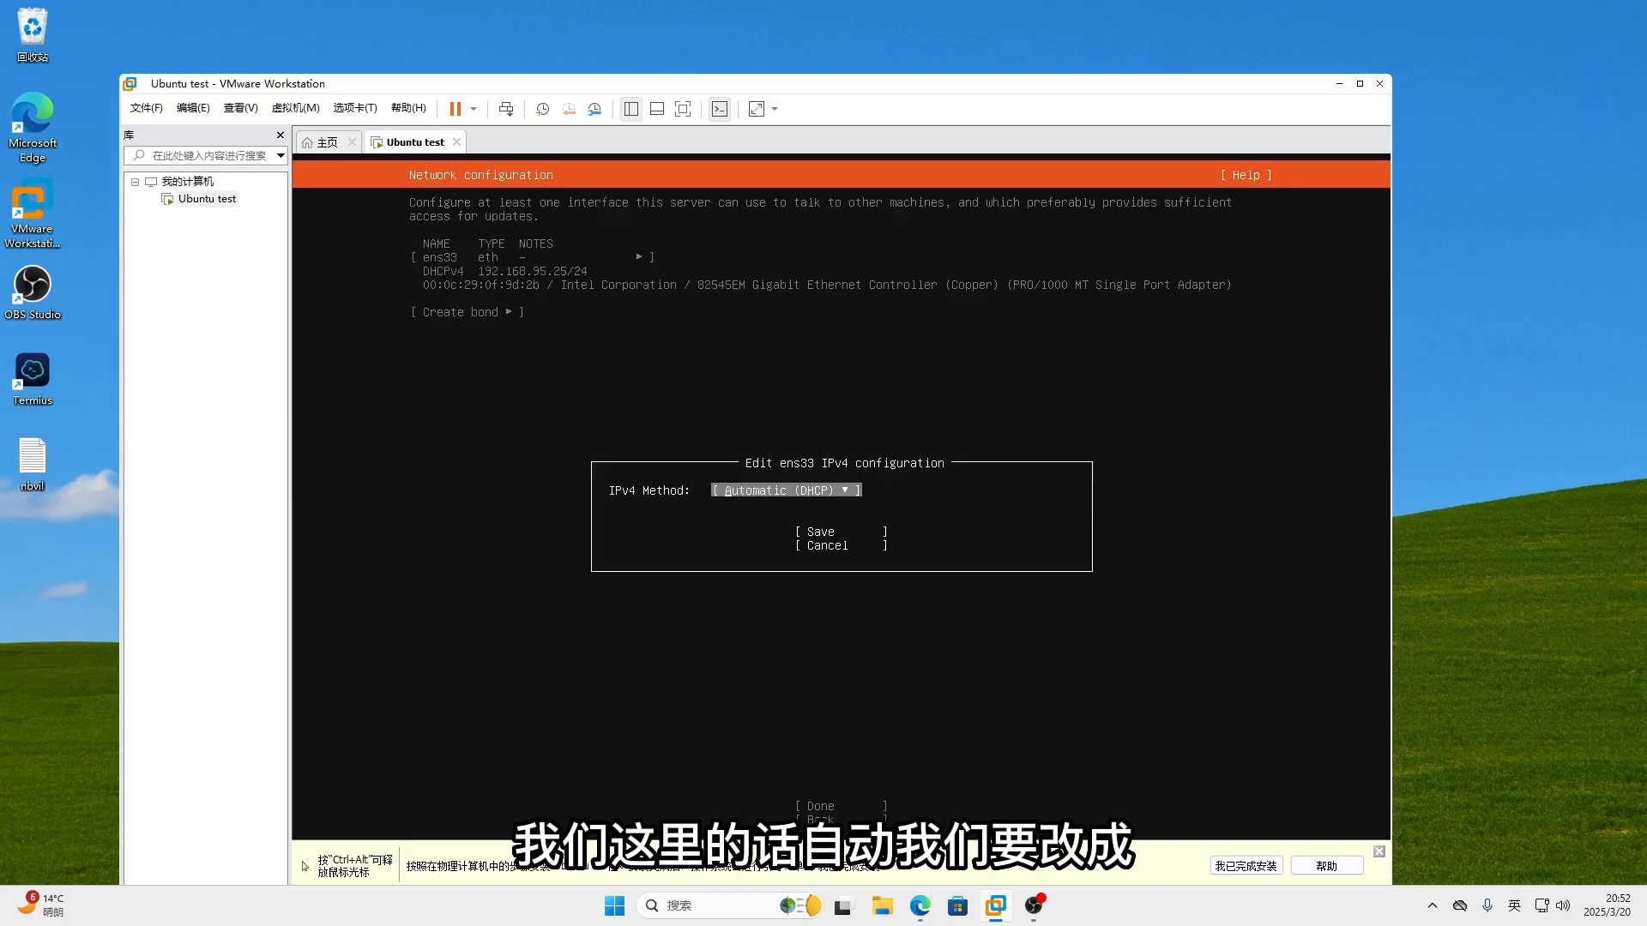
{"action": "key", "text": "Return"}
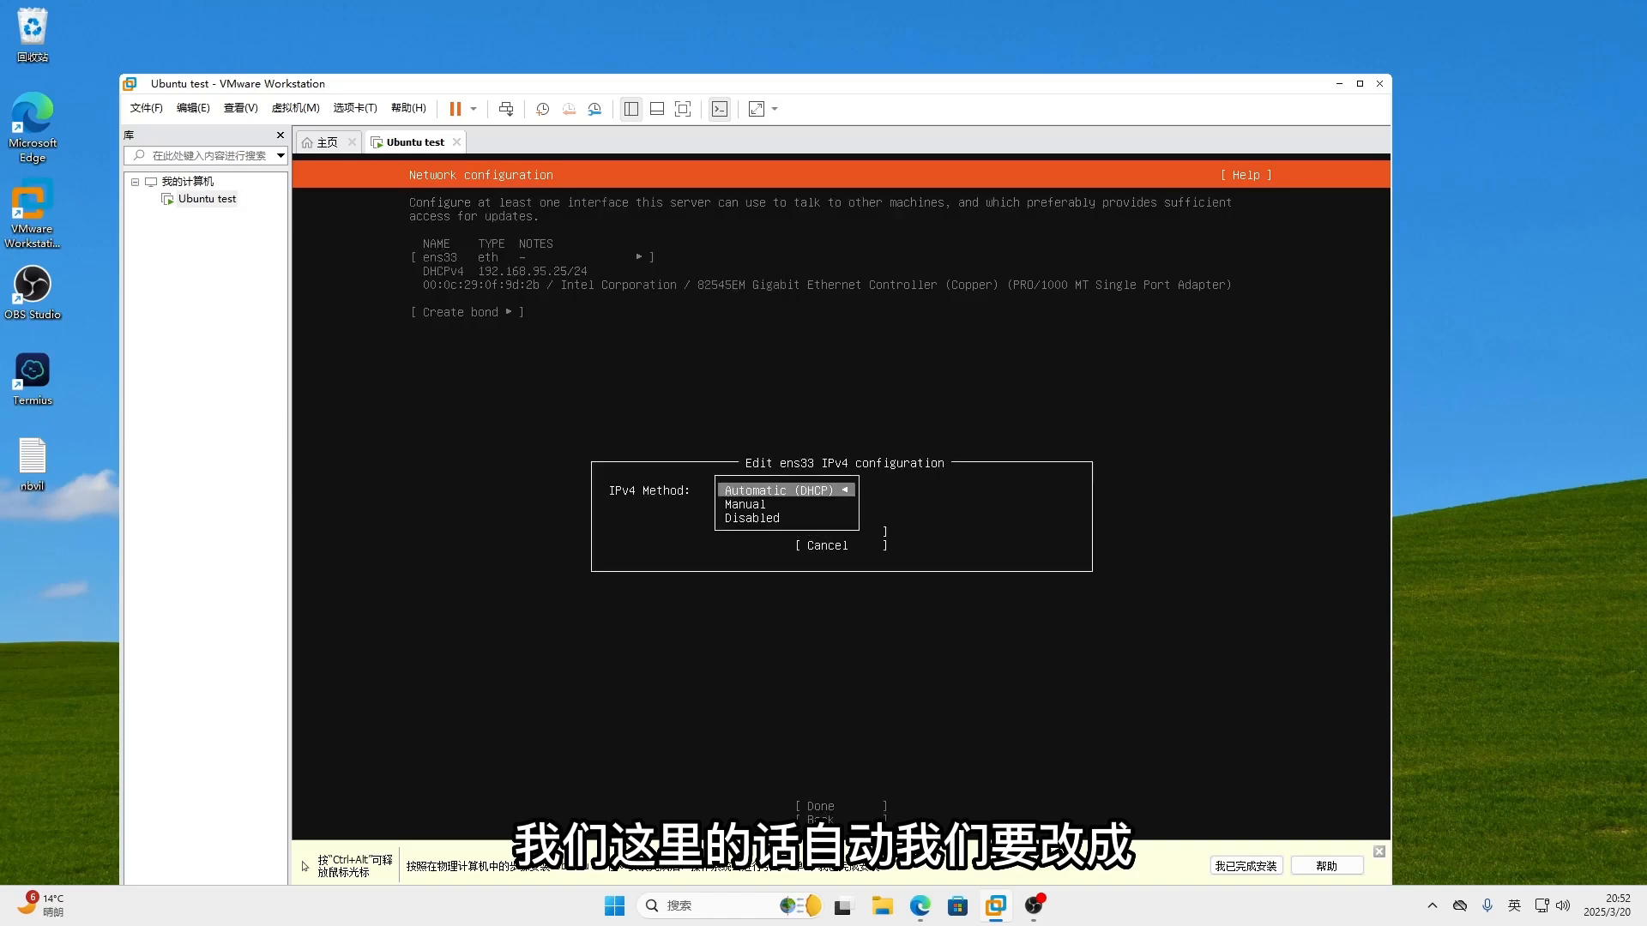
{"action": "key", "text": "Down"}
{"action": "key", "text": "Return"}
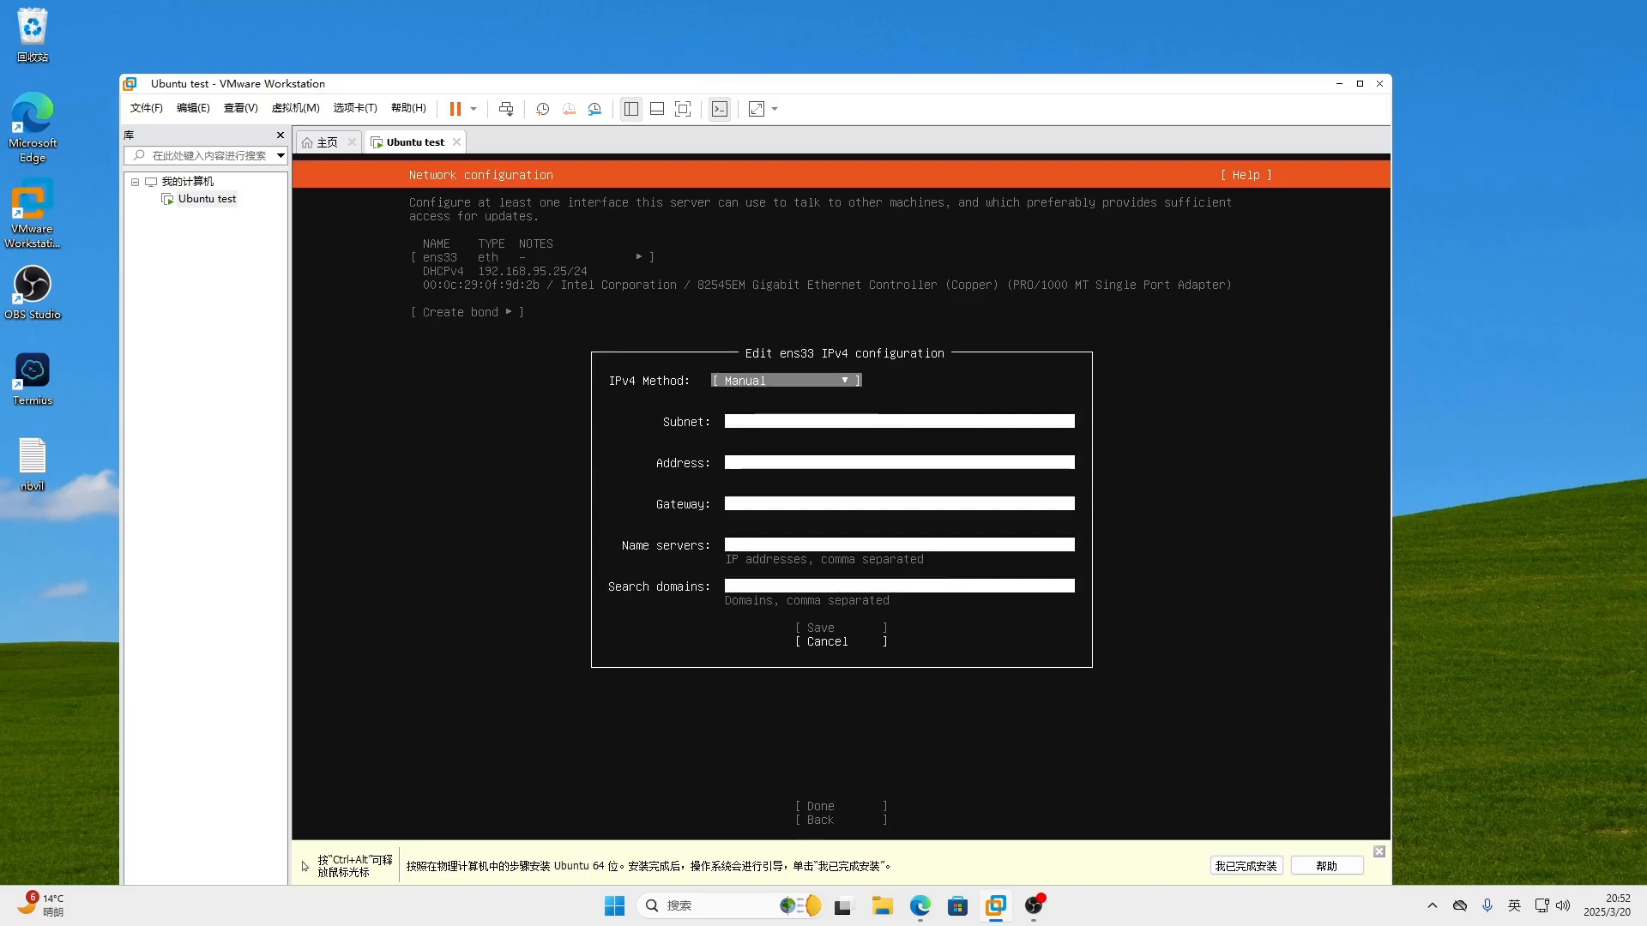
- Move to the Subnet and Address fields, then bring up the host's network options from the tray
{"action": "key", "text": "Tab"}
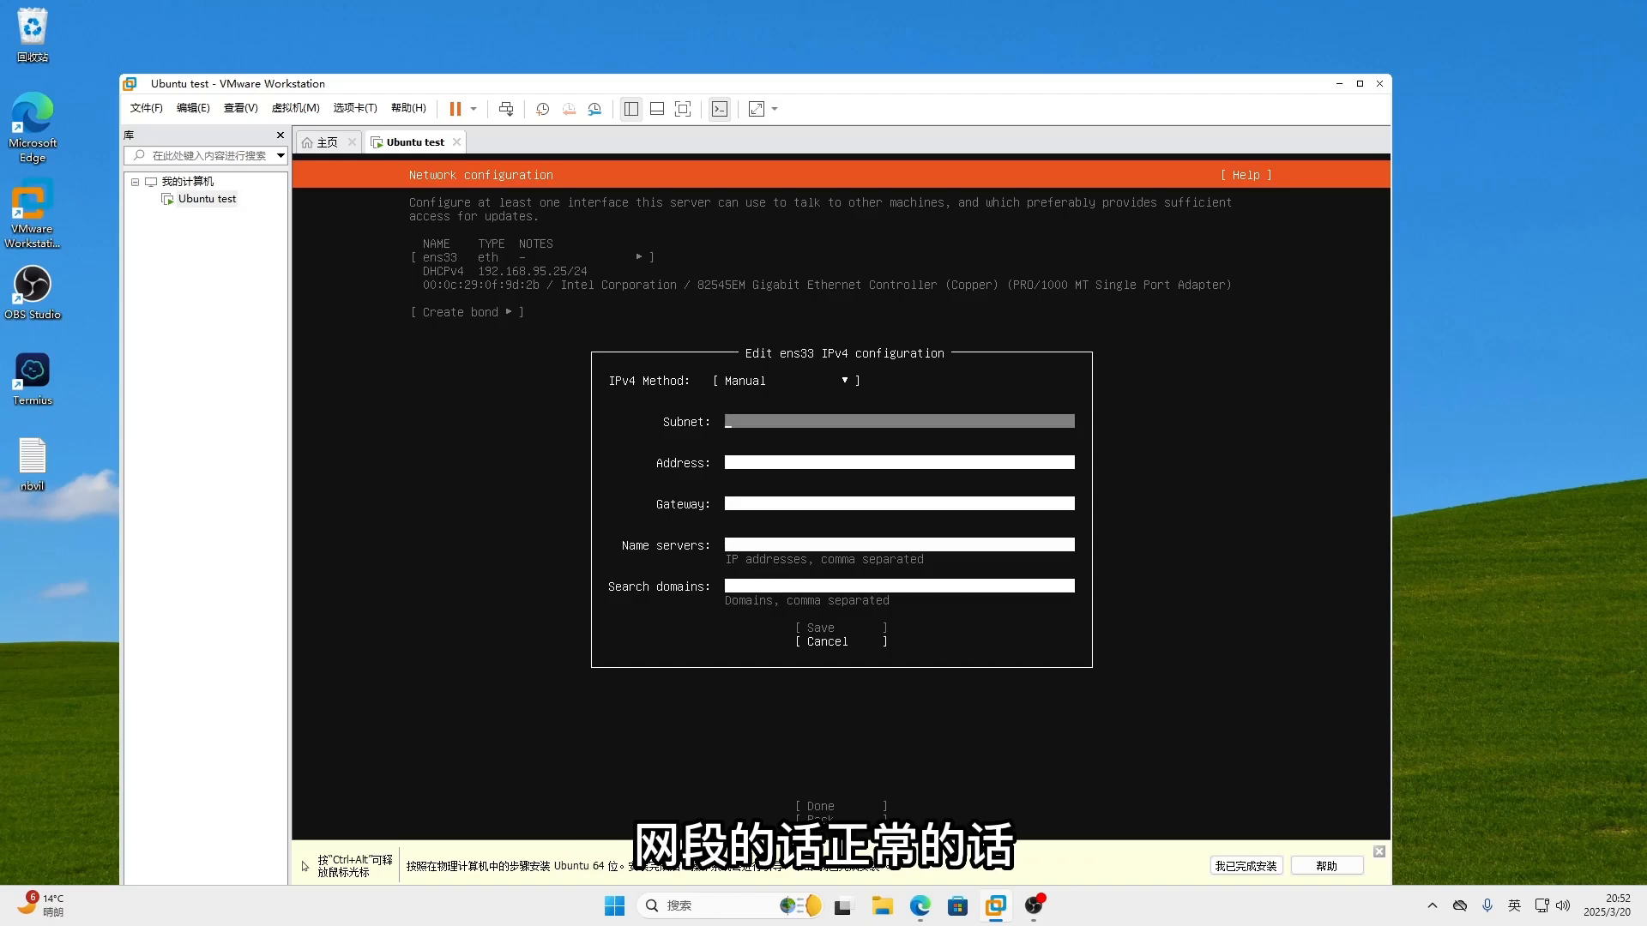
{"action": "key", "text": "Down"}
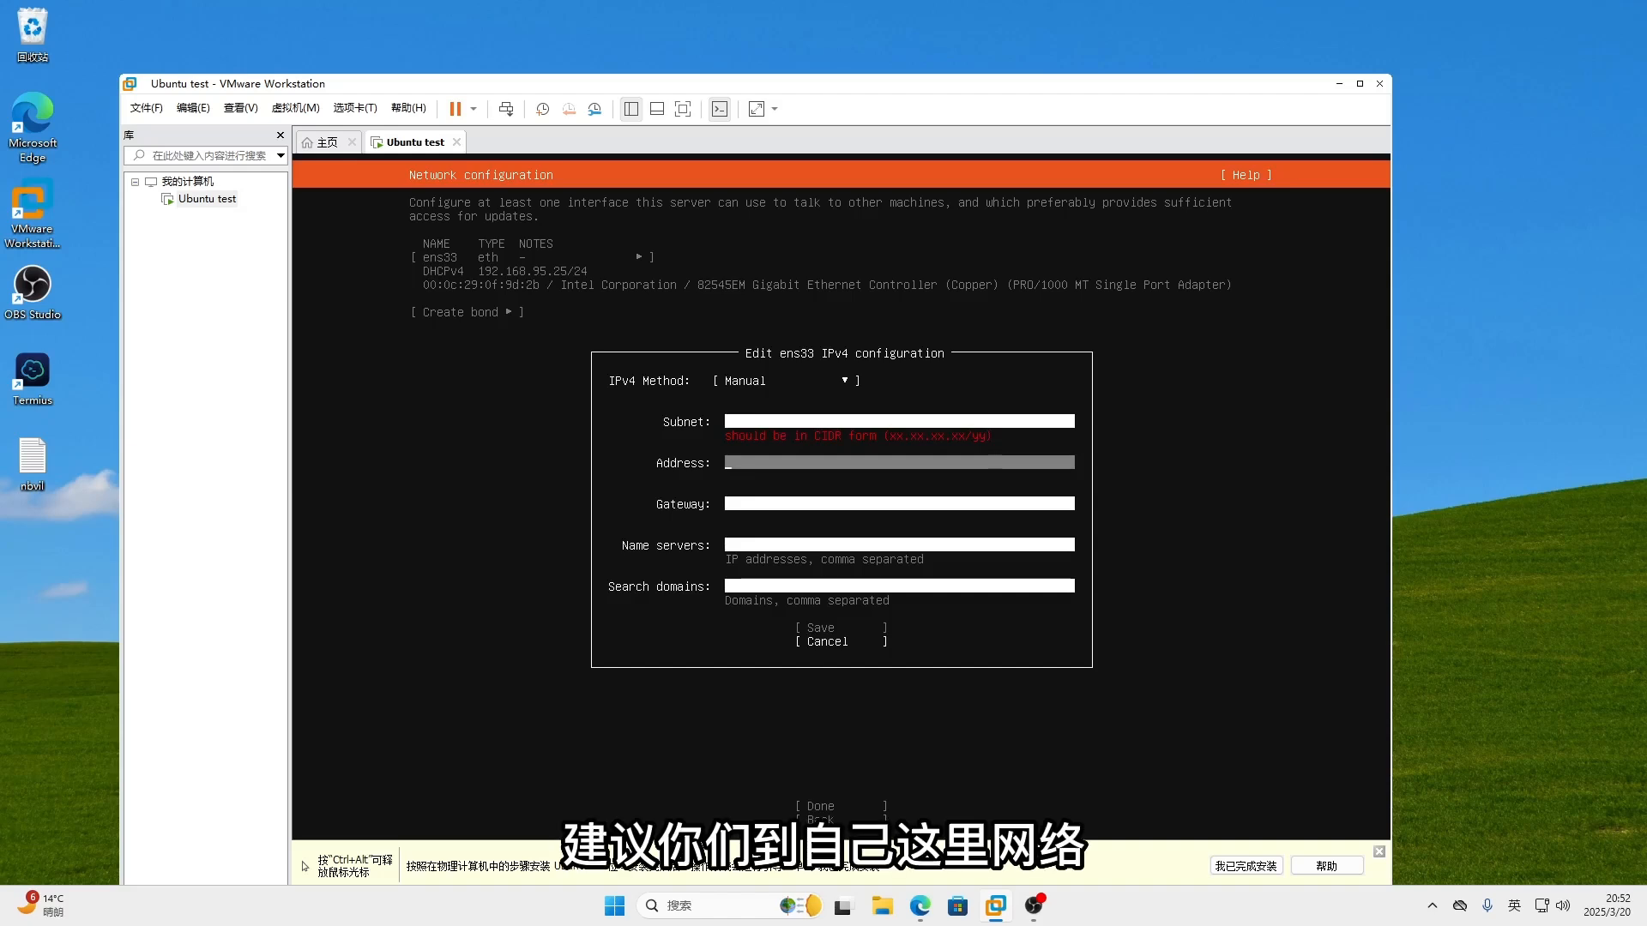
{"action": "key", "text": "ctrl+alt"}
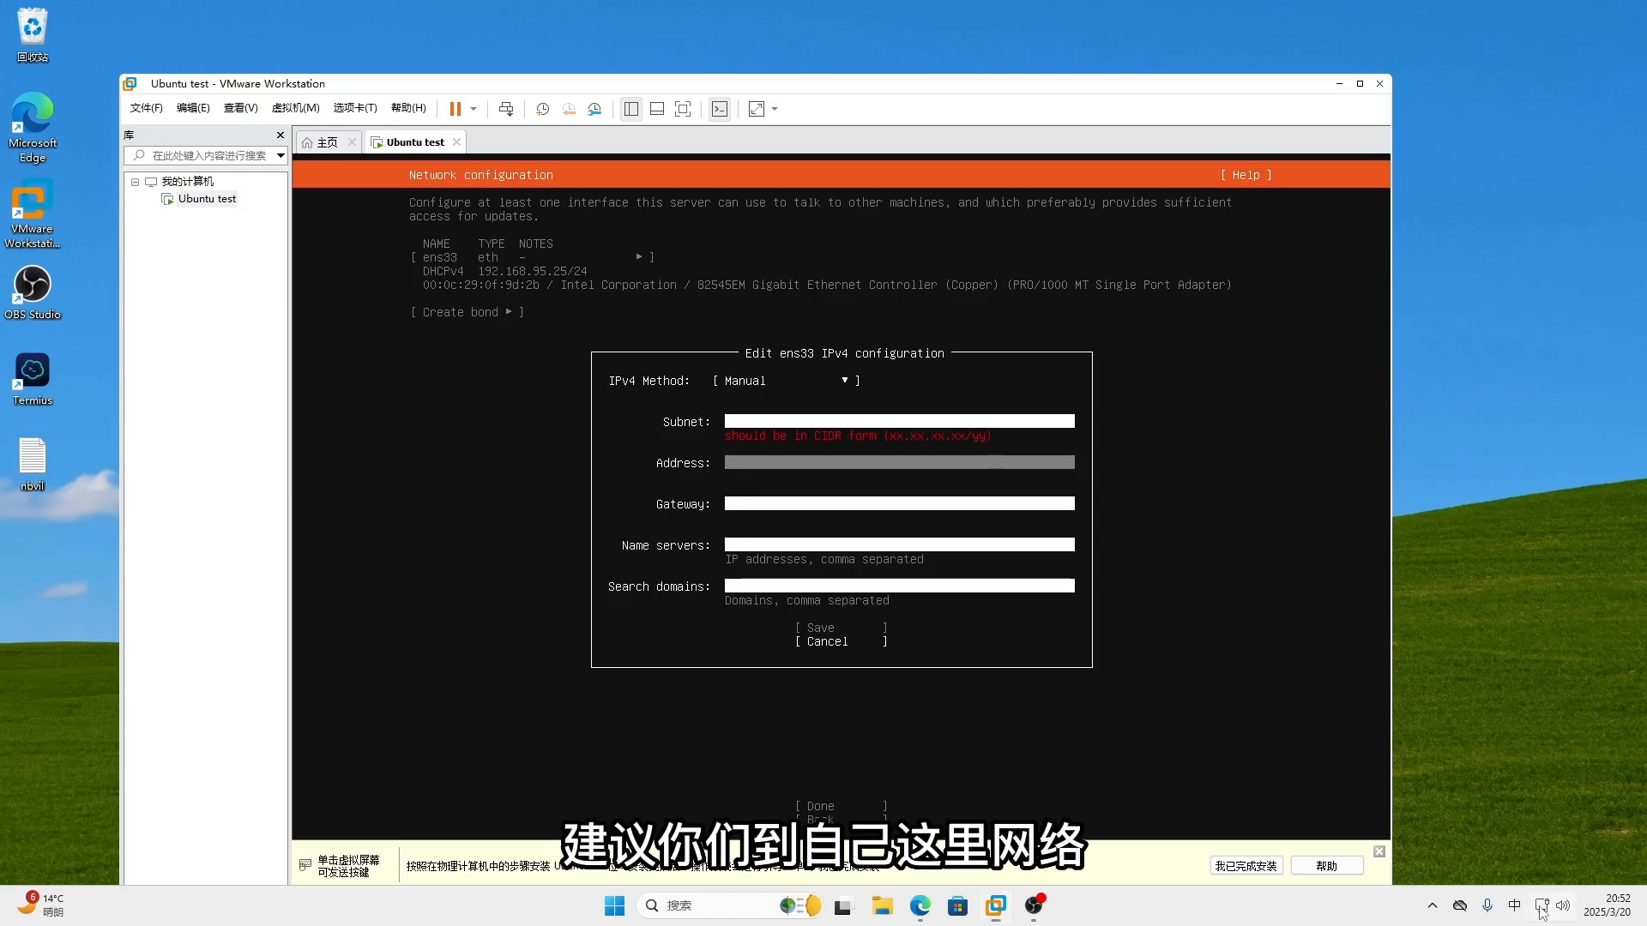
{"action": "right_click", "coordinate": [1543, 906]}
{"action": "left_click", "coordinate": [1544, 859]}
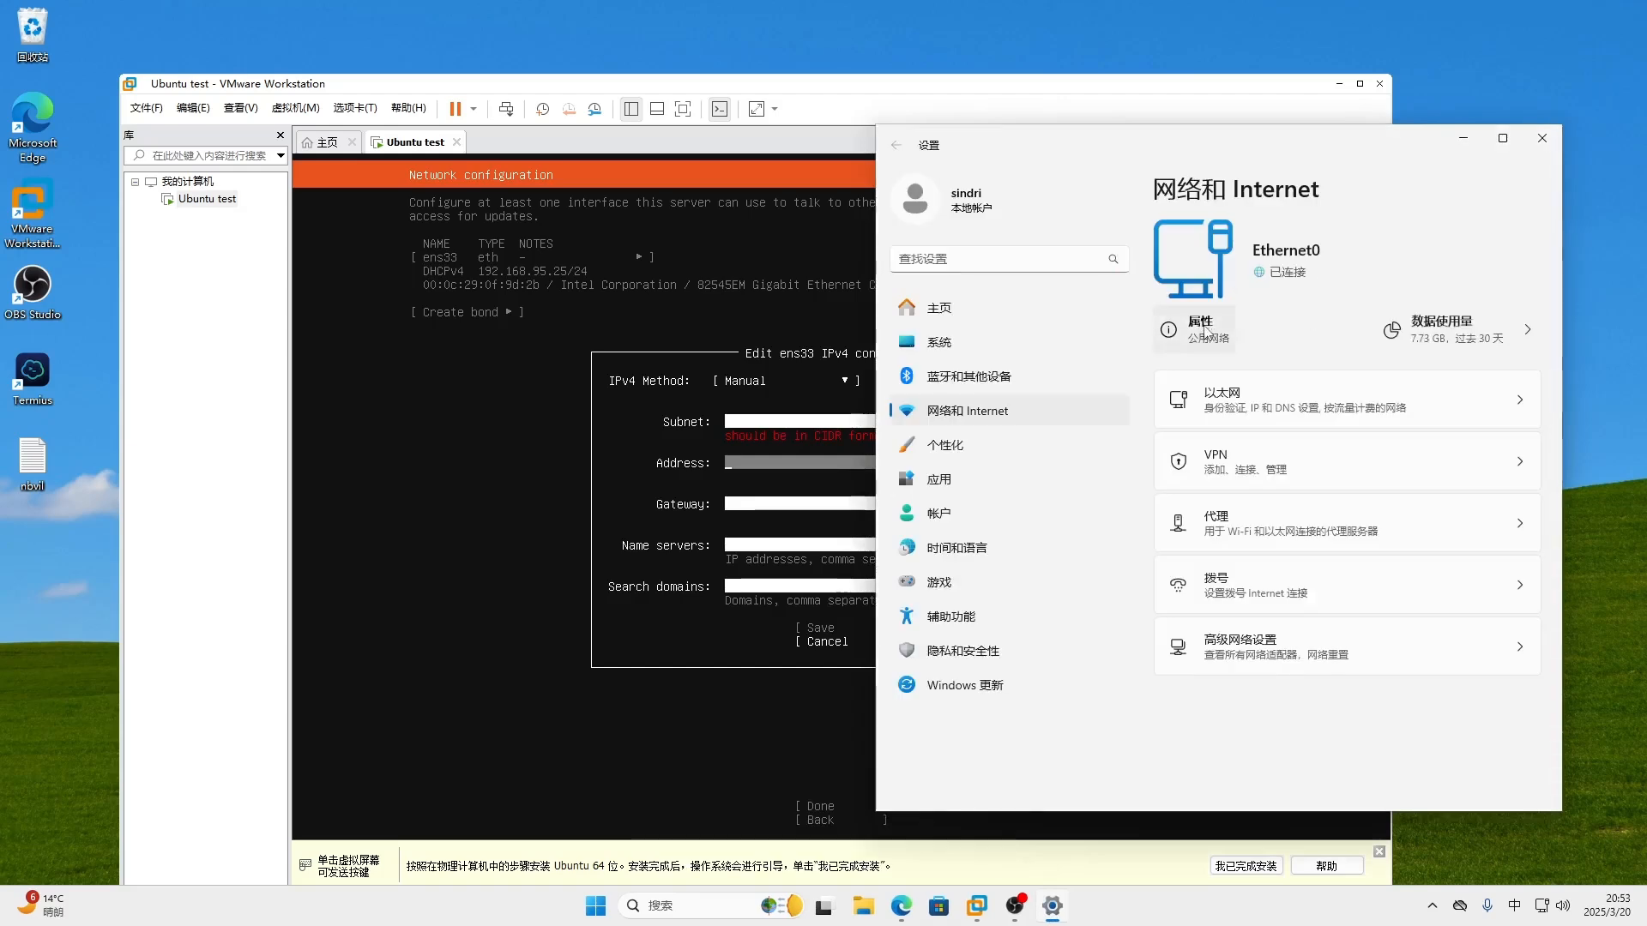
{"action": "left_click", "coordinate": [1205, 331]}
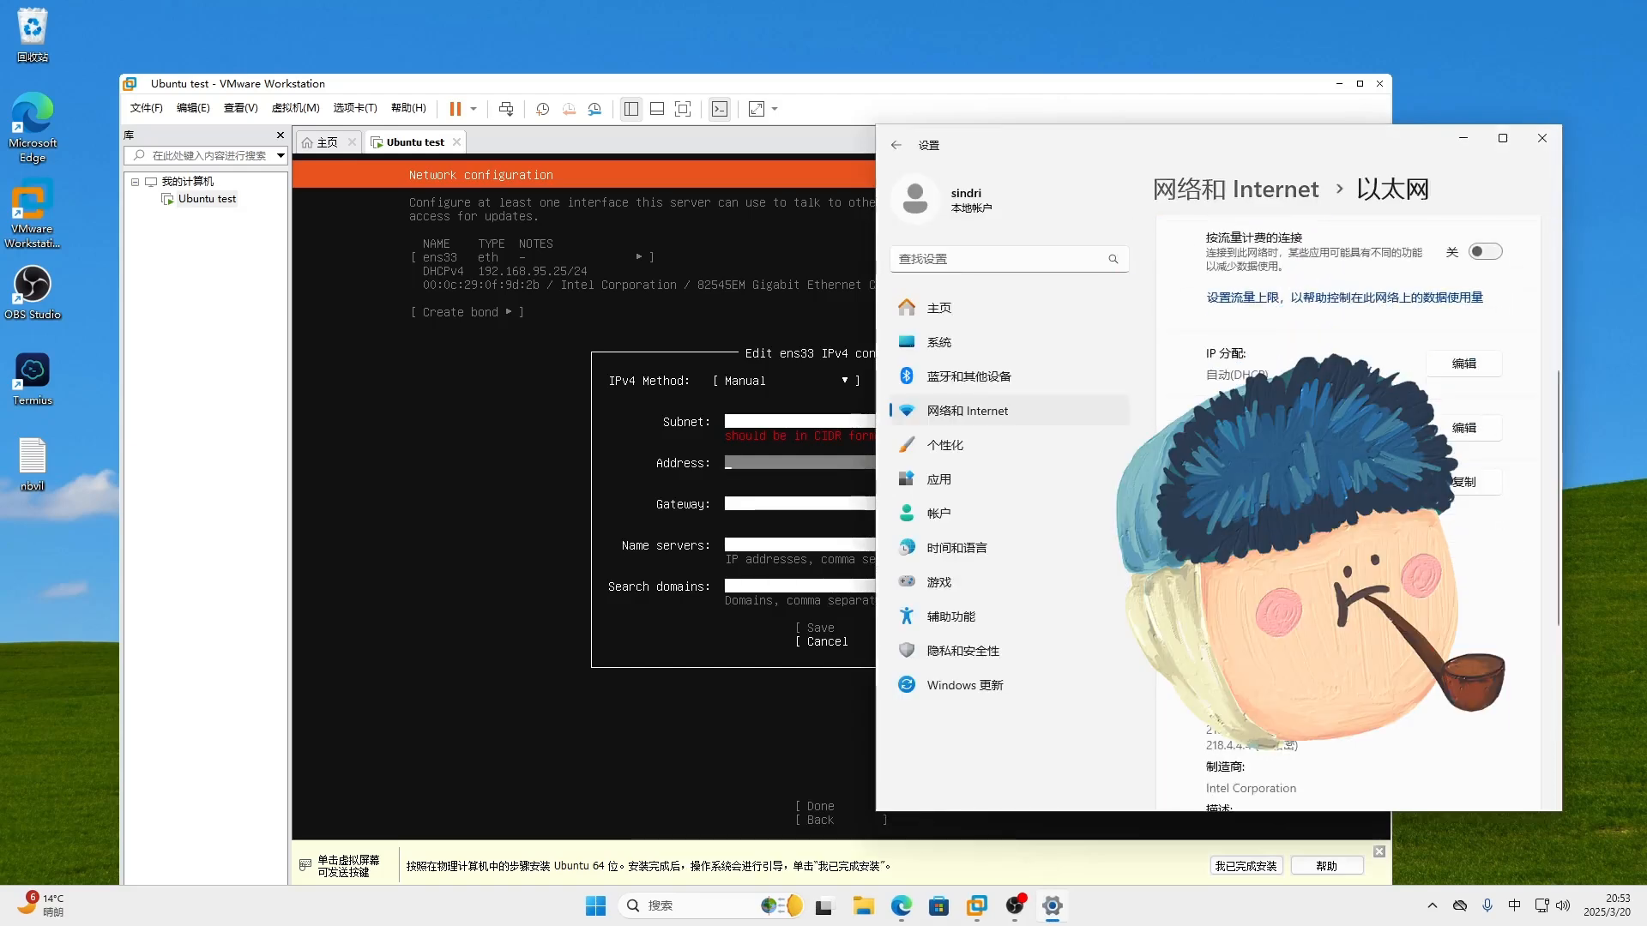
{"action": "left_click_drag", "start_coordinate": [1213, 143], "coordinate": [1338, 123]}
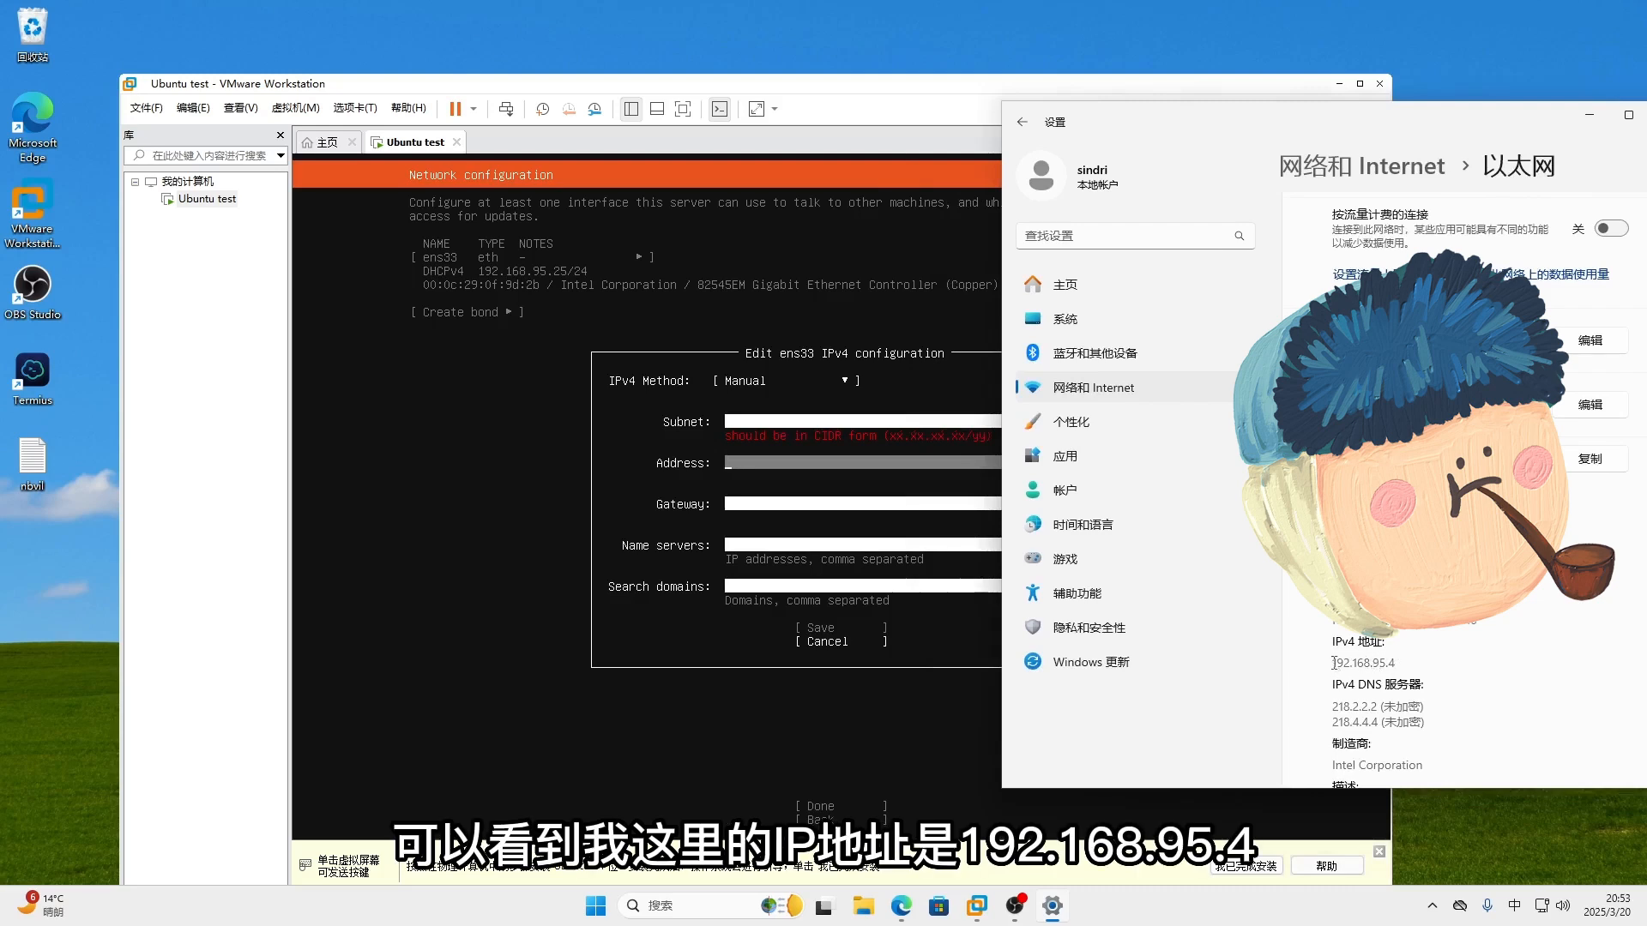
{"action": "left_click_drag", "start_coordinate": [1334, 662], "coordinate": [1401, 662]}
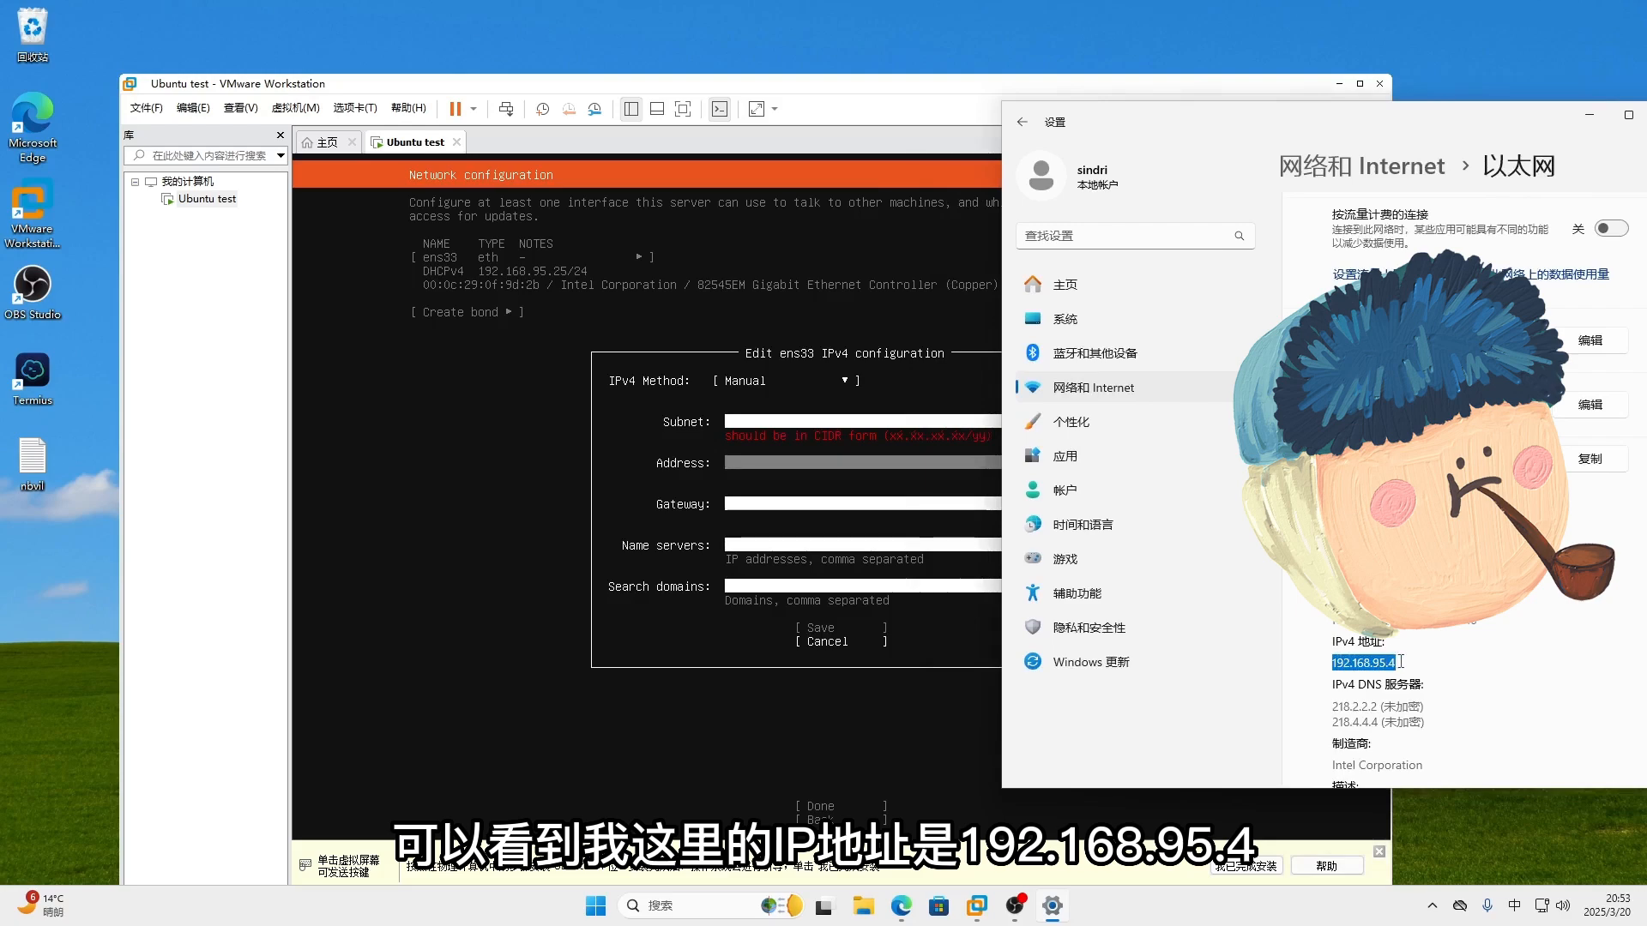
{"action": "left_click", "coordinate": [1372, 663]}
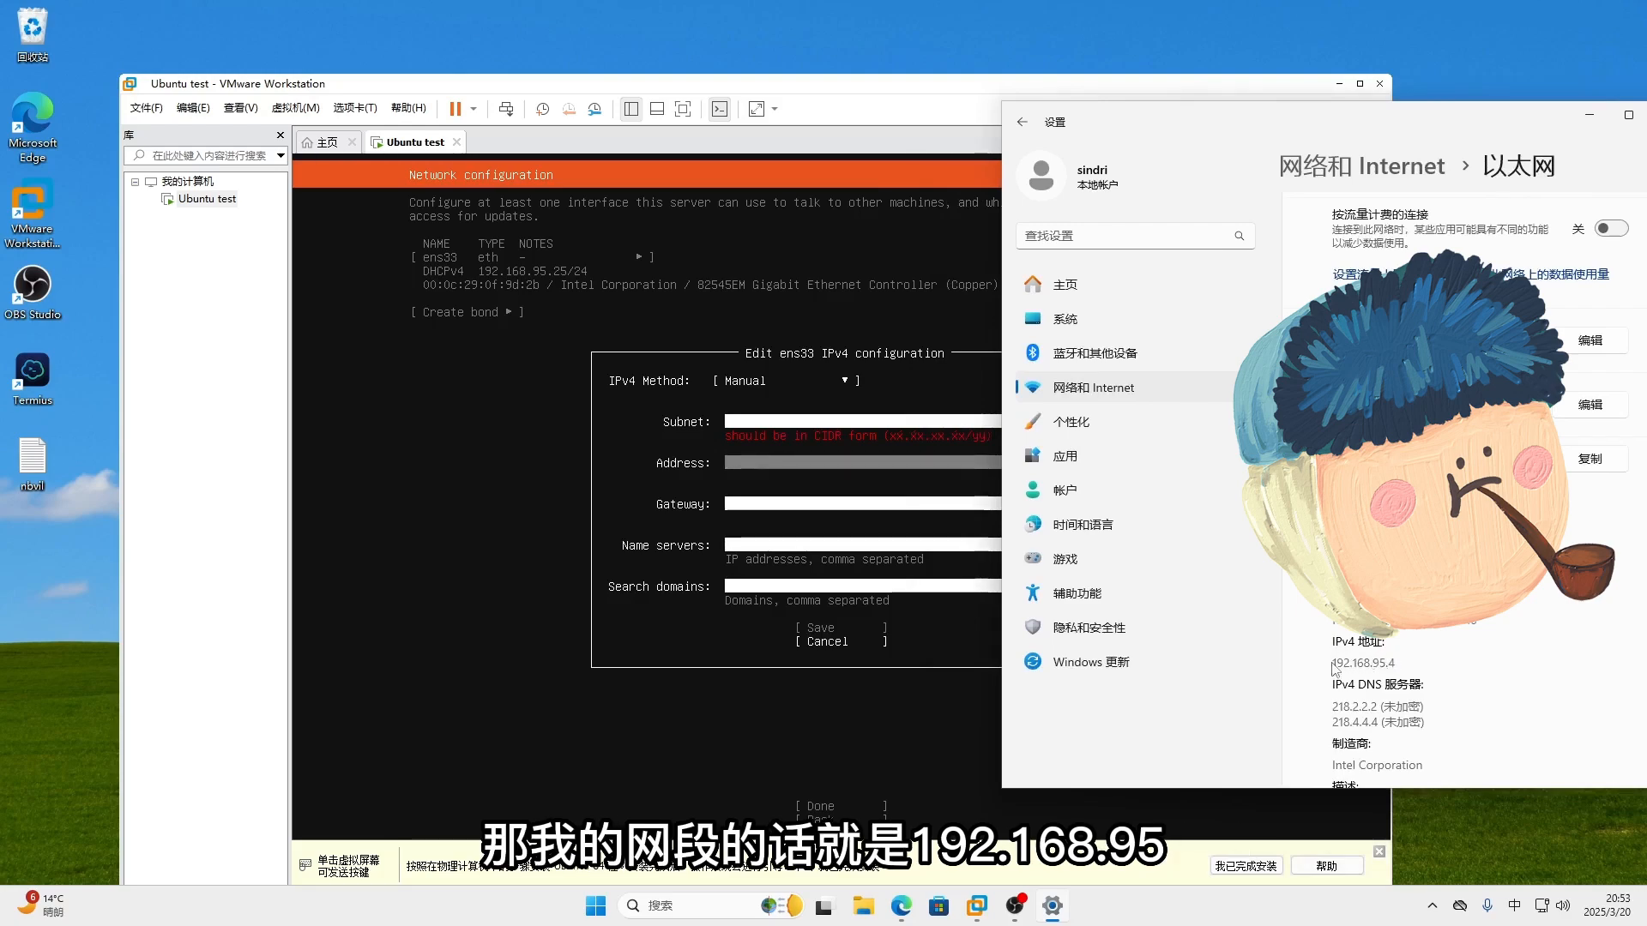
{"action": "left_click_drag", "start_coordinate": [1334, 662], "coordinate": [1387, 662]}
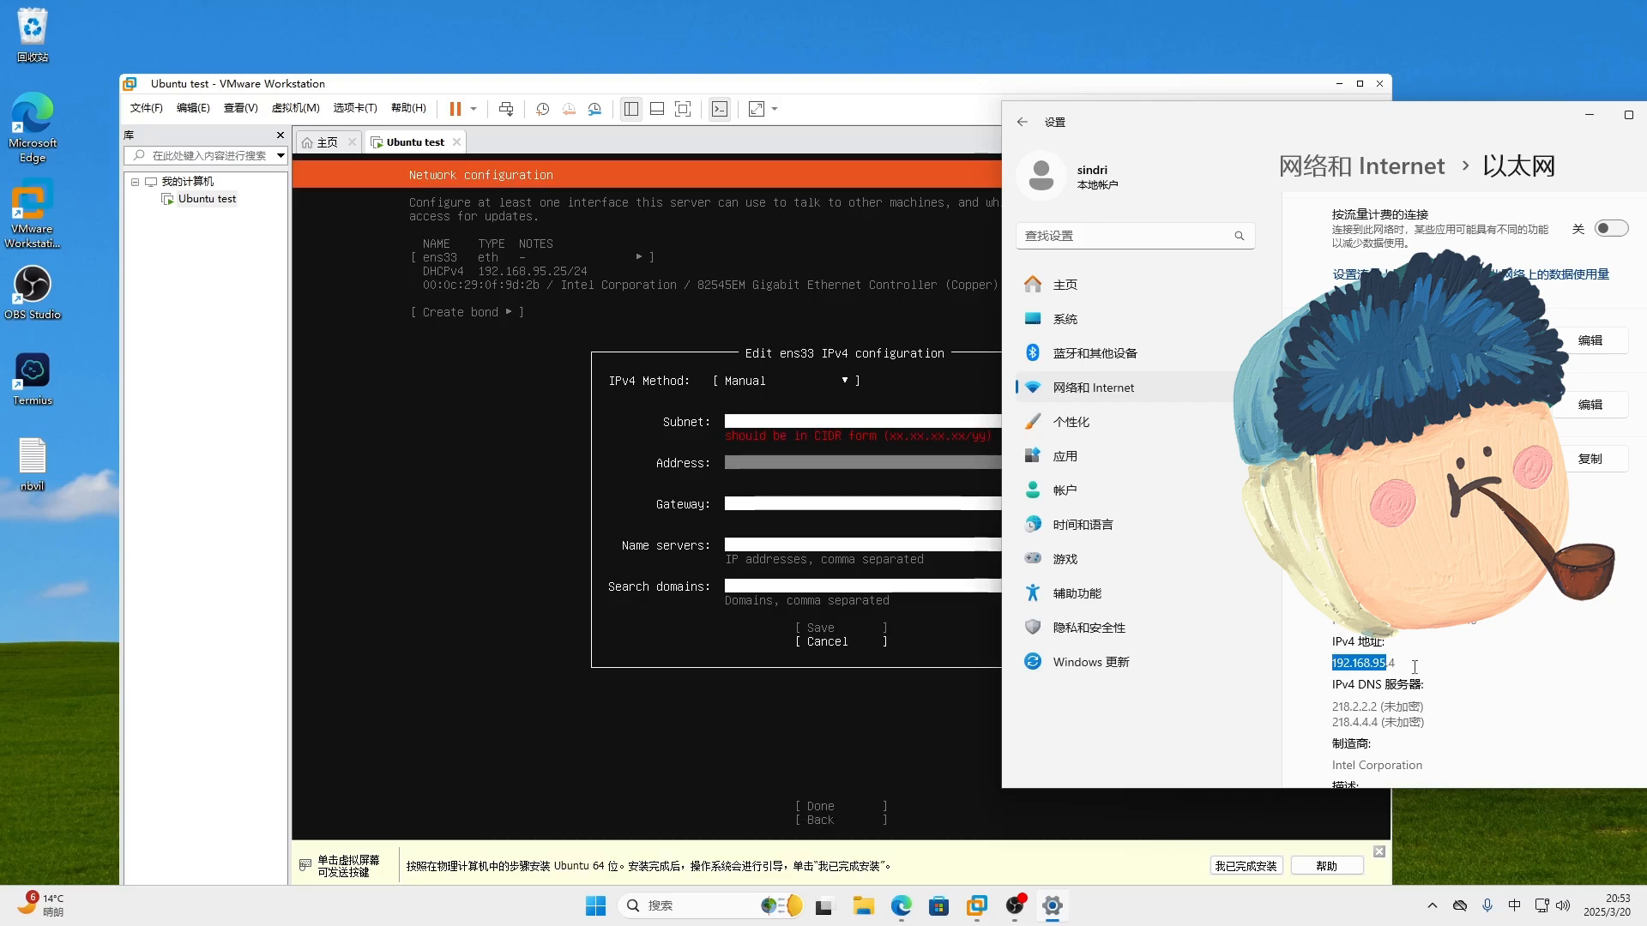
{"action": "left_click_drag", "start_coordinate": [1333, 706], "coordinate": [1427, 719]}
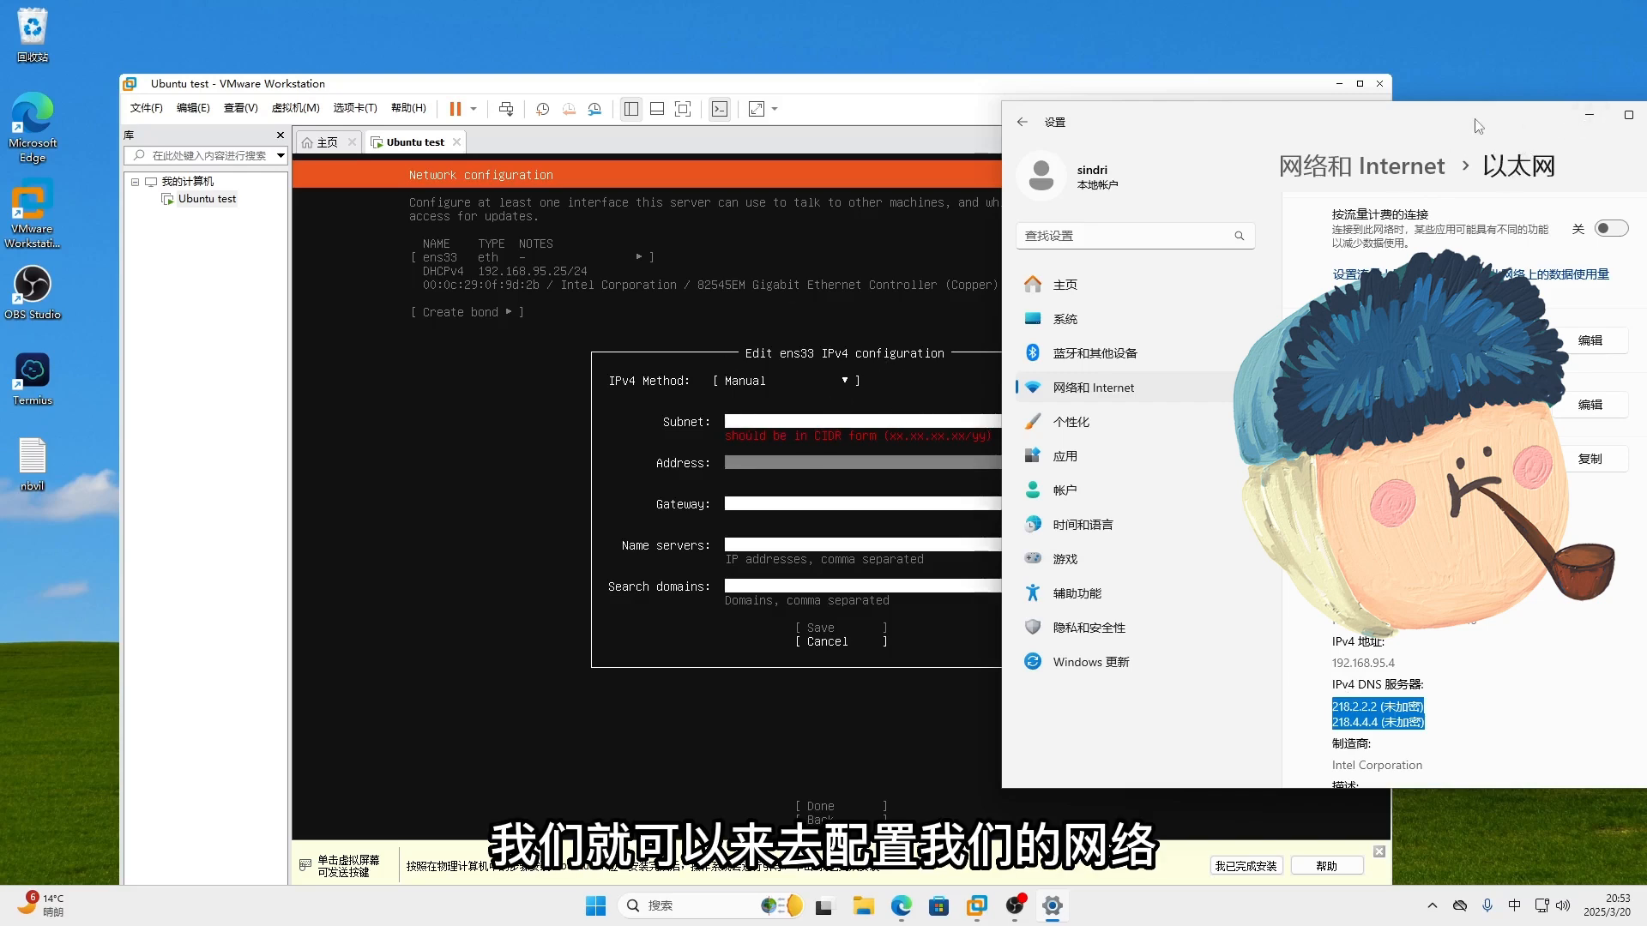
{"action": "left_click_drag", "start_coordinate": [1474, 122], "coordinate": [1401, 122]}
{"action": "left_click", "coordinate": [1516, 117]}
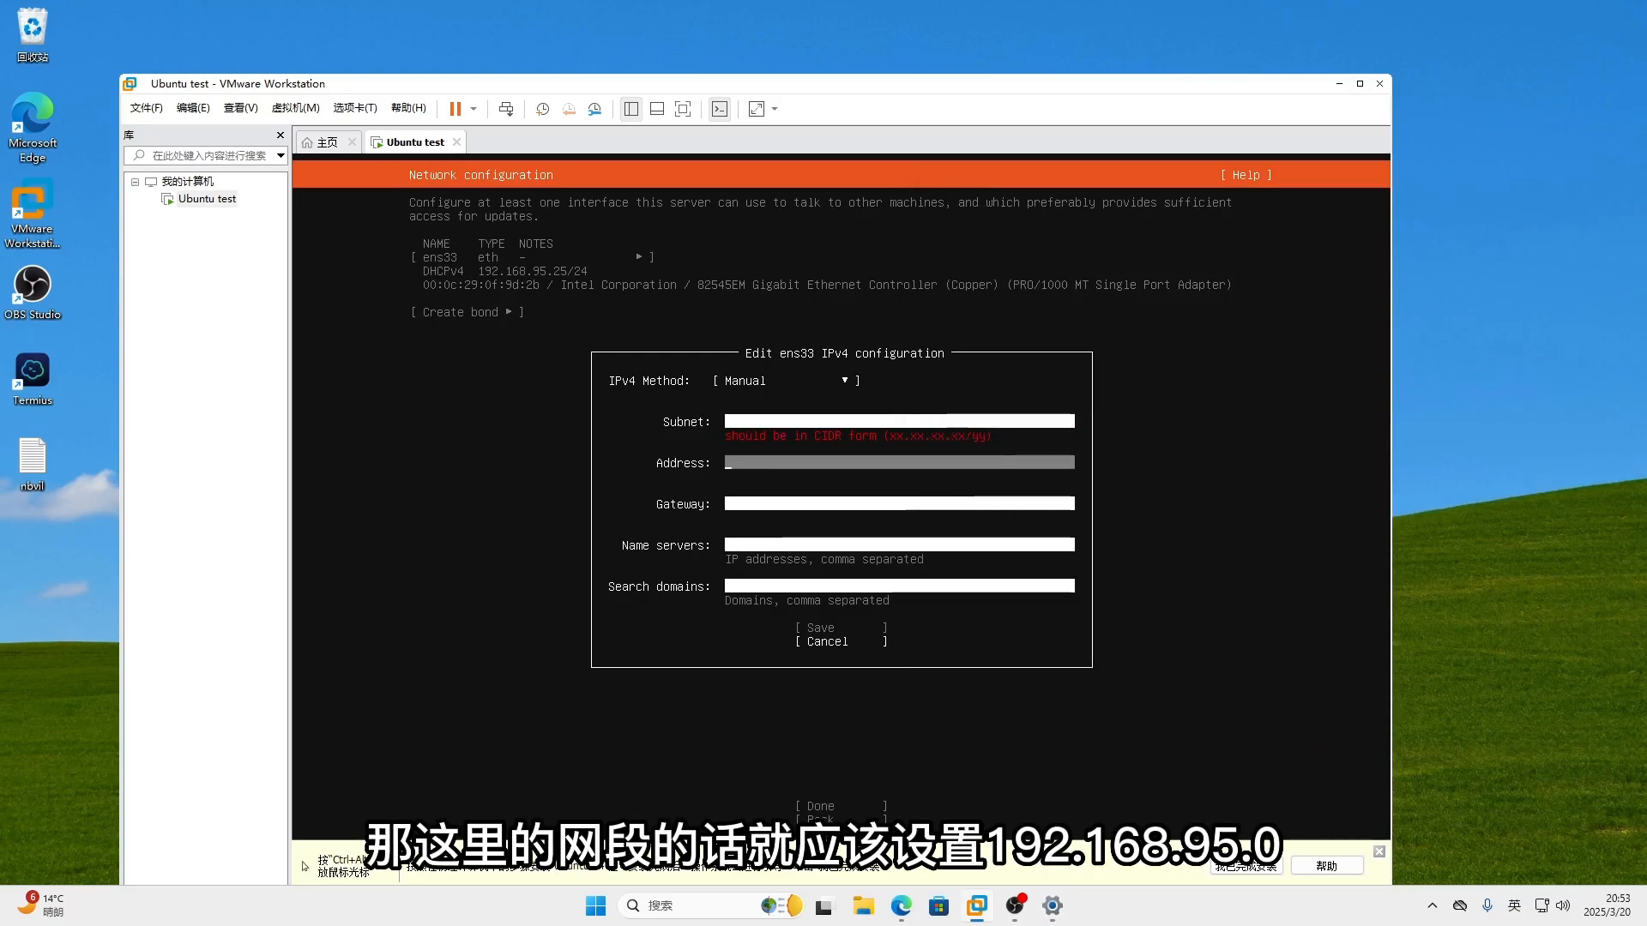
- Enter the subnet 192.168.95.0/24 in ens33's manual IPv4 settings
{"action": "key", "text": "Up"}
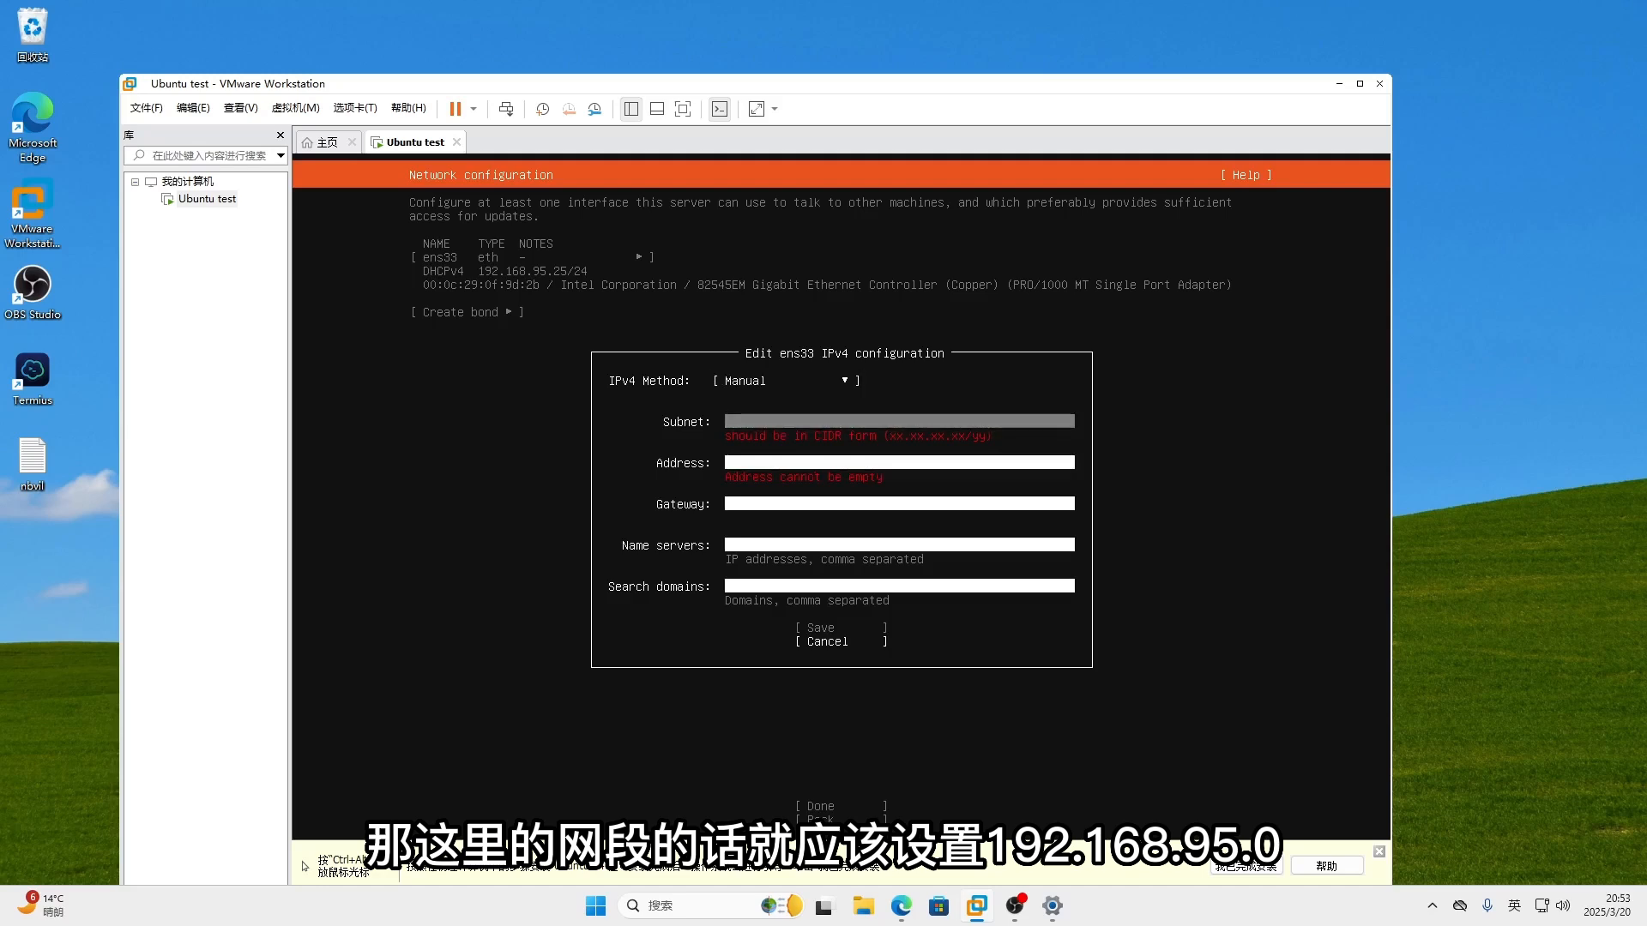
{"action": "key", "text": "Up"}
{"action": "key", "text": "Down"}
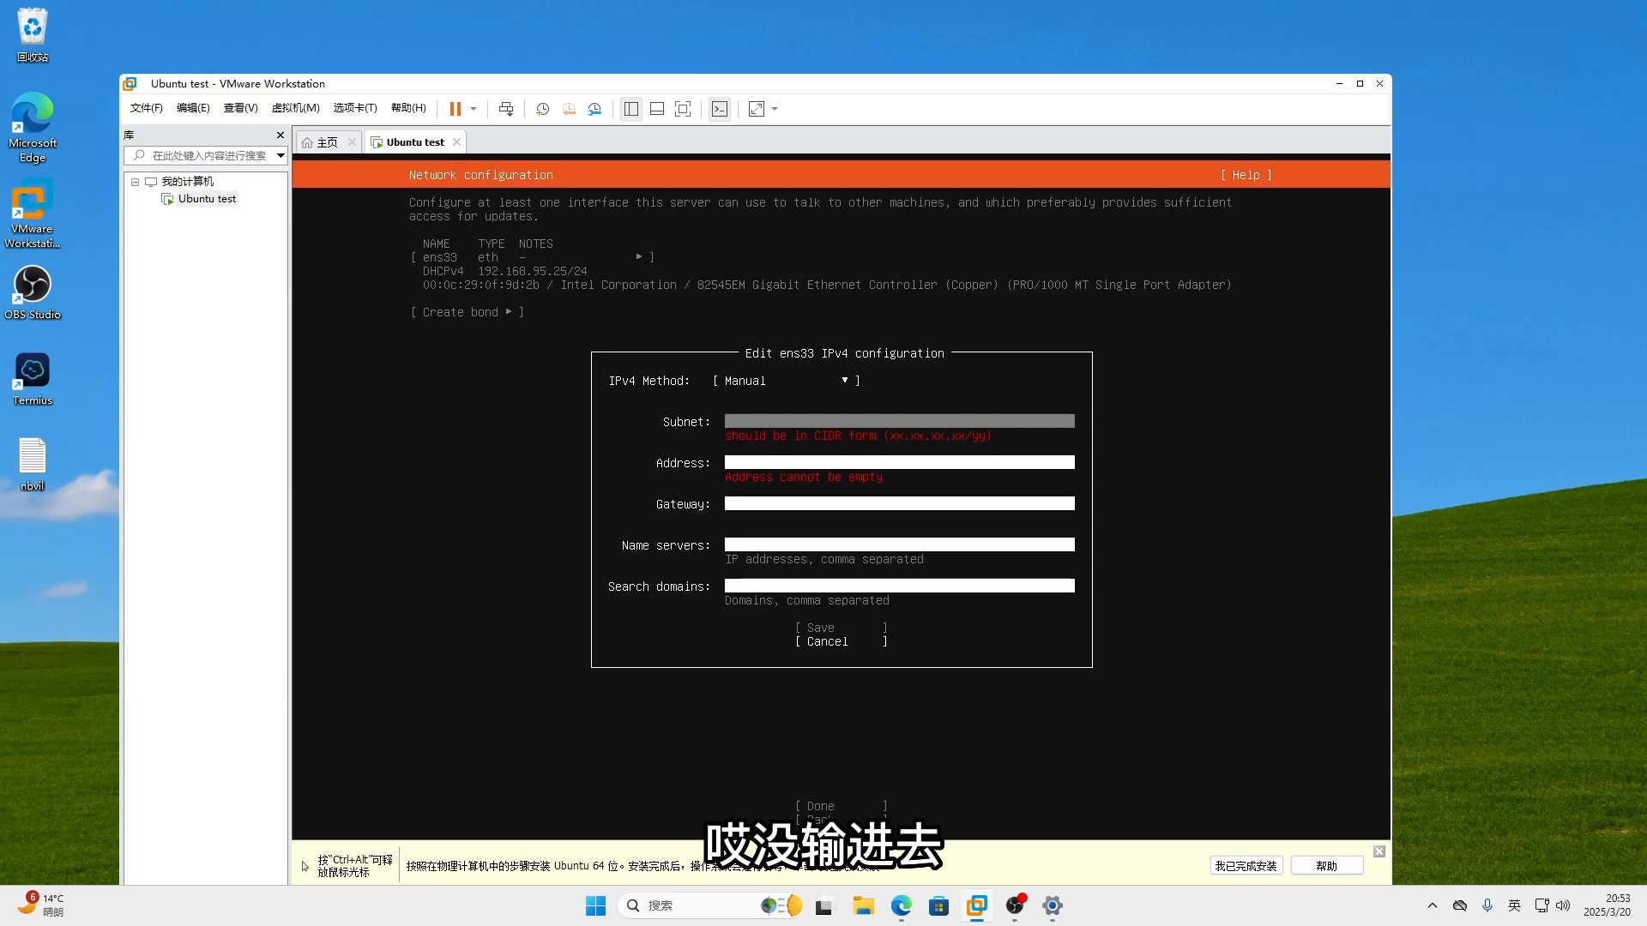
{"action": "type", "text": "1"}
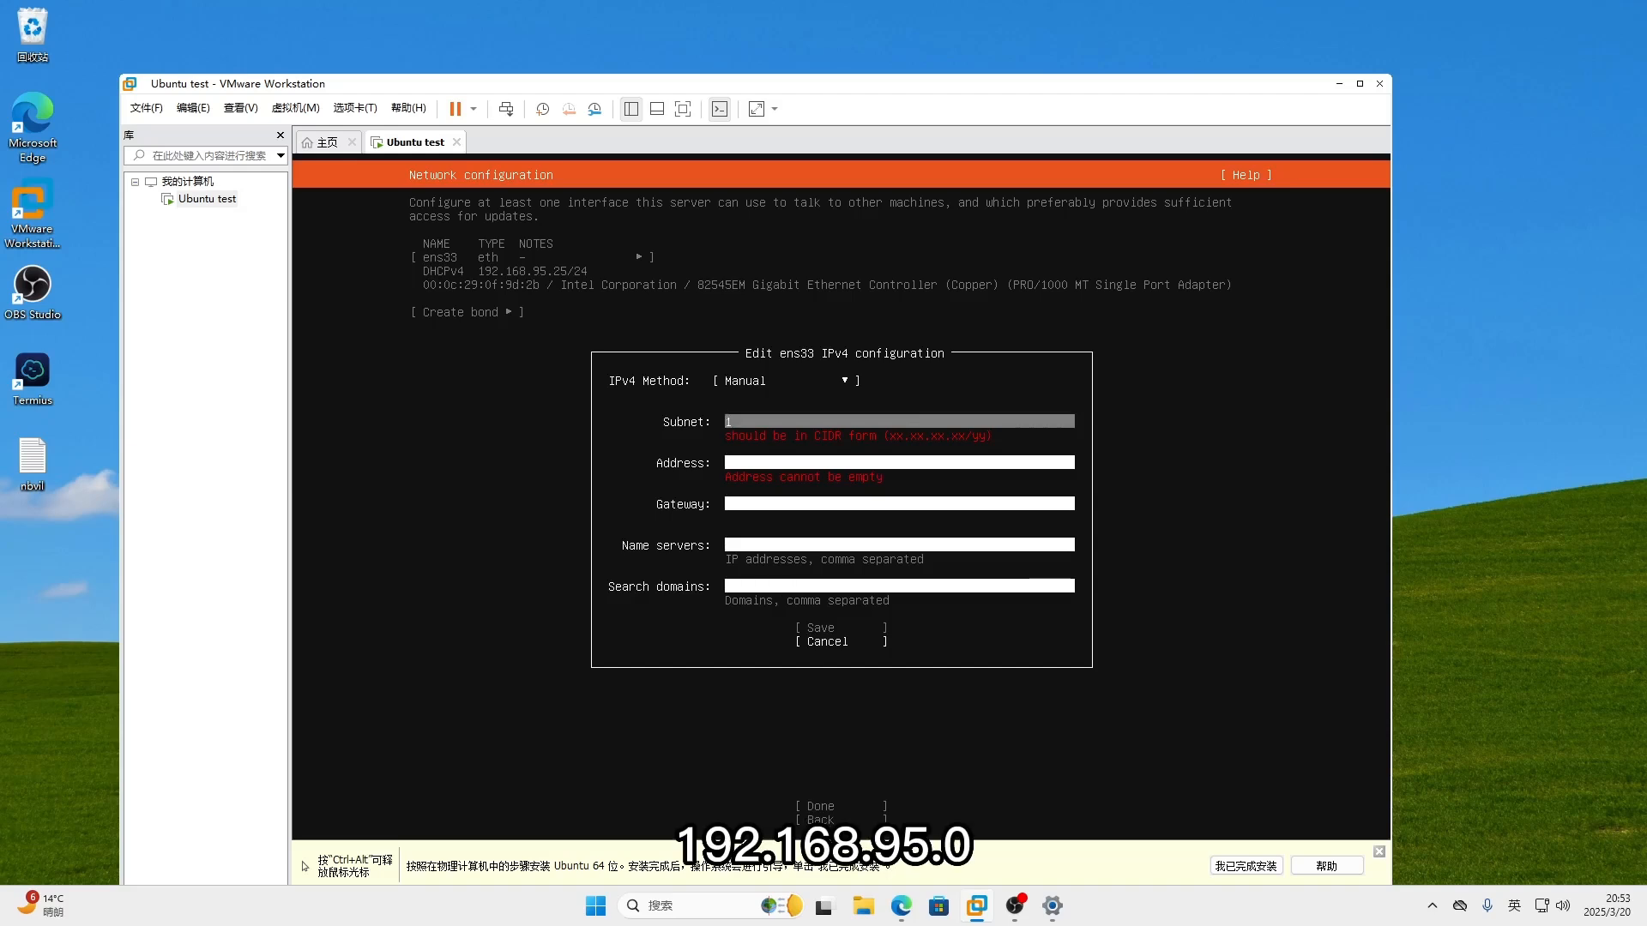
{"action": "type", "text": "92.168.95"}
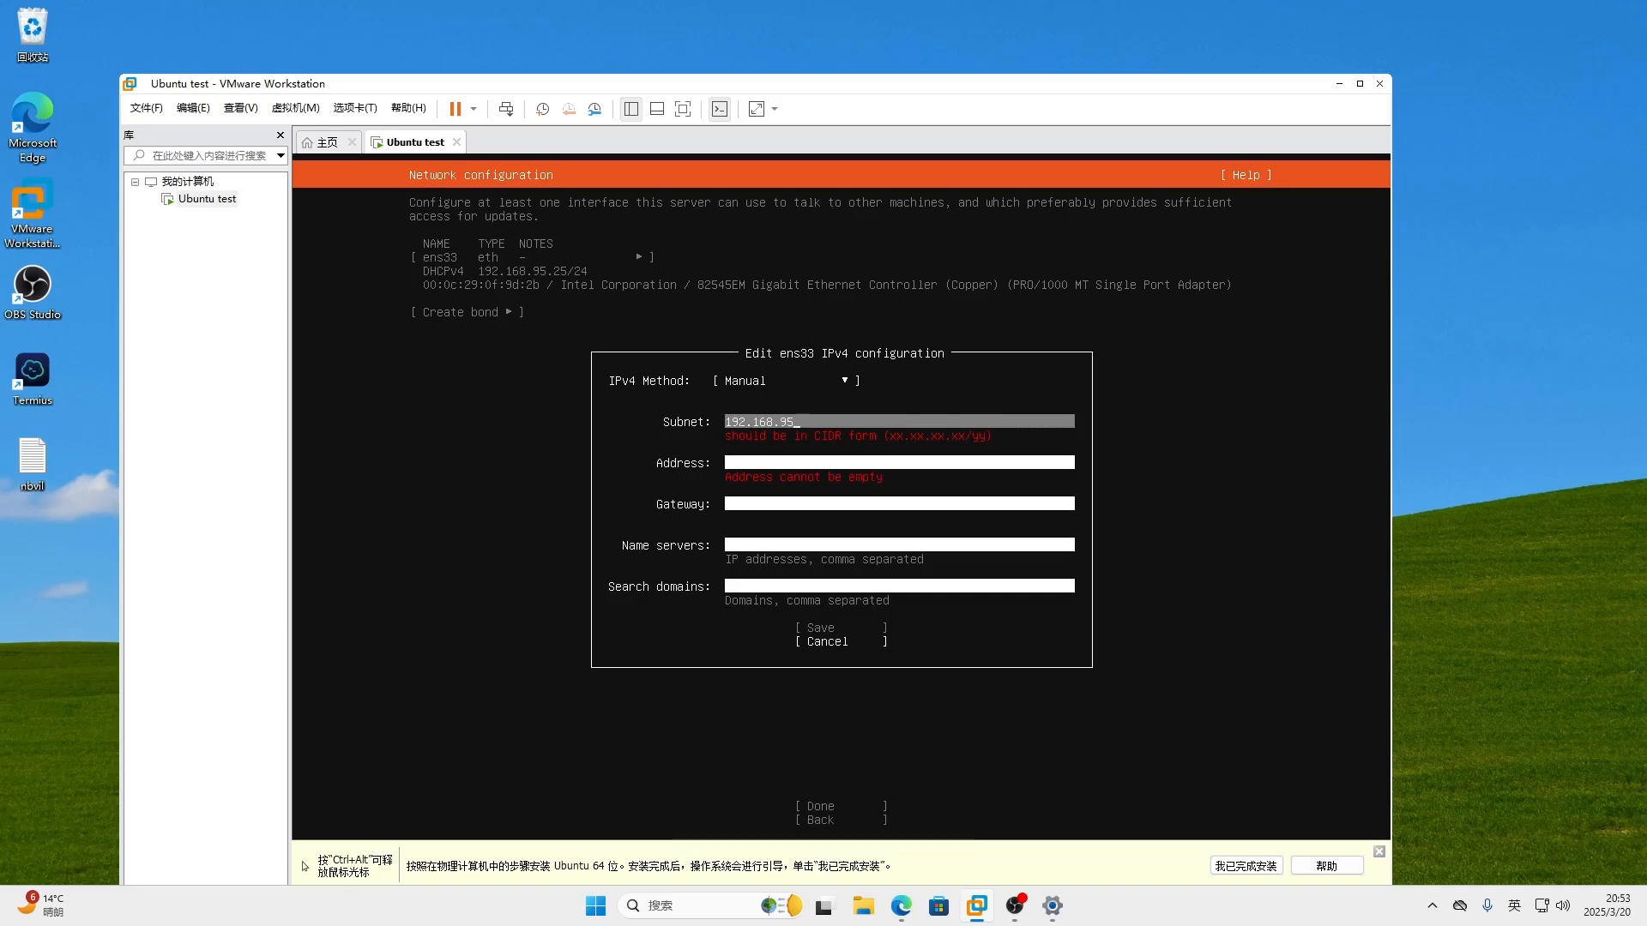
{"action": "type", "text": ".0/"}
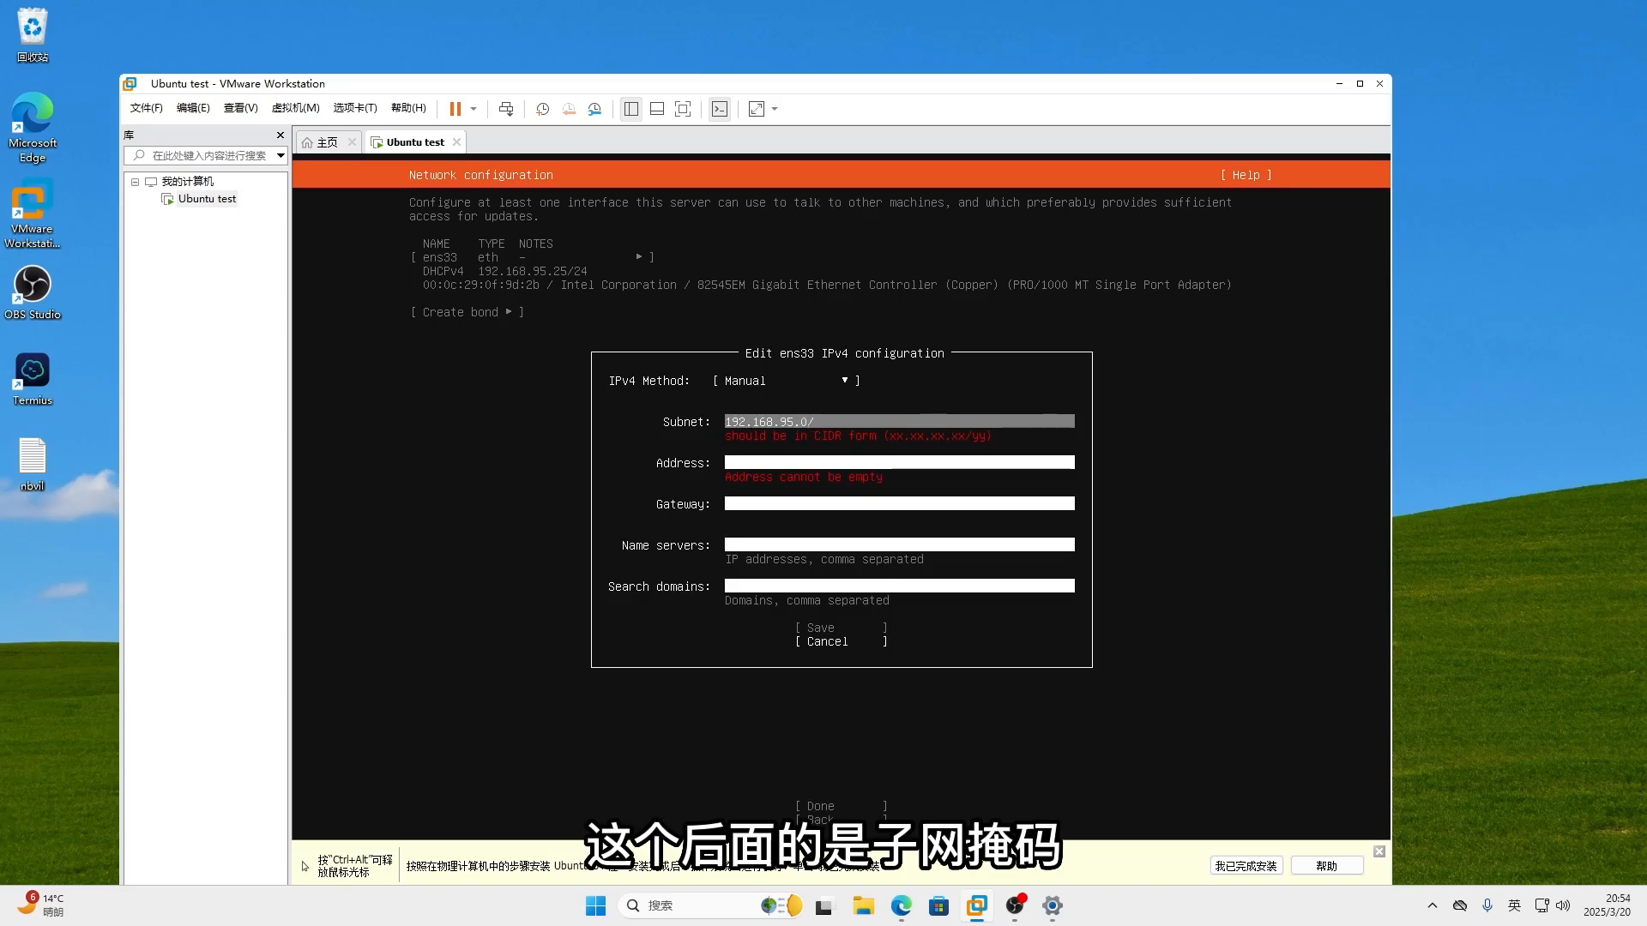
{"action": "type", "text": "24"}
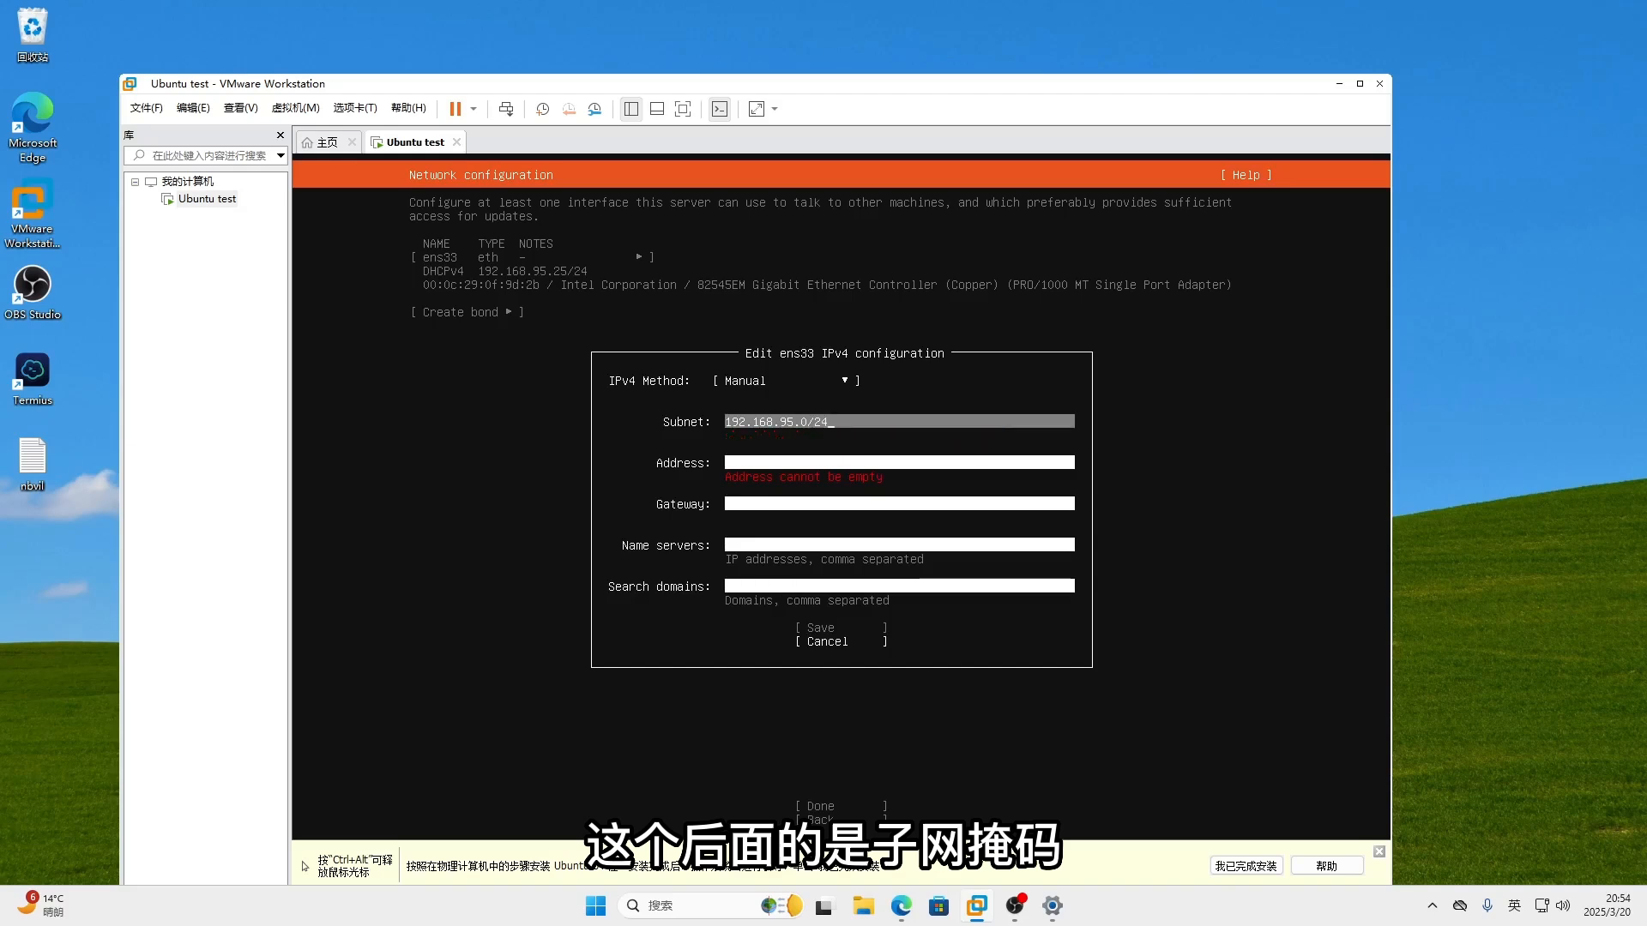
- Set address 192.168.95.222, gateway 192.168.95.1 and name server 218.2.2.2, then save
{"action": "key", "text": "Down"}
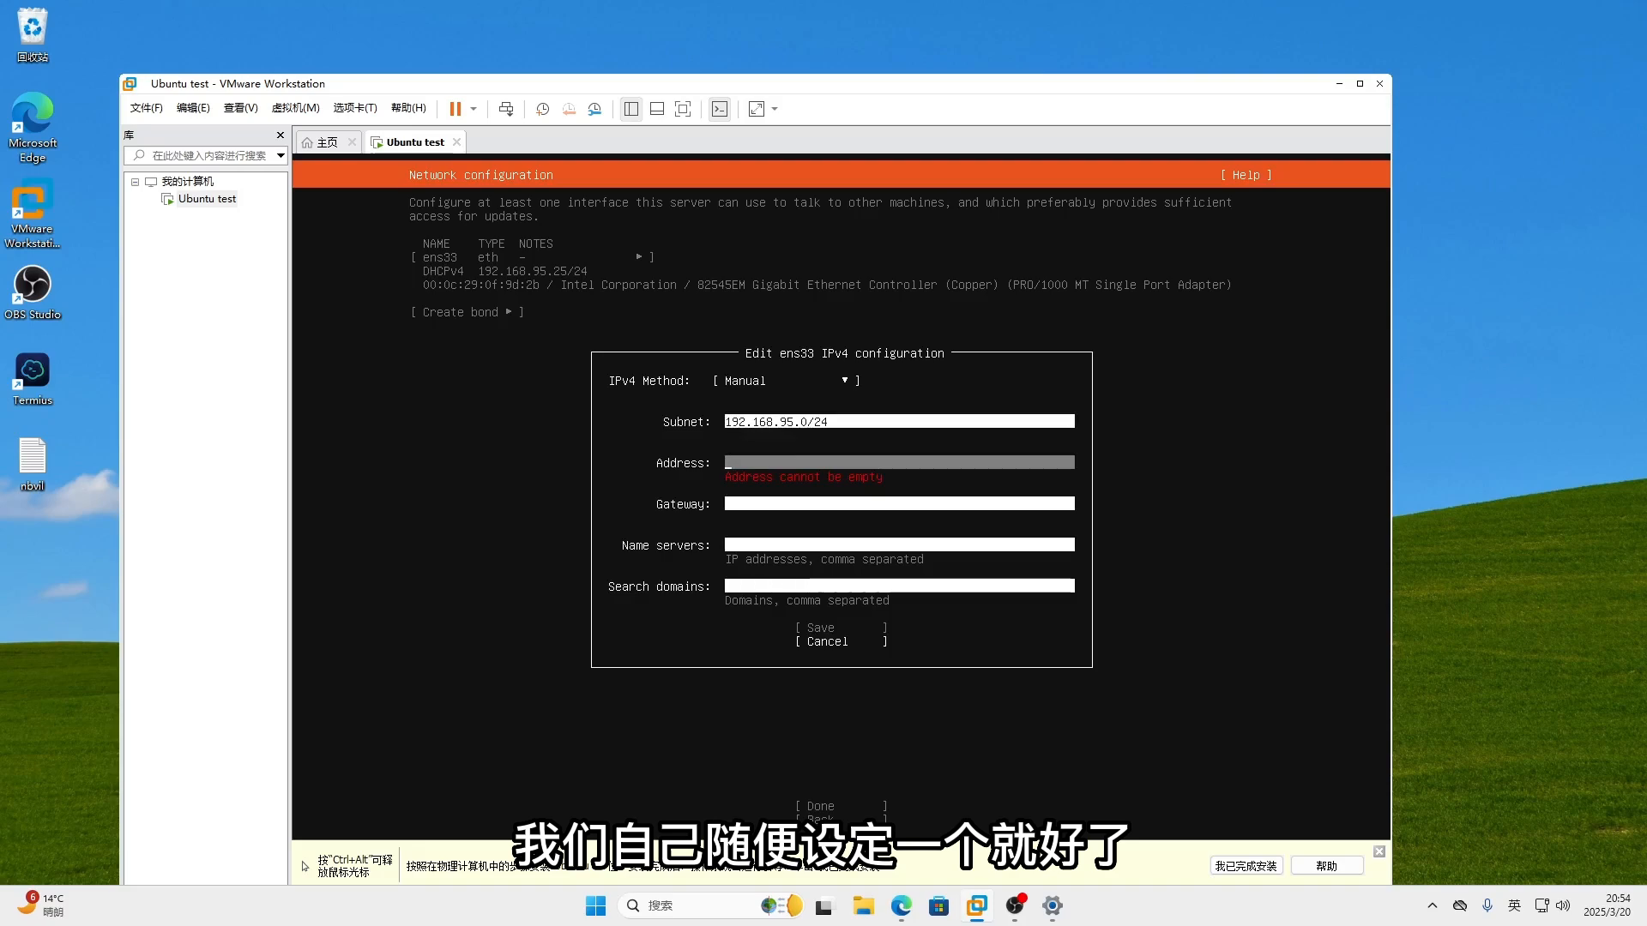
{"action": "type", "text": "192.16"}
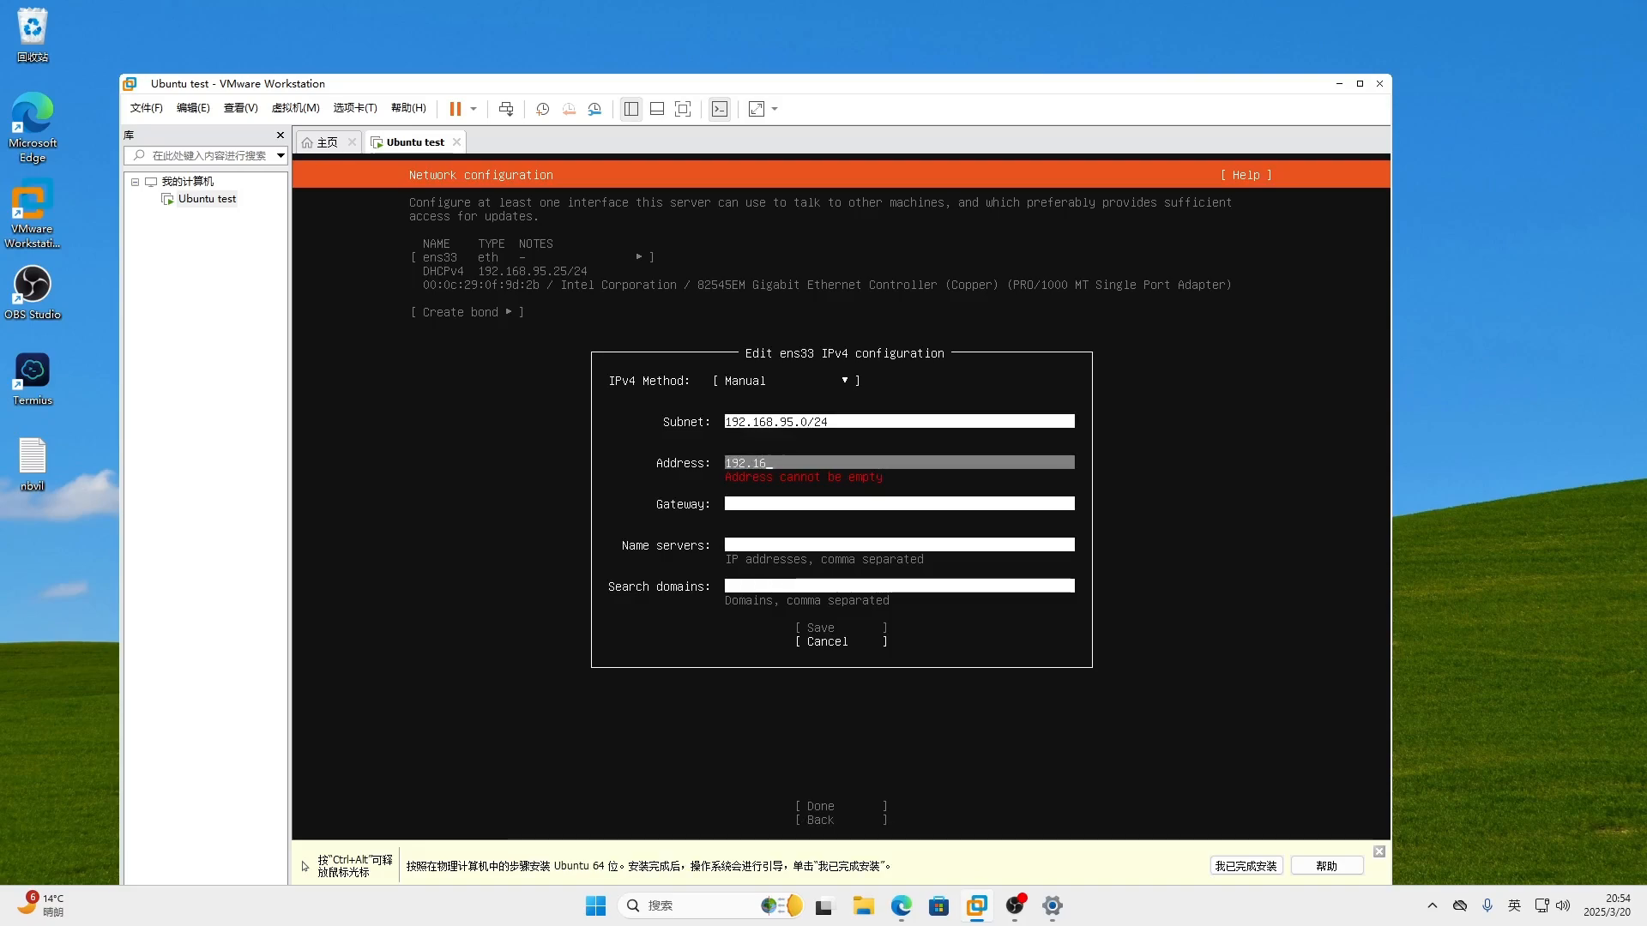
{"action": "type", "text": "8.95."}
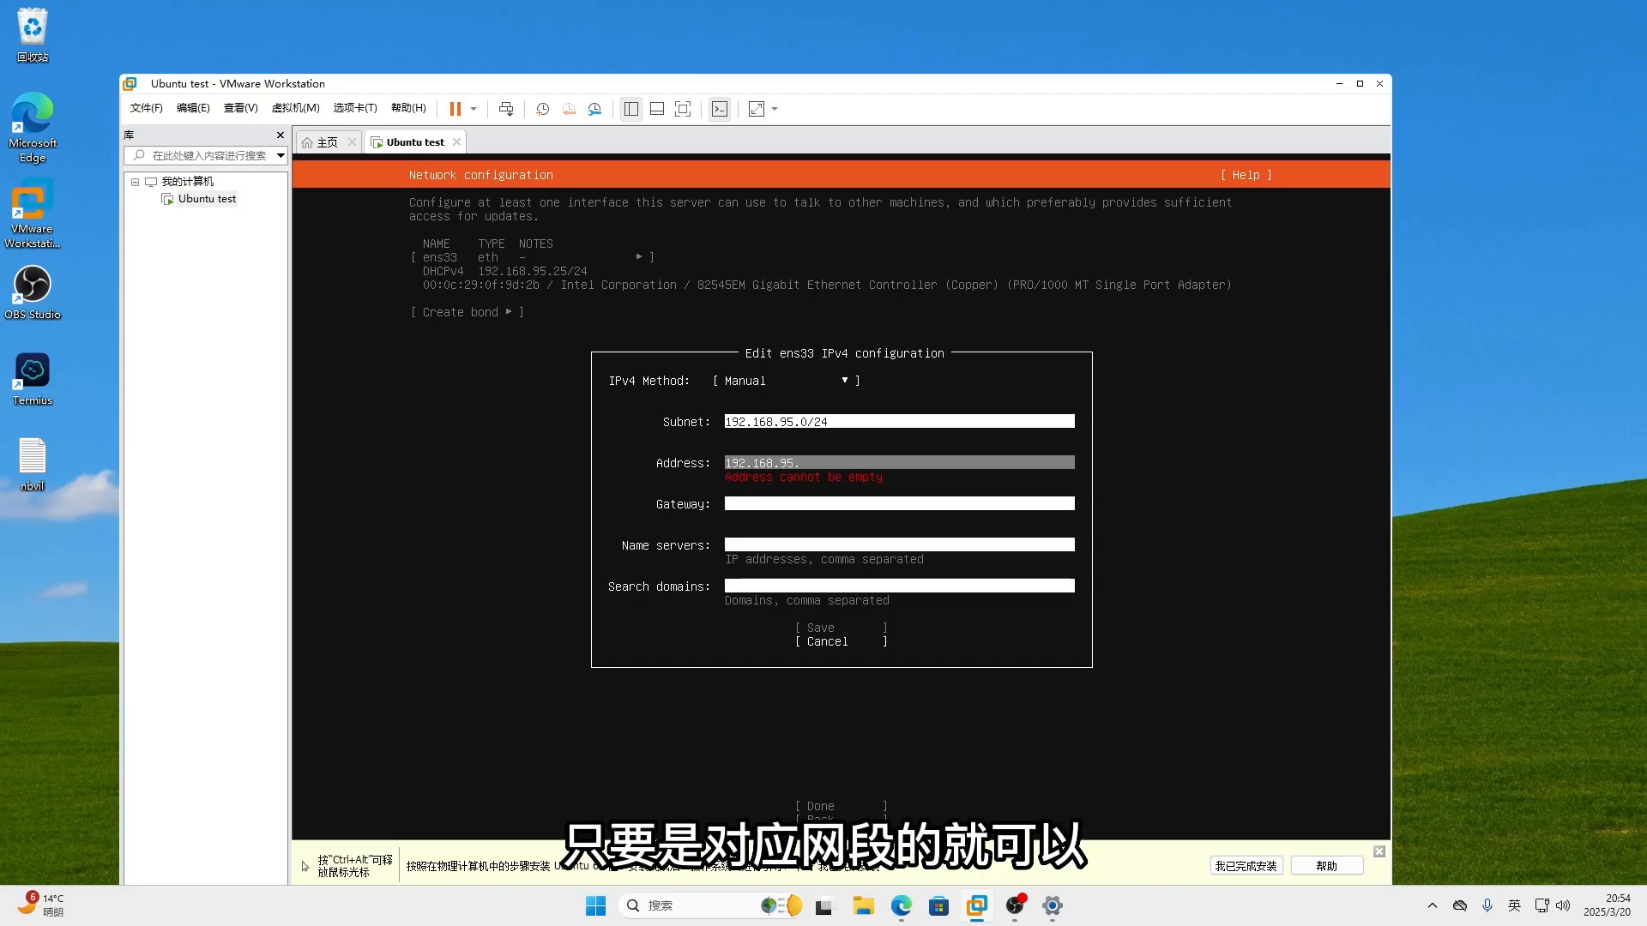
{"action": "type", "text": "22"}
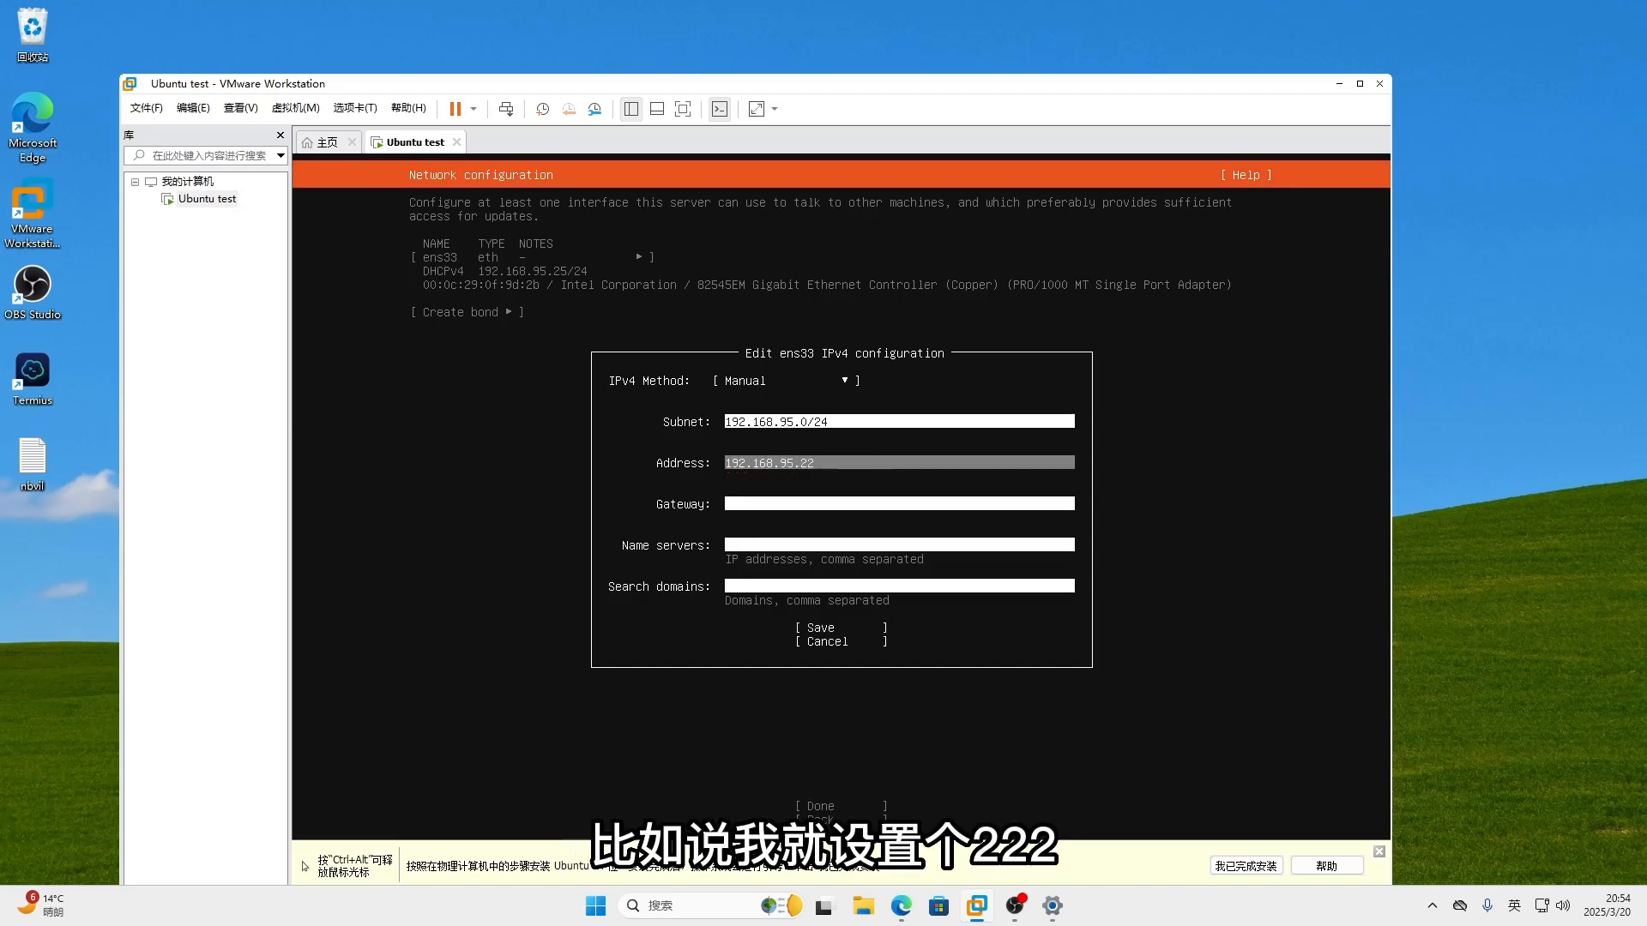
{"action": "type", "text": "2"}
{"action": "key", "text": "Tab"}
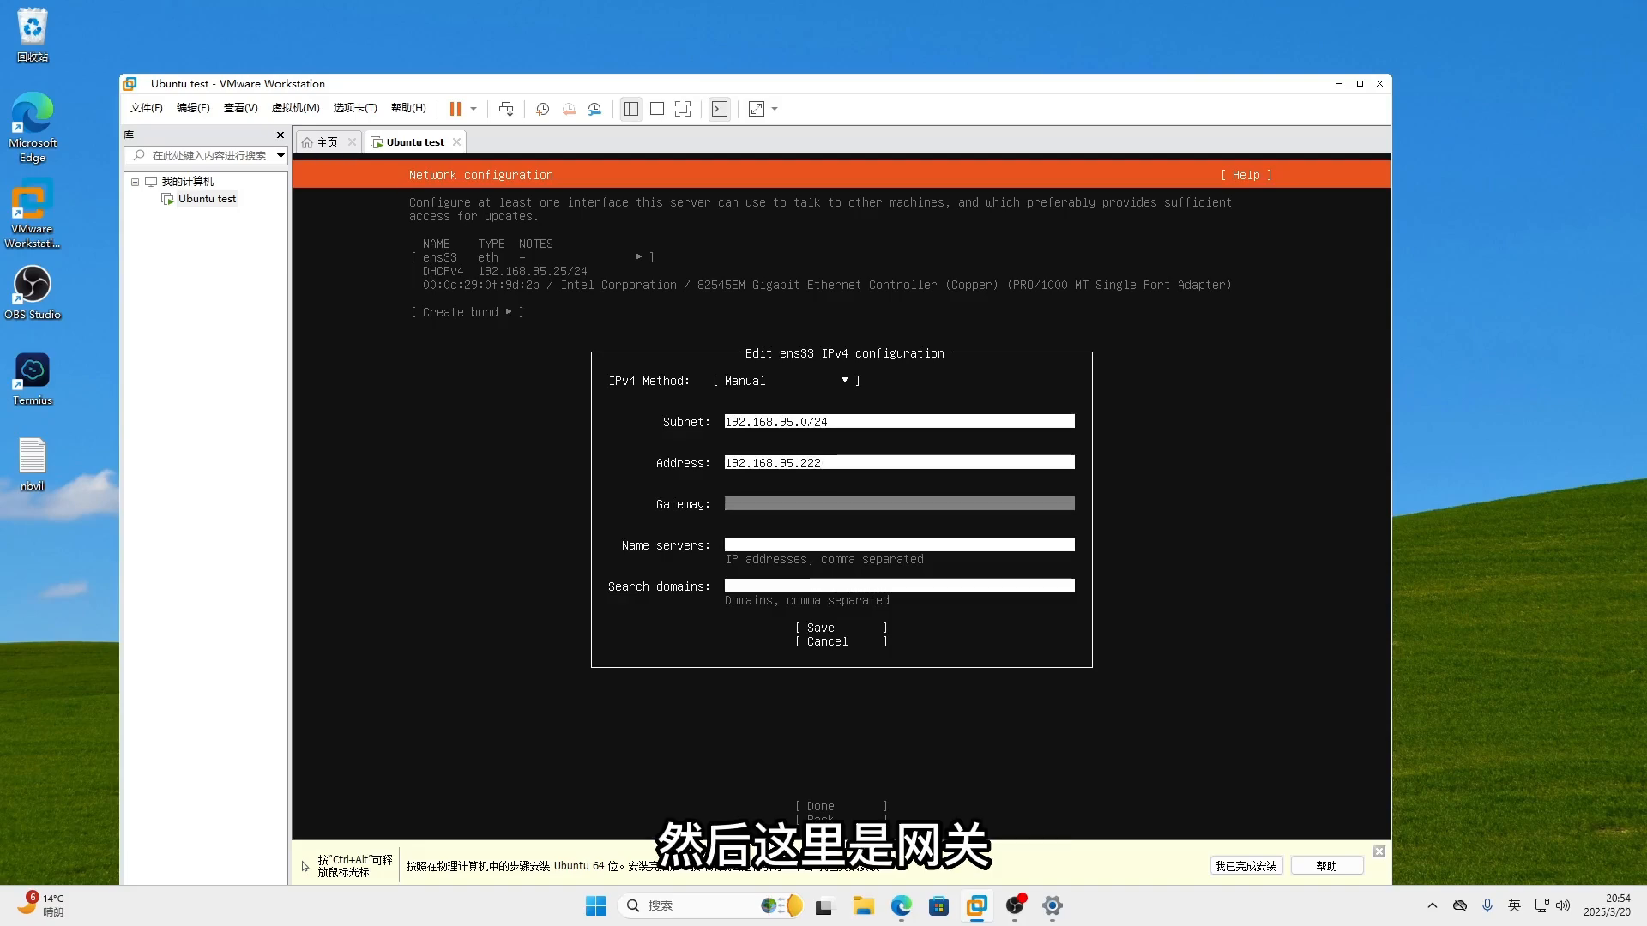
{"action": "type", "text": "192.16"}
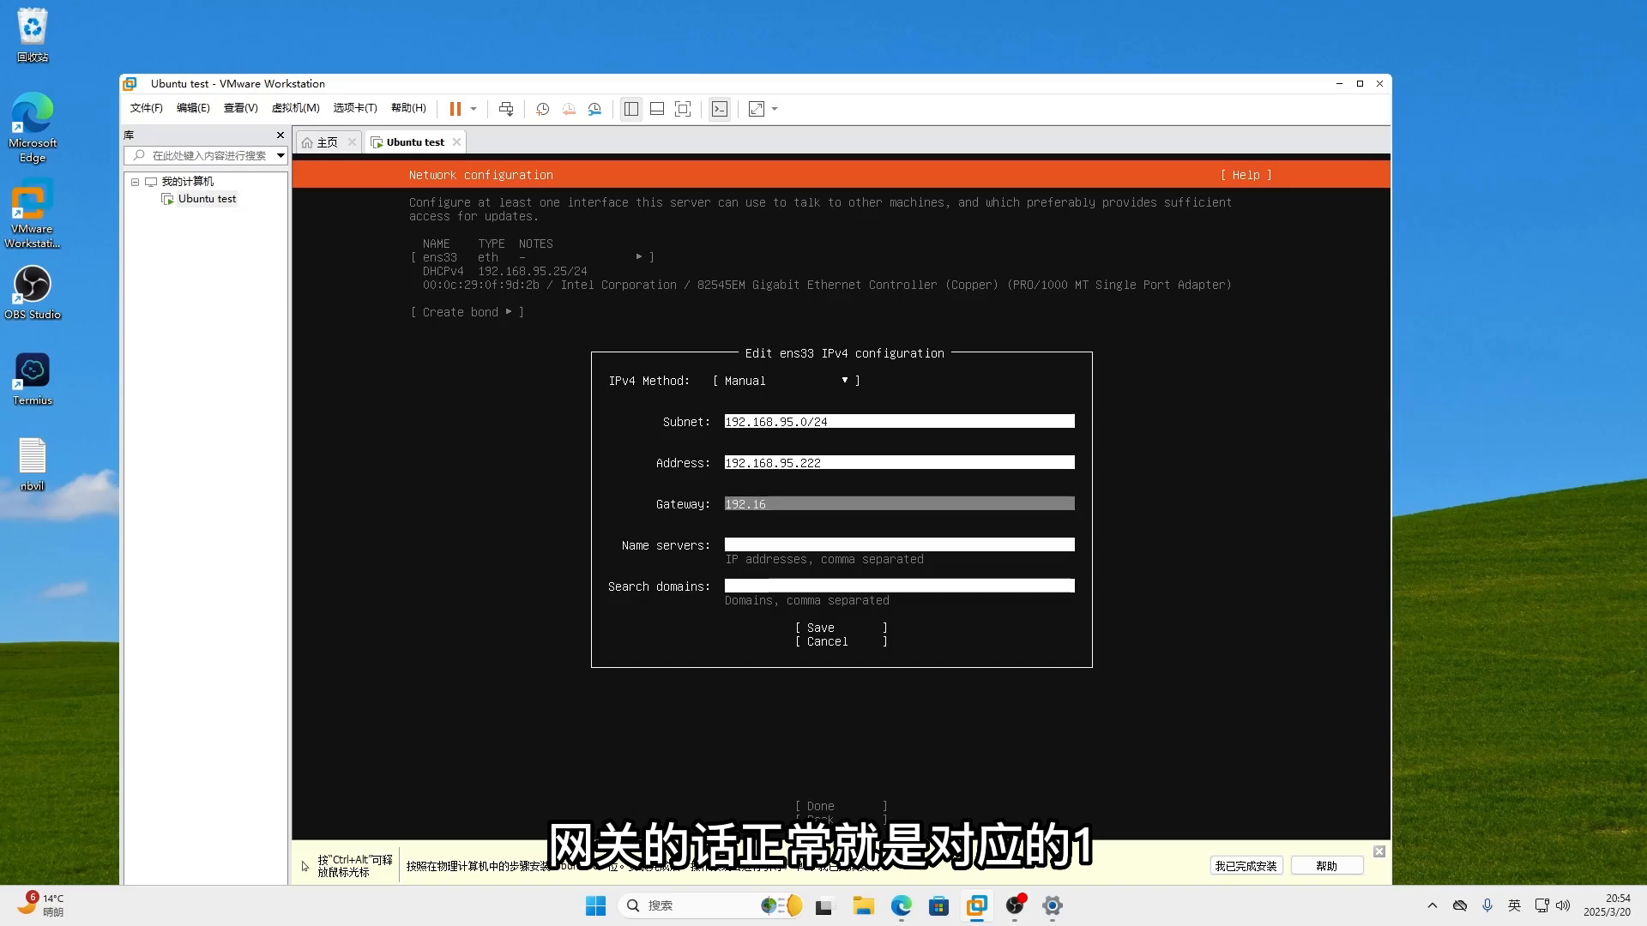
{"action": "type", "text": "8.95.1"}
{"action": "key", "text": "Tab"}
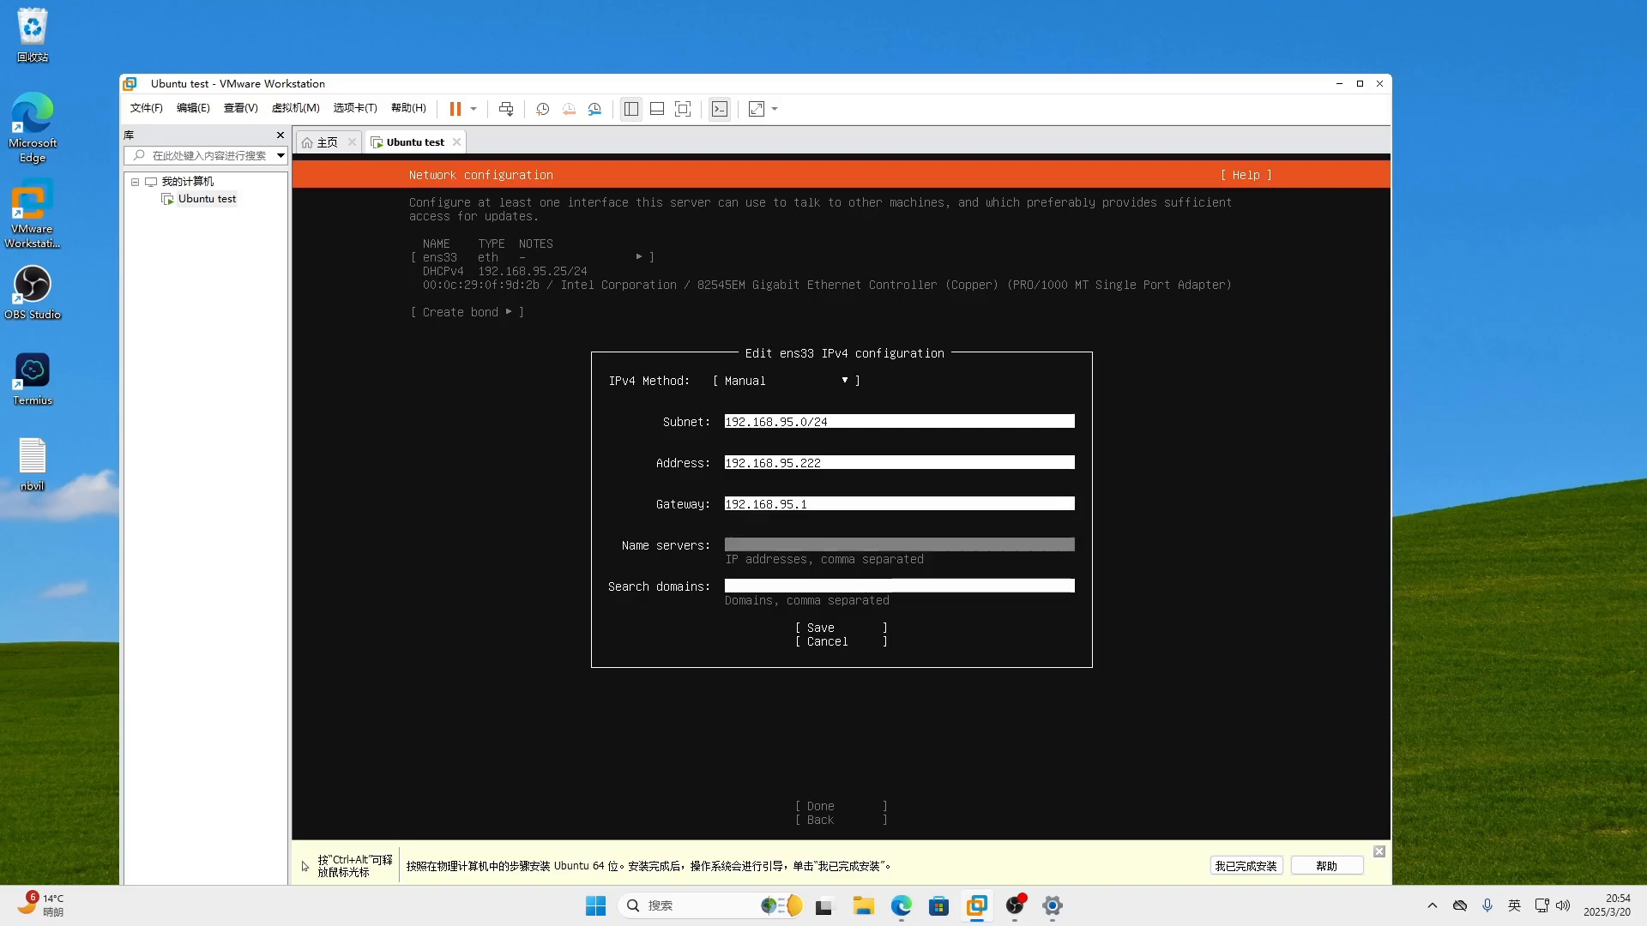
{"action": "type", "text": "21"}
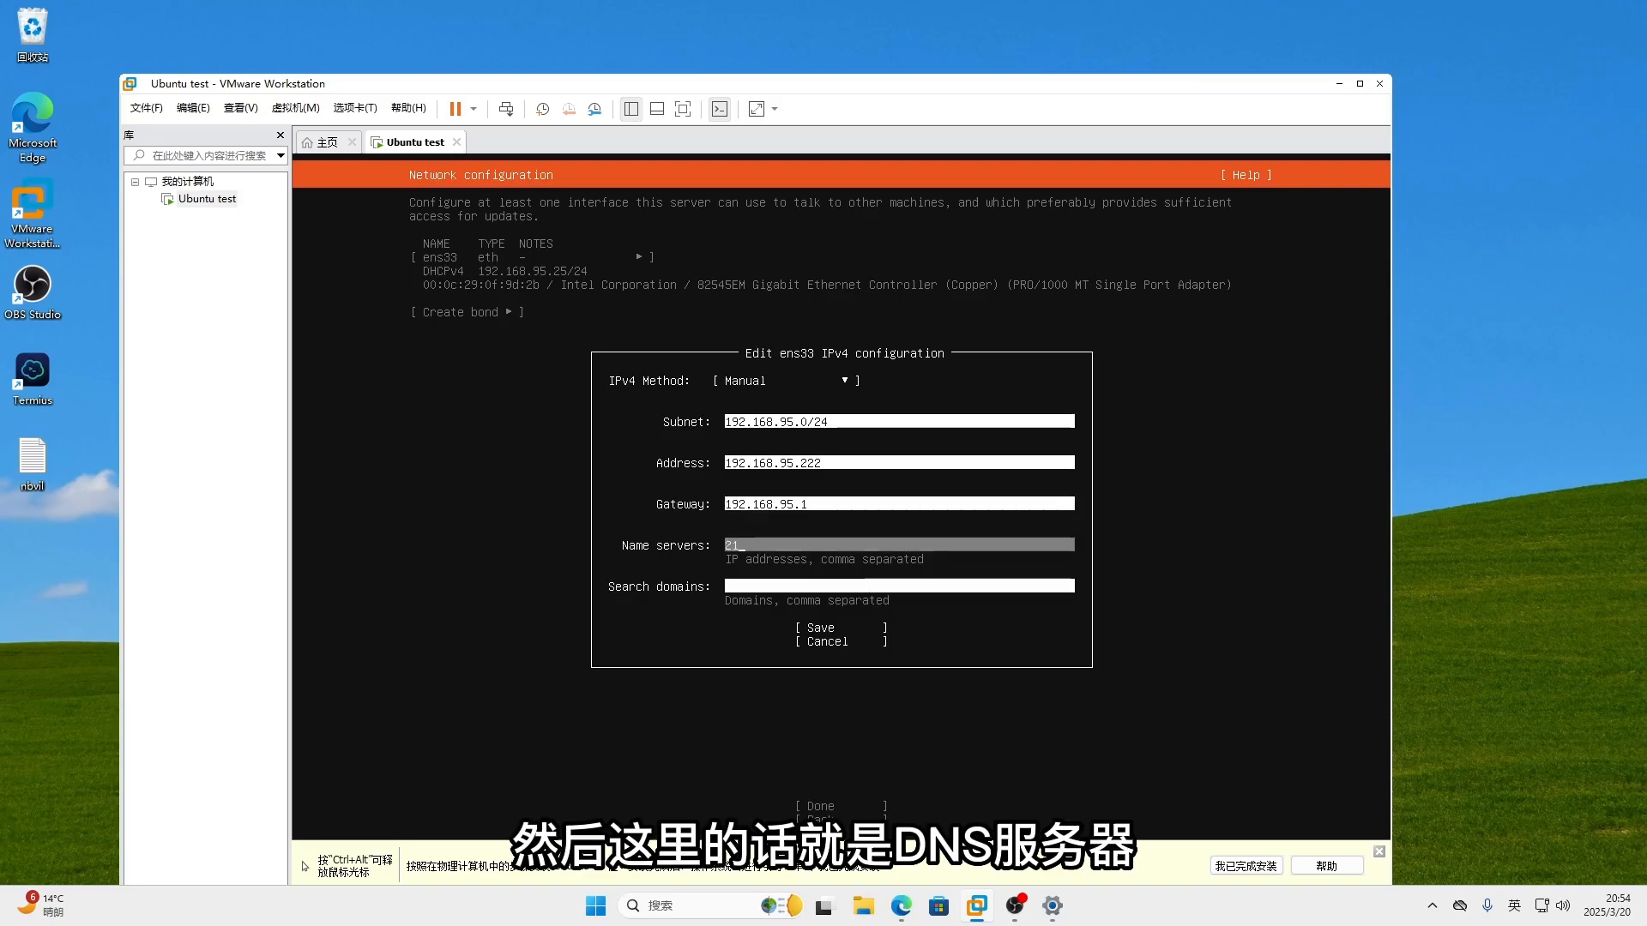
{"action": "type", "text": "8."}
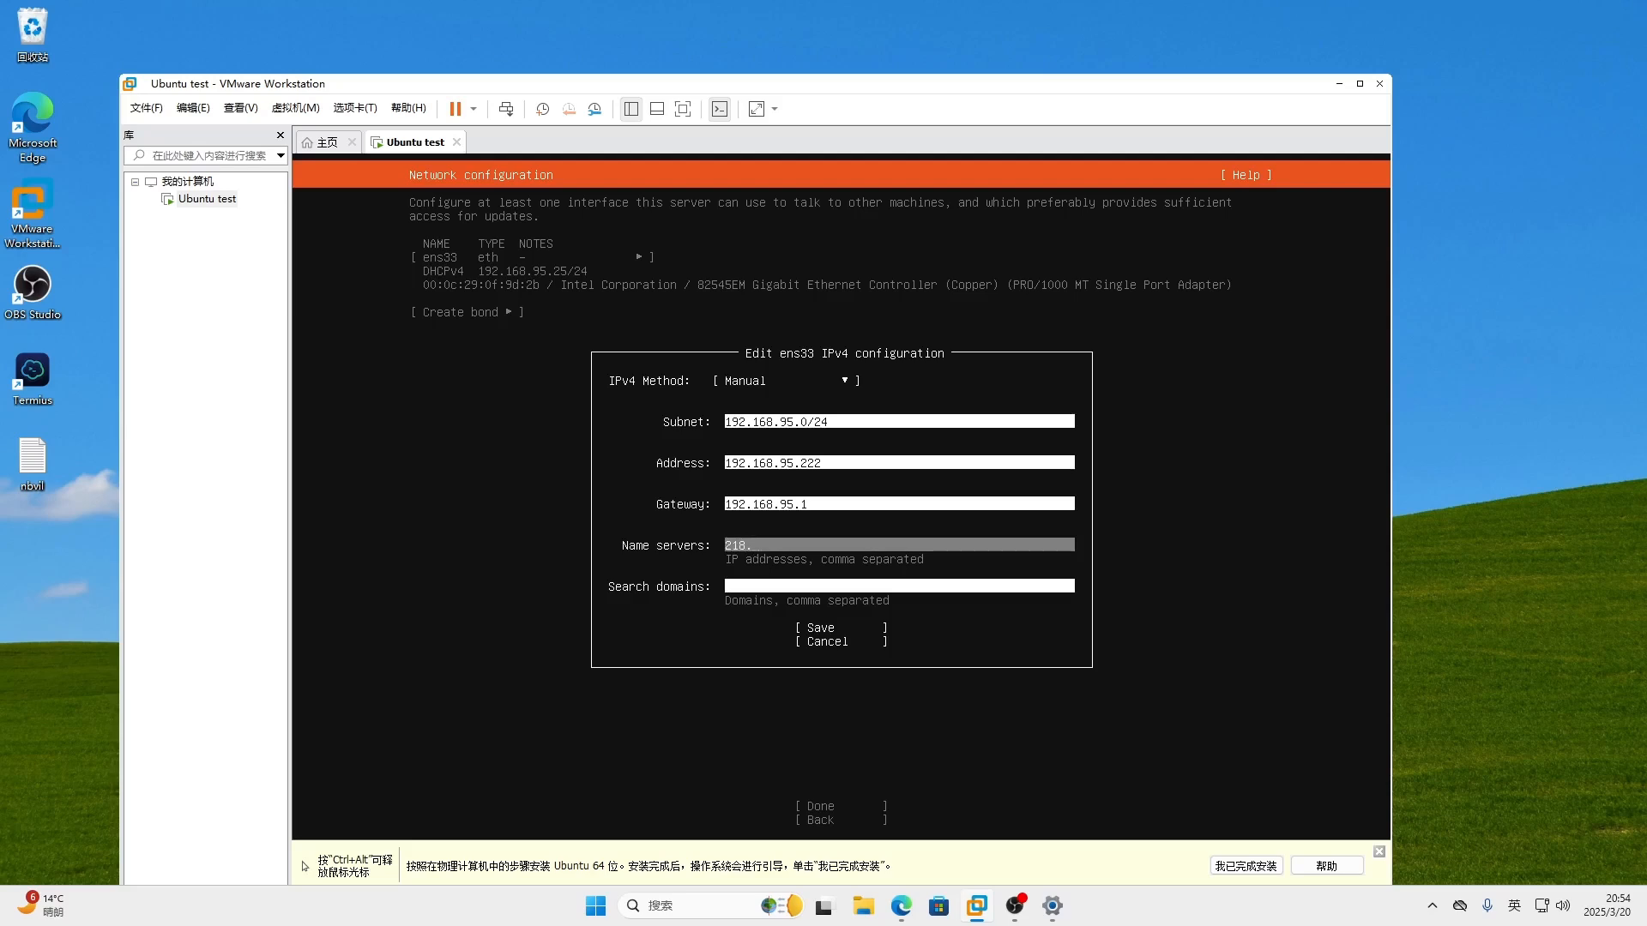
{"action": "type", "text": "2.2.2"}
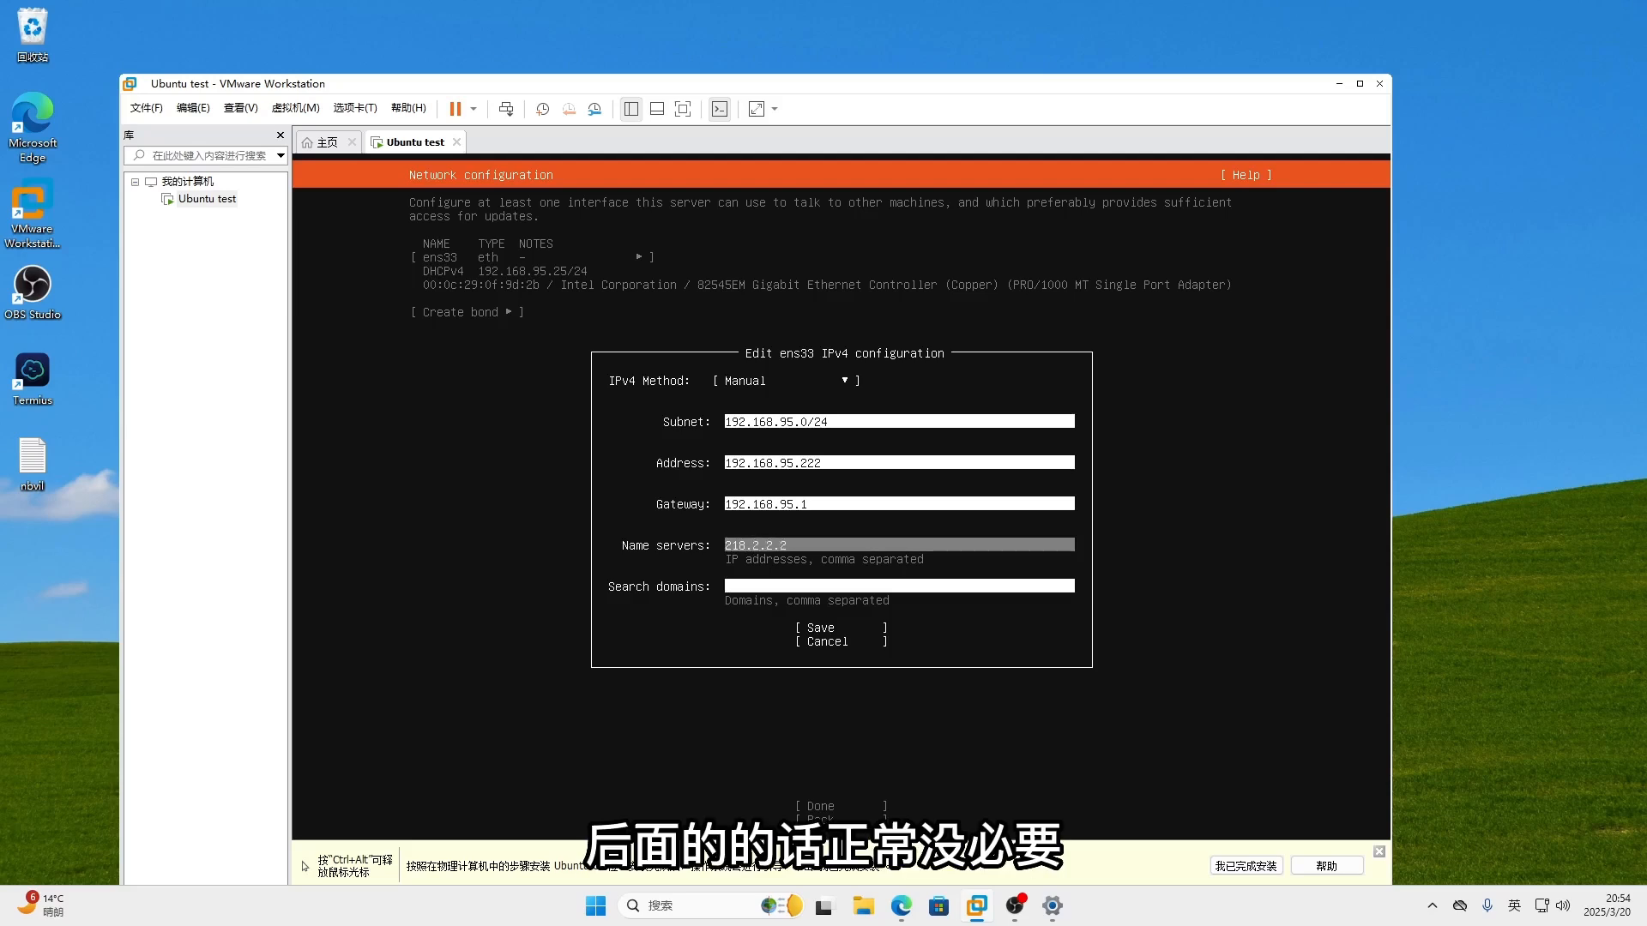
{"action": "key", "text": "Tab"}
{"action": "key", "text": "Tab"}
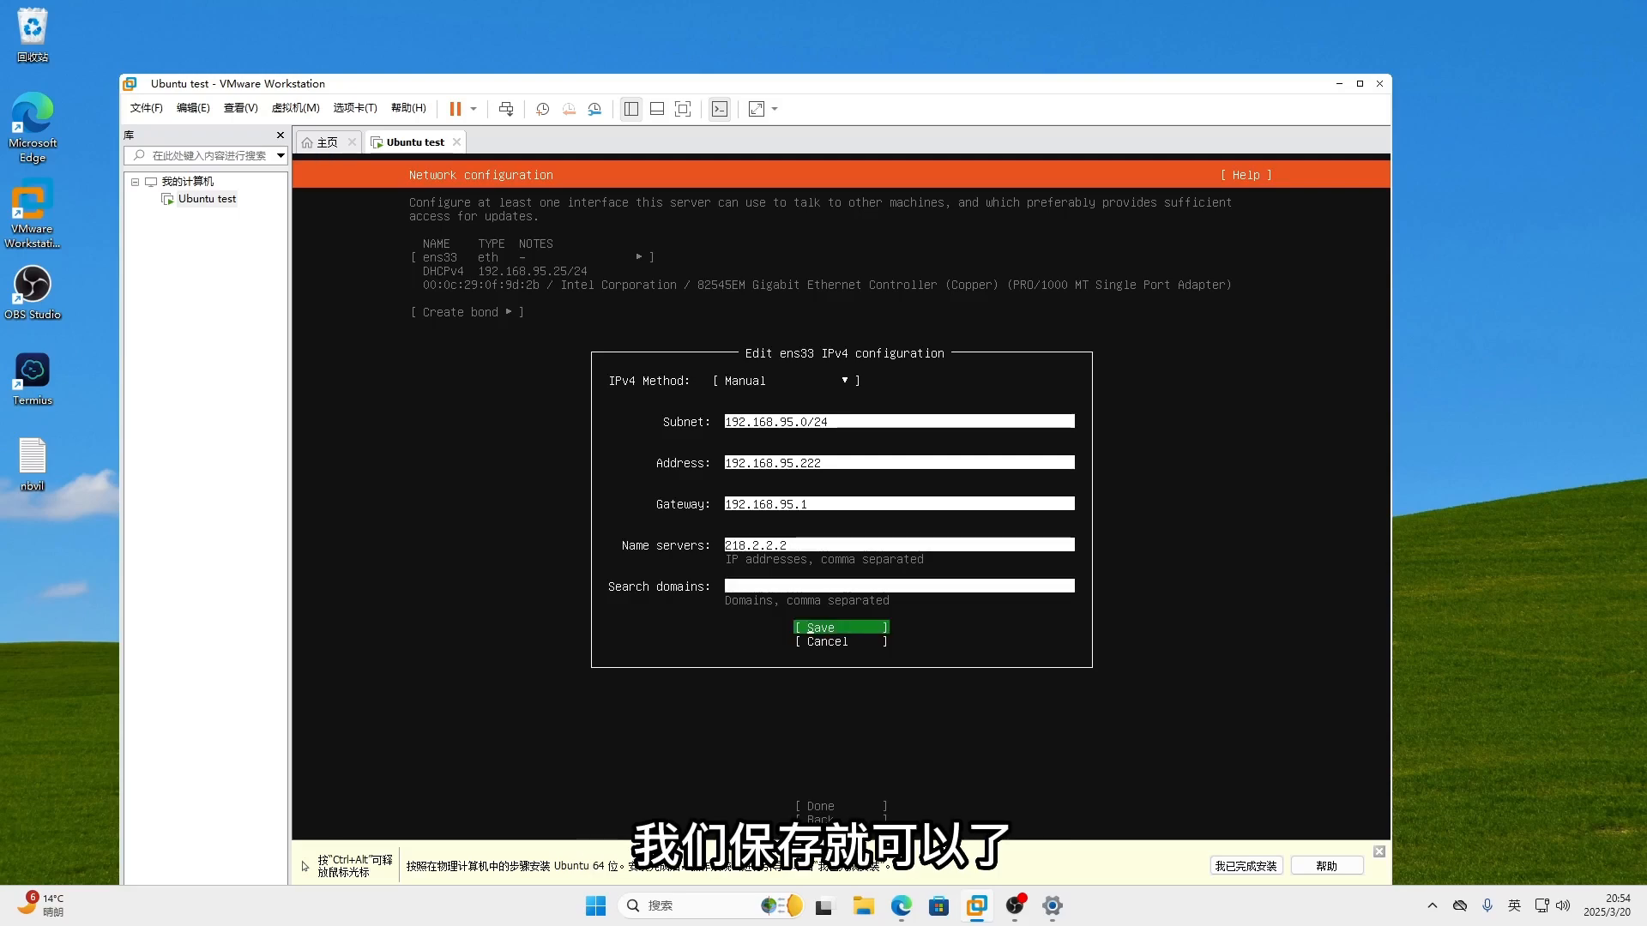
{"action": "key", "text": "Return"}
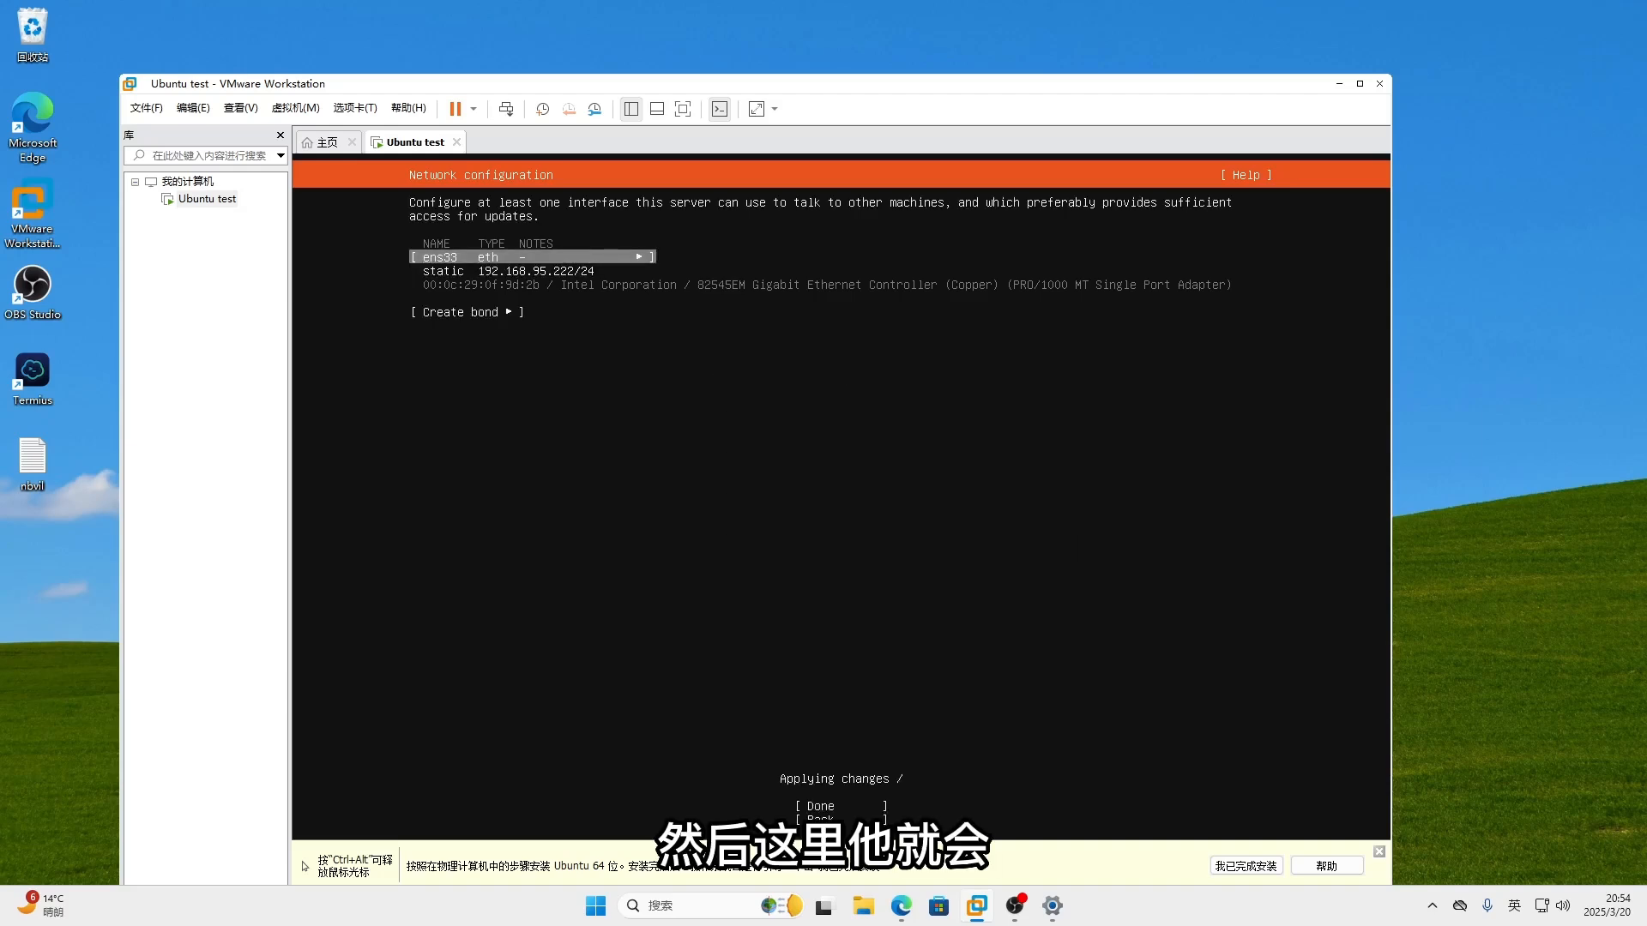
- Accept the static network configuration with Done to reach proxy setup
{"action": "key", "text": "Up"}
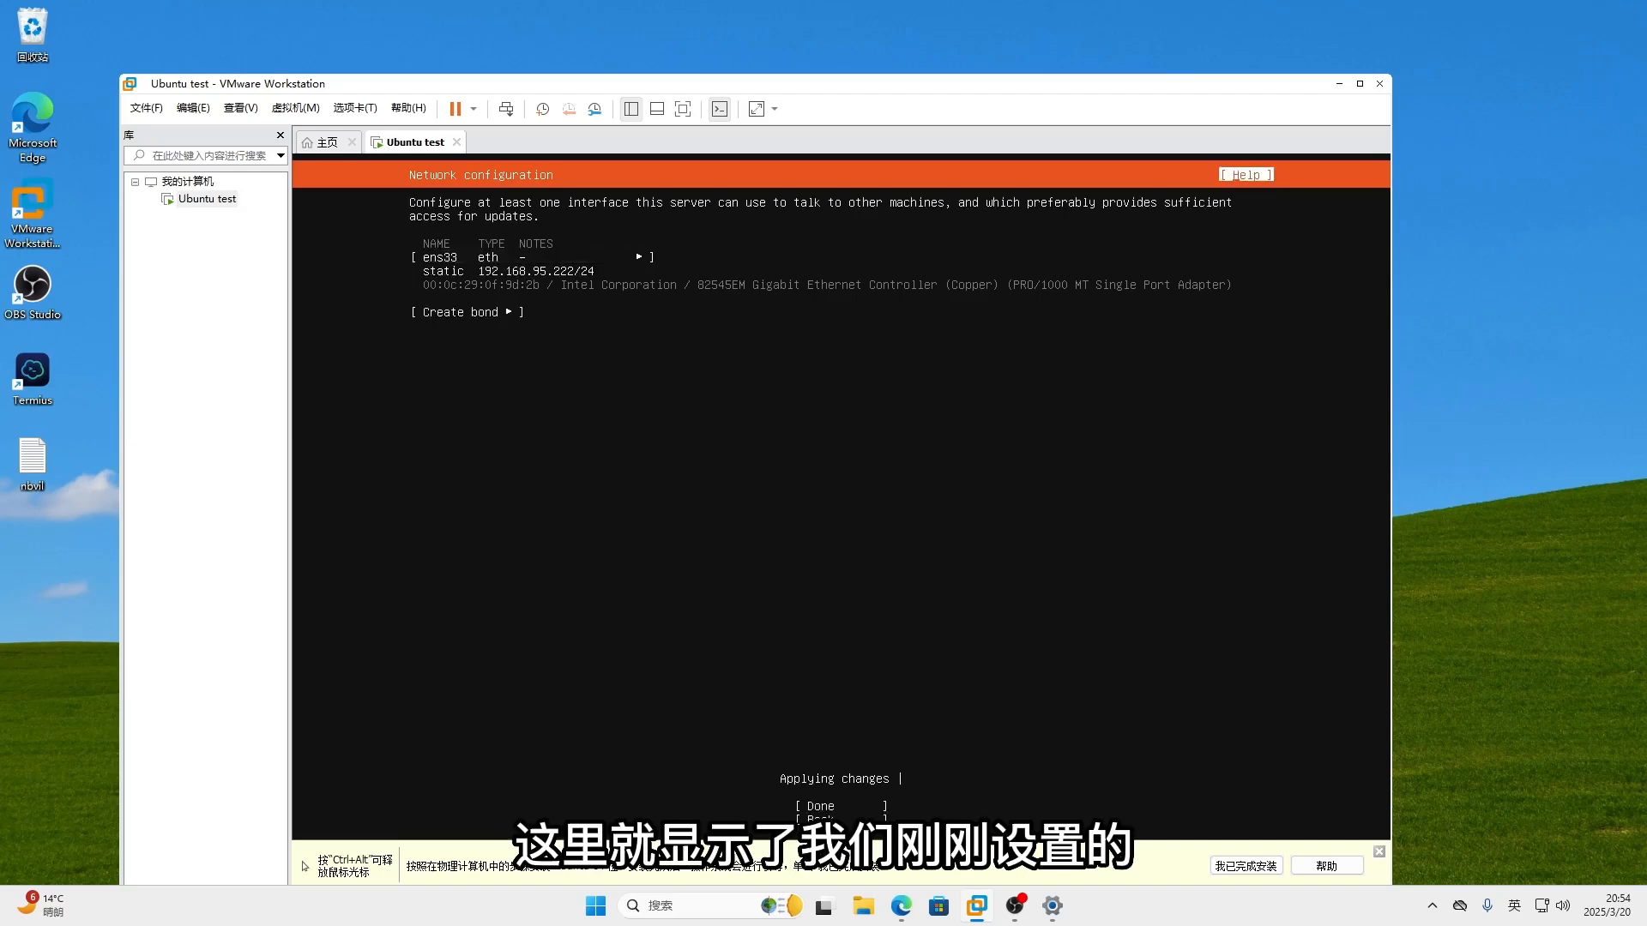
{"action": "key", "text": "Down"}
{"action": "key", "text": "Down"}
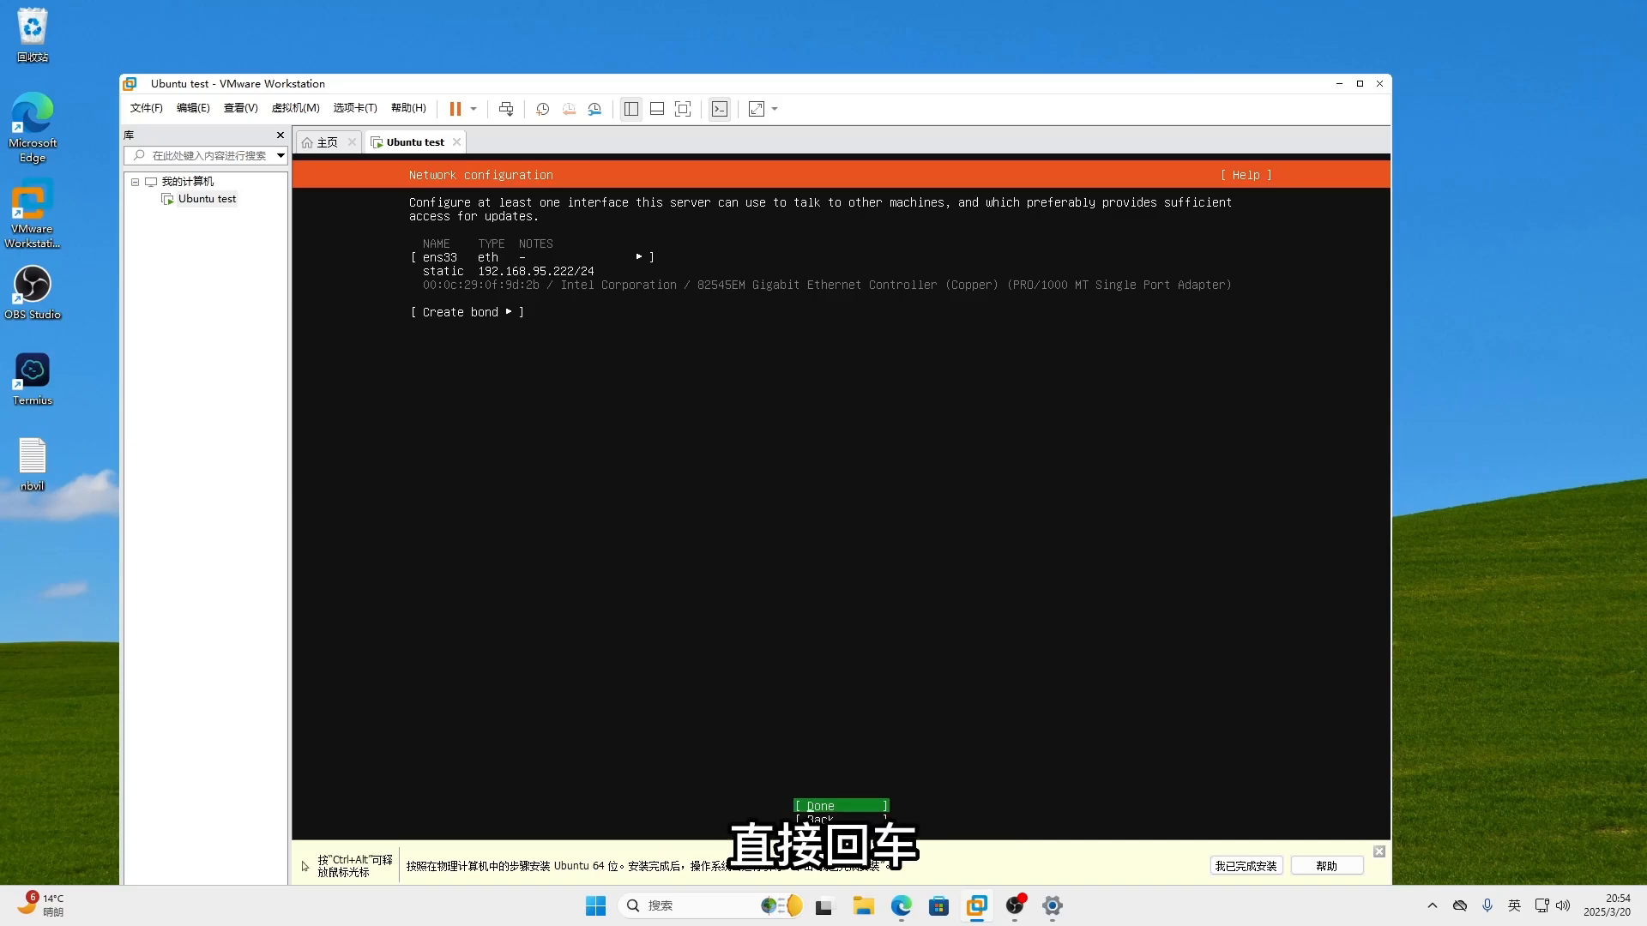
{"action": "key", "text": "Return"}
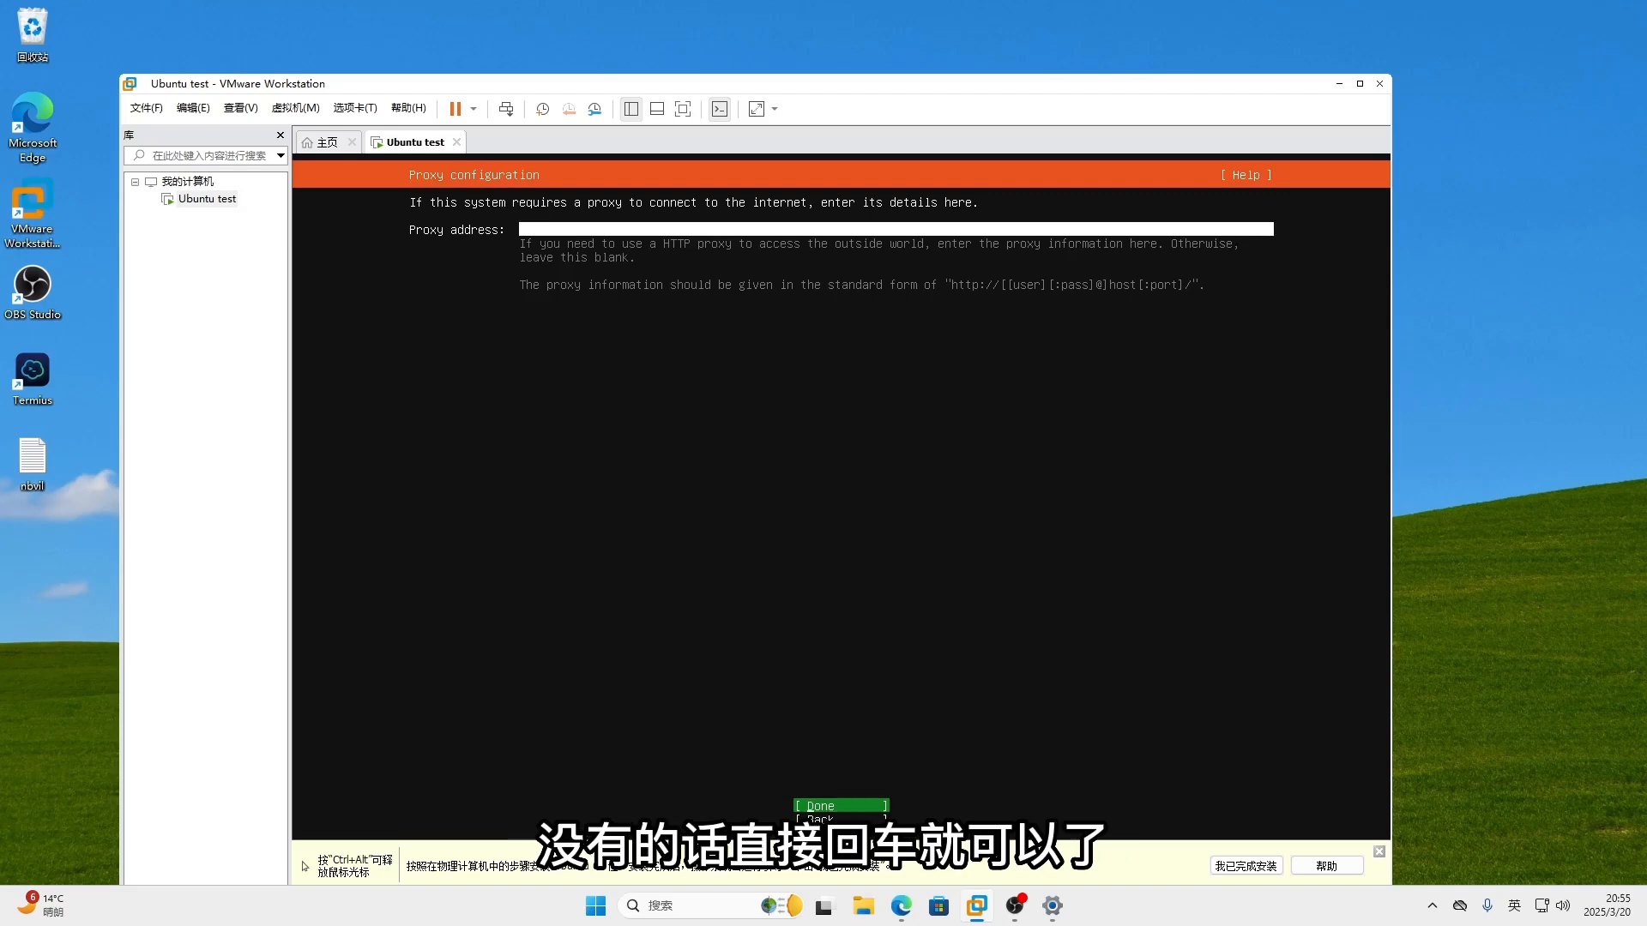
- Leave the proxy blank and accept the tested cn.archive.ubuntu.com mirror
{"action": "key", "text": "Return"}
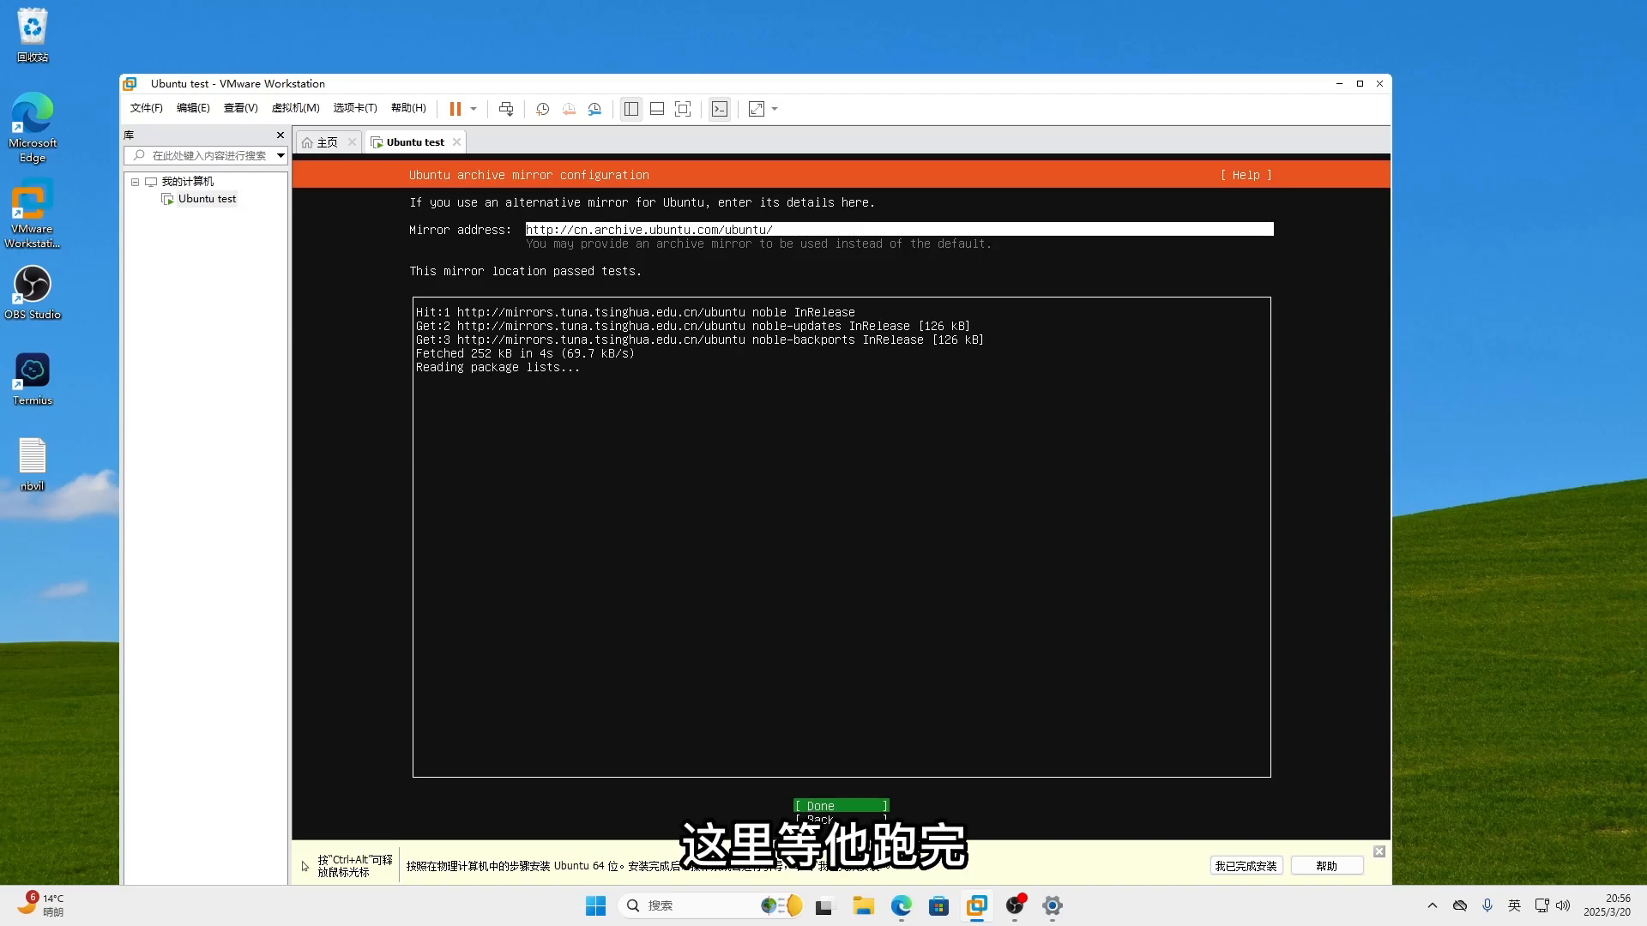
{"action": "key", "text": "Return"}
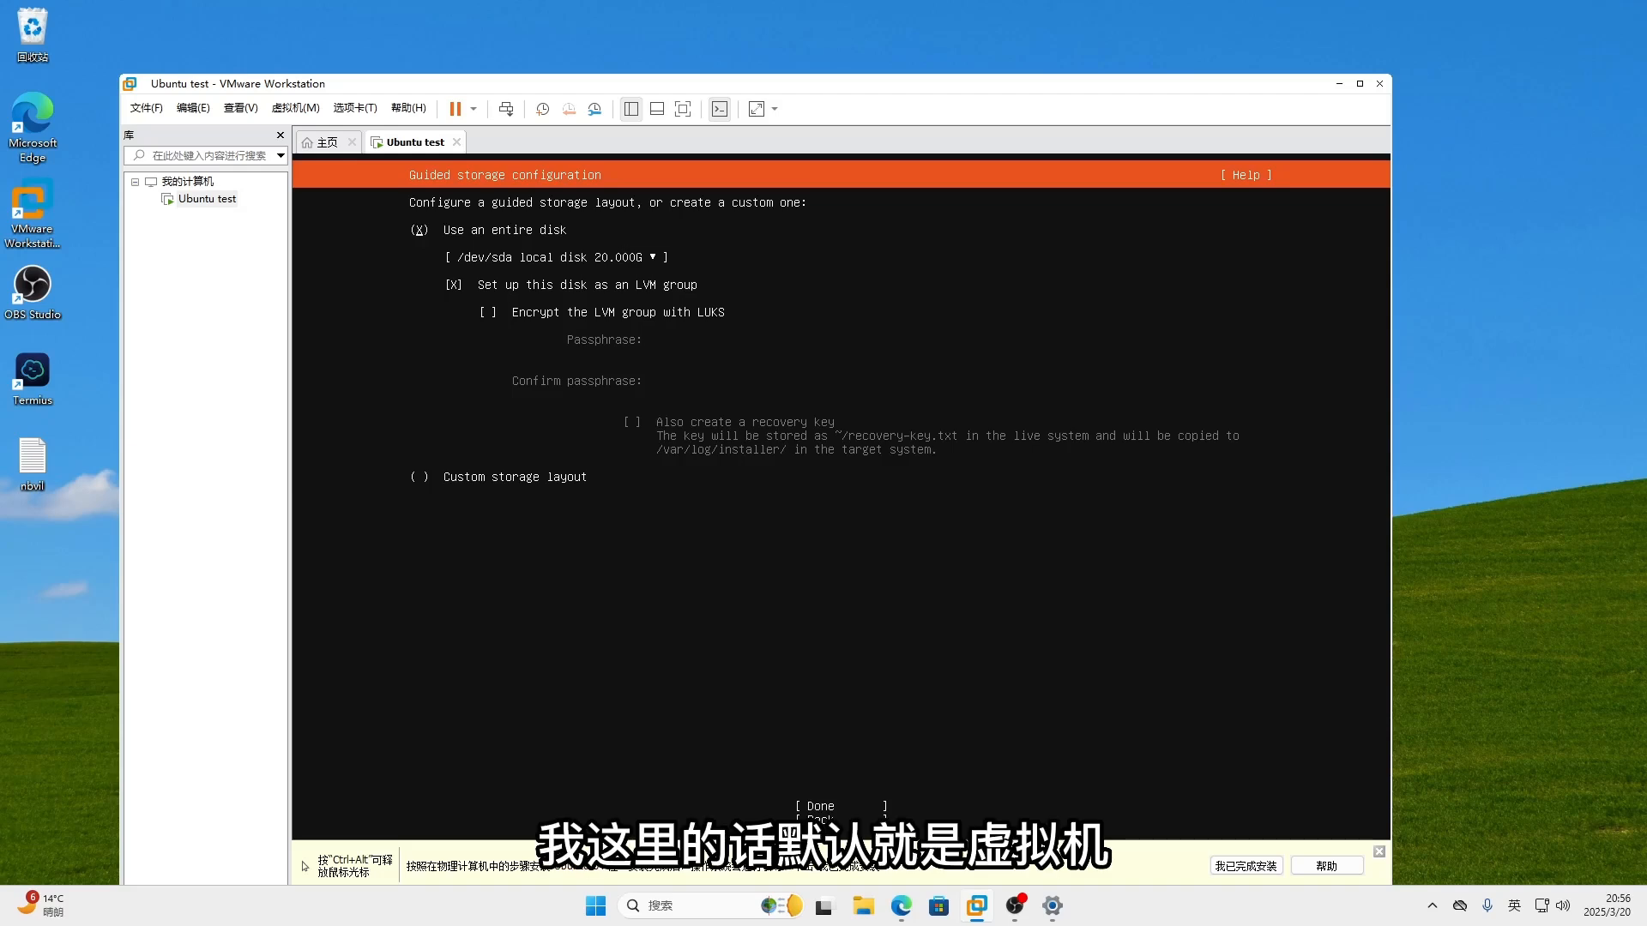
- Keep guided storage using the entire 20 GB disk with LVM enabled
{"action": "key", "text": "Down"}
{"action": "key", "text": "Down"}
{"action": "key", "text": "Down"}
{"action": "key", "text": "Down"}
{"action": "key", "text": "Down"}
{"action": "key", "text": "Down"}
{"action": "key", "text": "Up"}
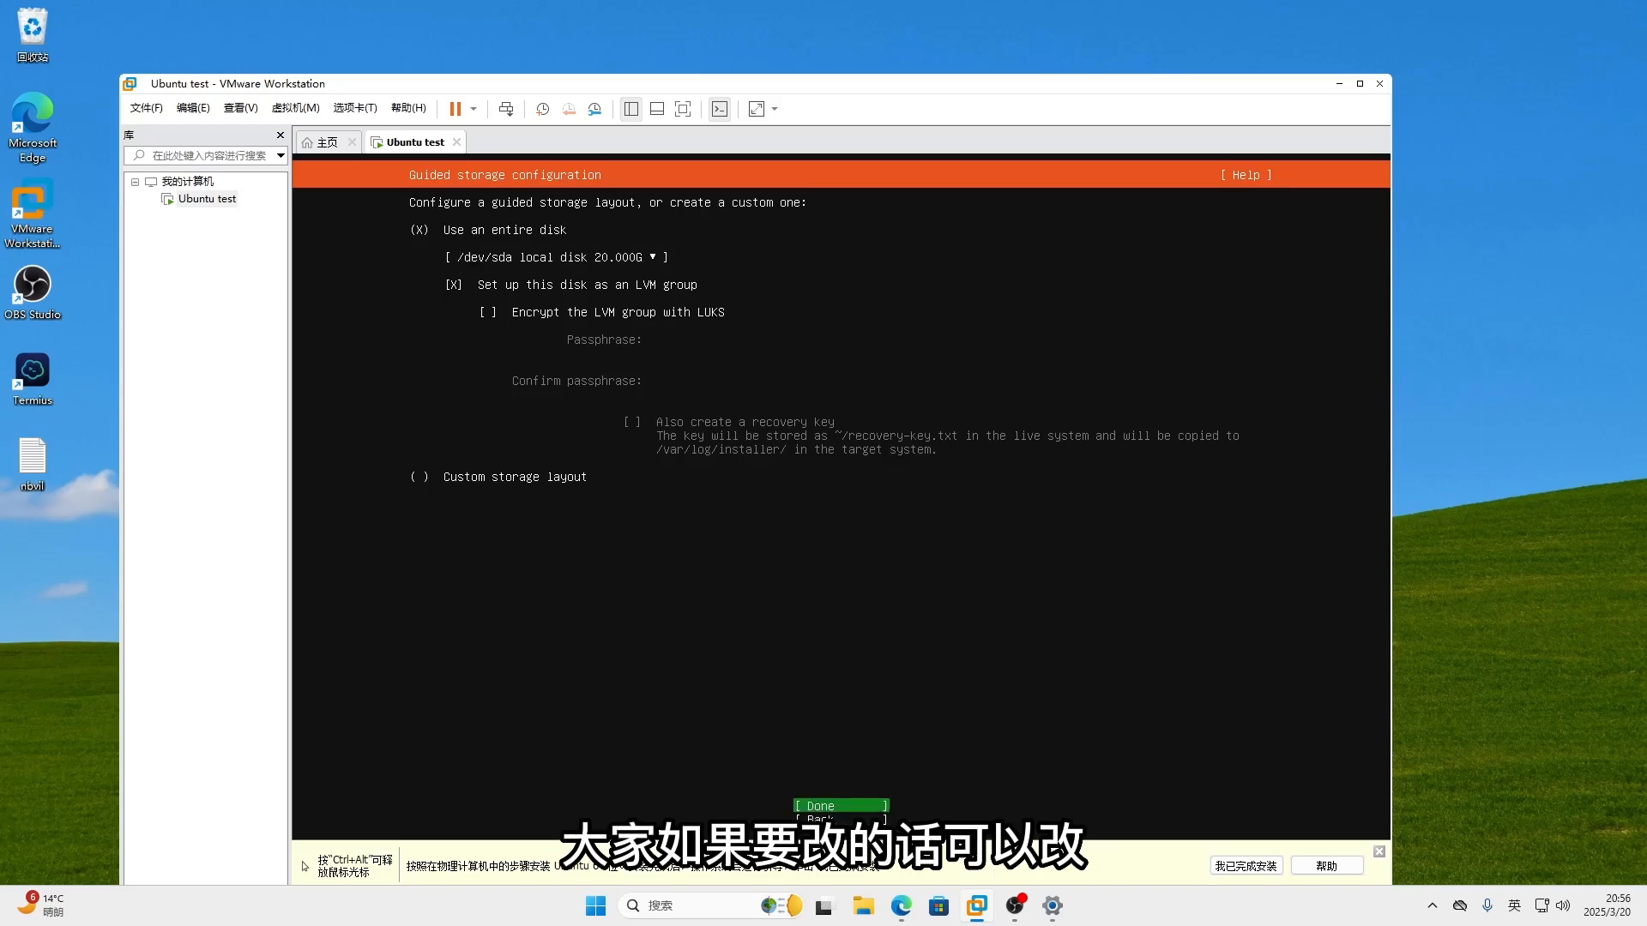
{"action": "key", "text": "Up"}
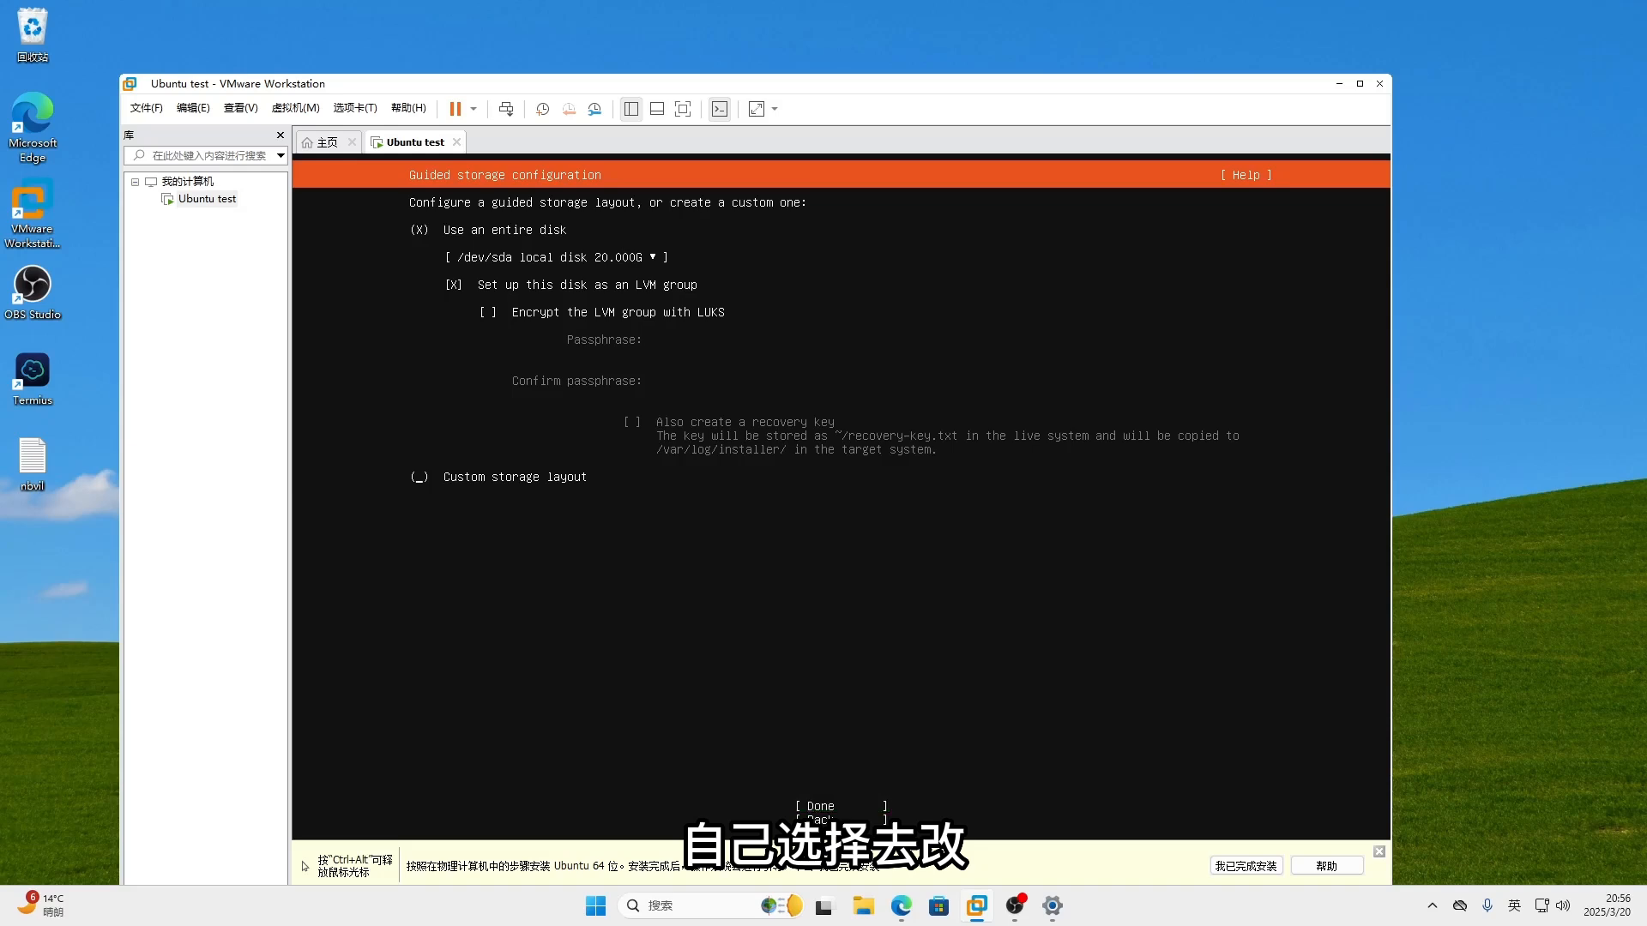
{"action": "key", "text": "Up"}
{"action": "key", "text": "Up"}
{"action": "key", "text": "Down"}
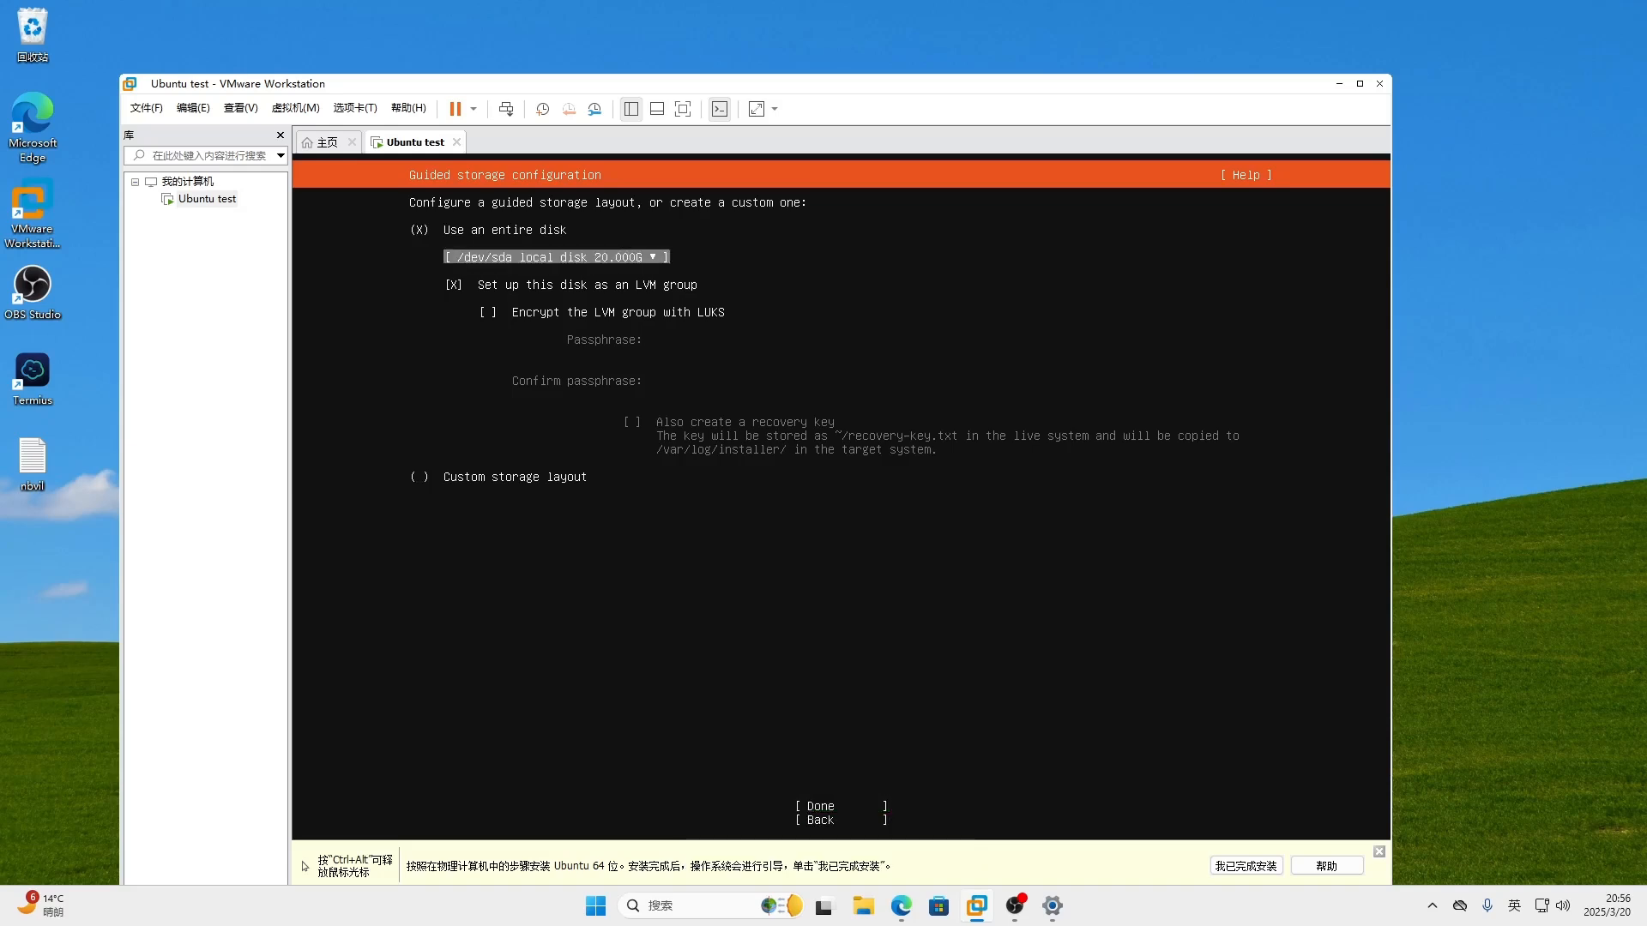
{"action": "key", "text": "Return"}
{"action": "key", "text": "Return"}
{"action": "key", "text": "Down"}
{"action": "key", "text": "Down"}
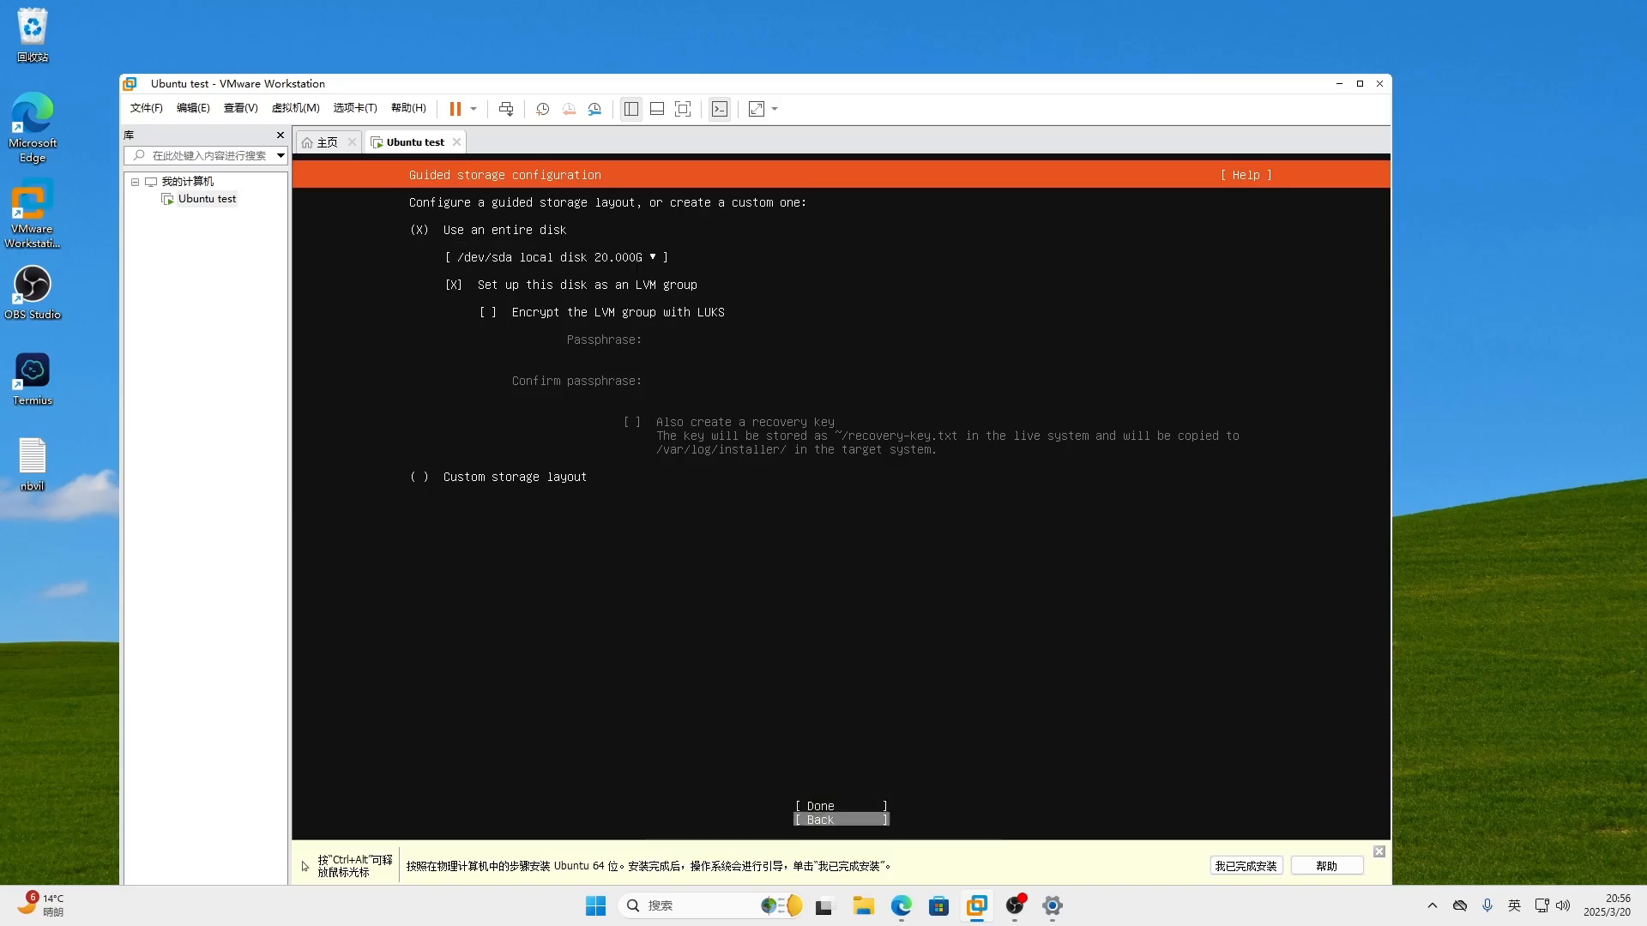
{"action": "key", "text": "Return"}
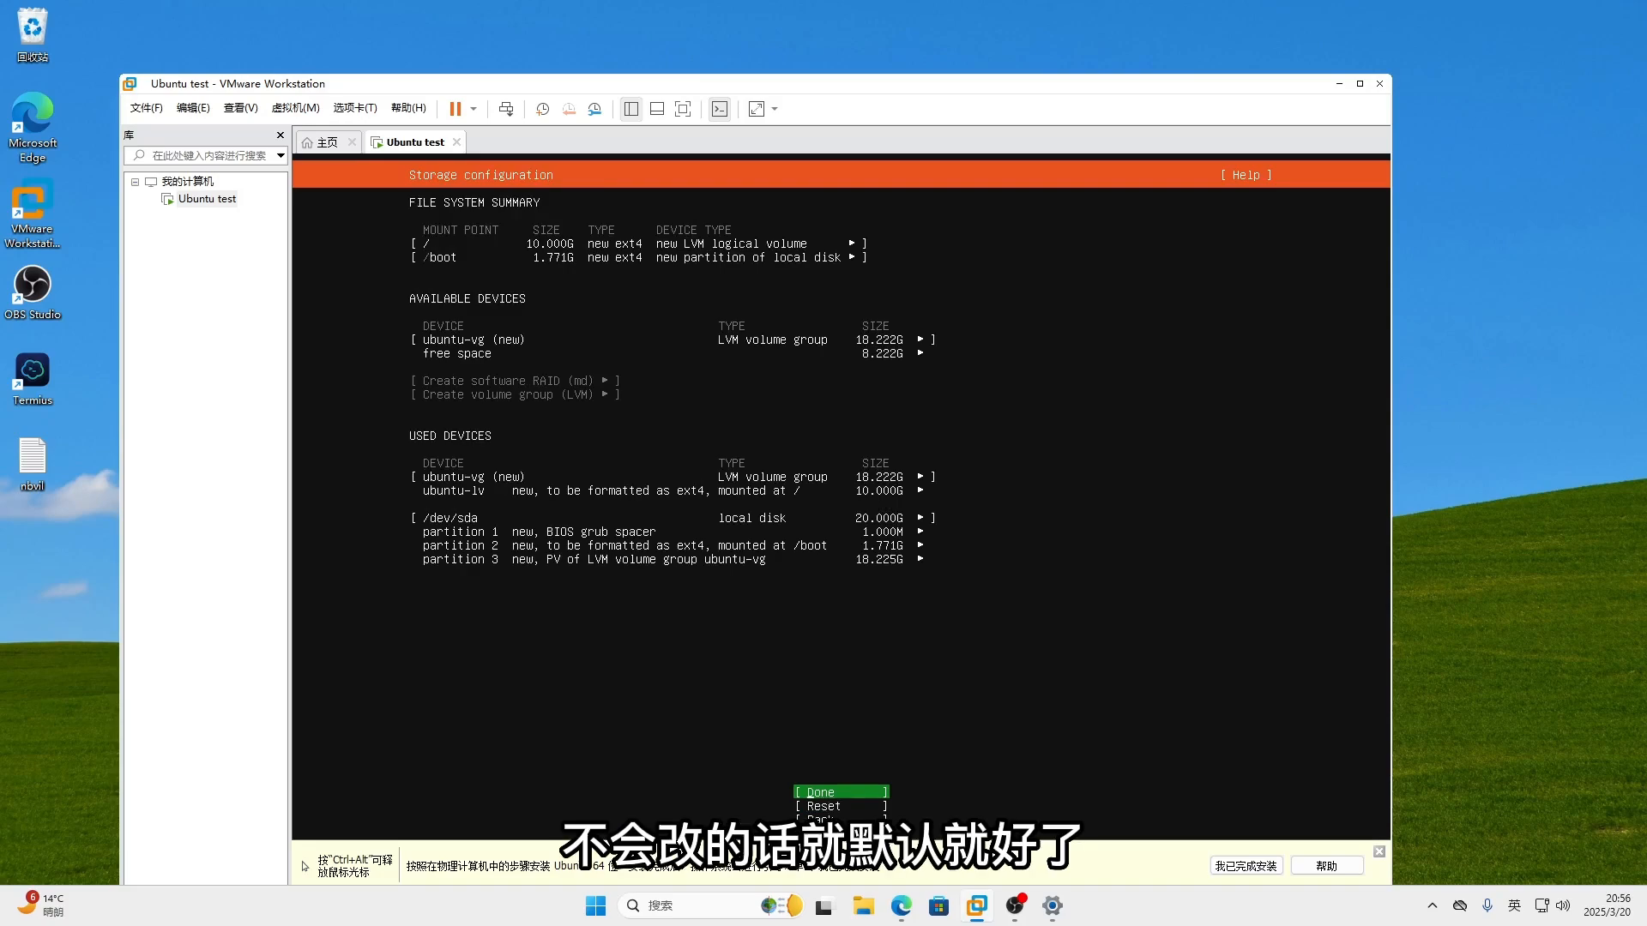
- Accept the storage summary and confirm the destructive action to start installing
{"action": "key", "text": "Return"}
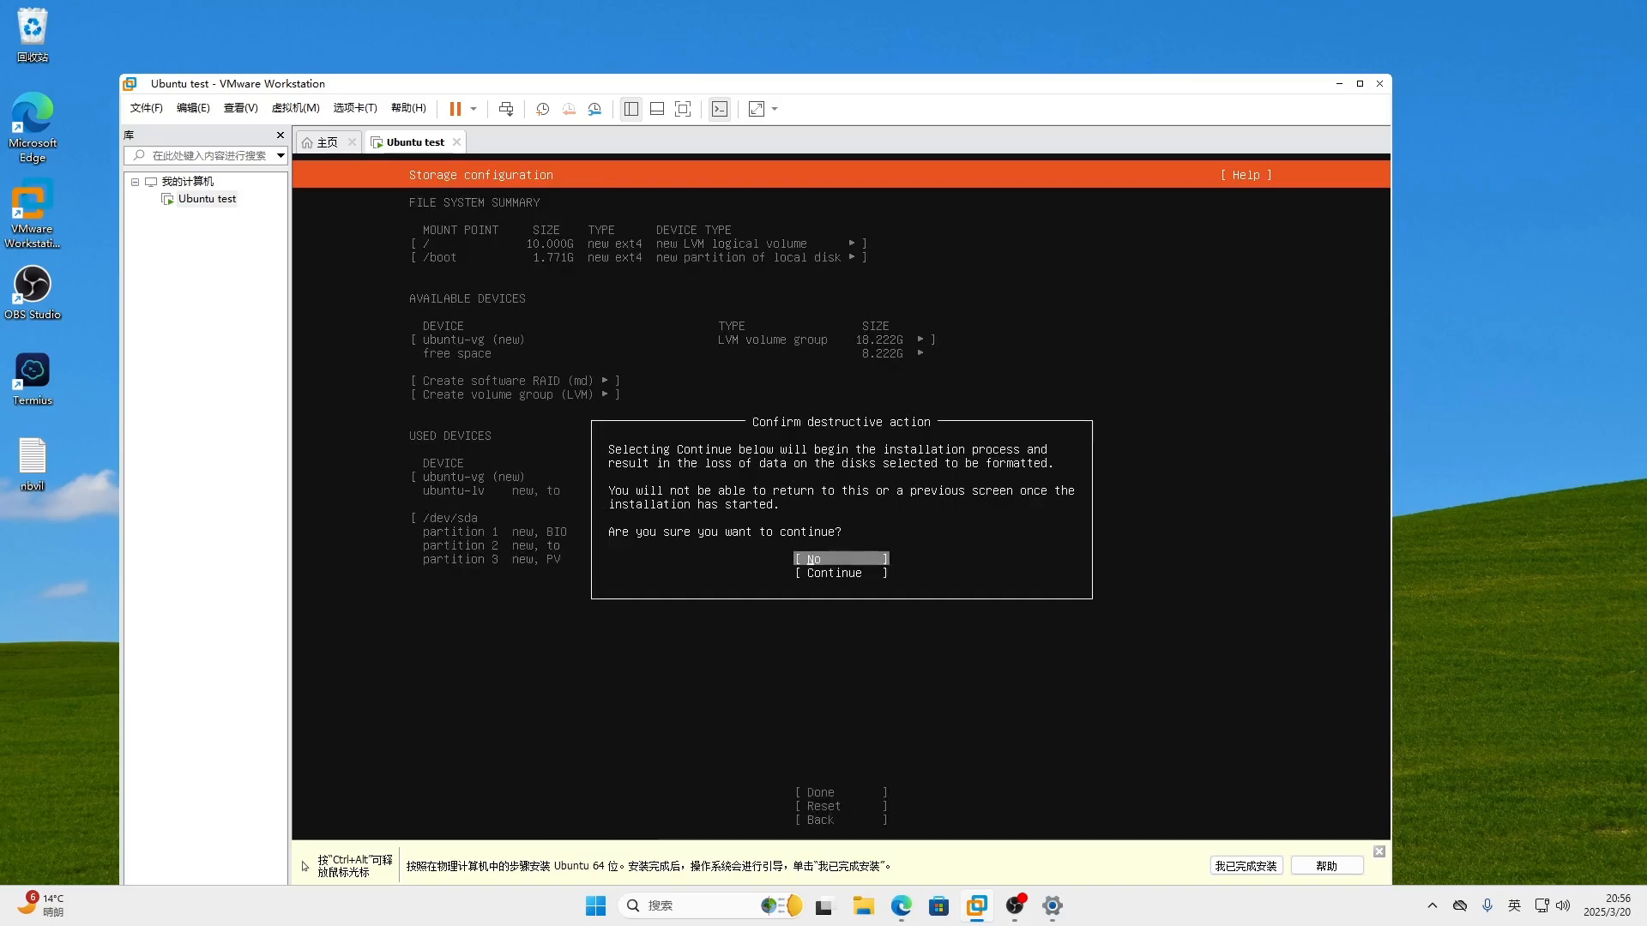
{"action": "key", "text": "Down"}
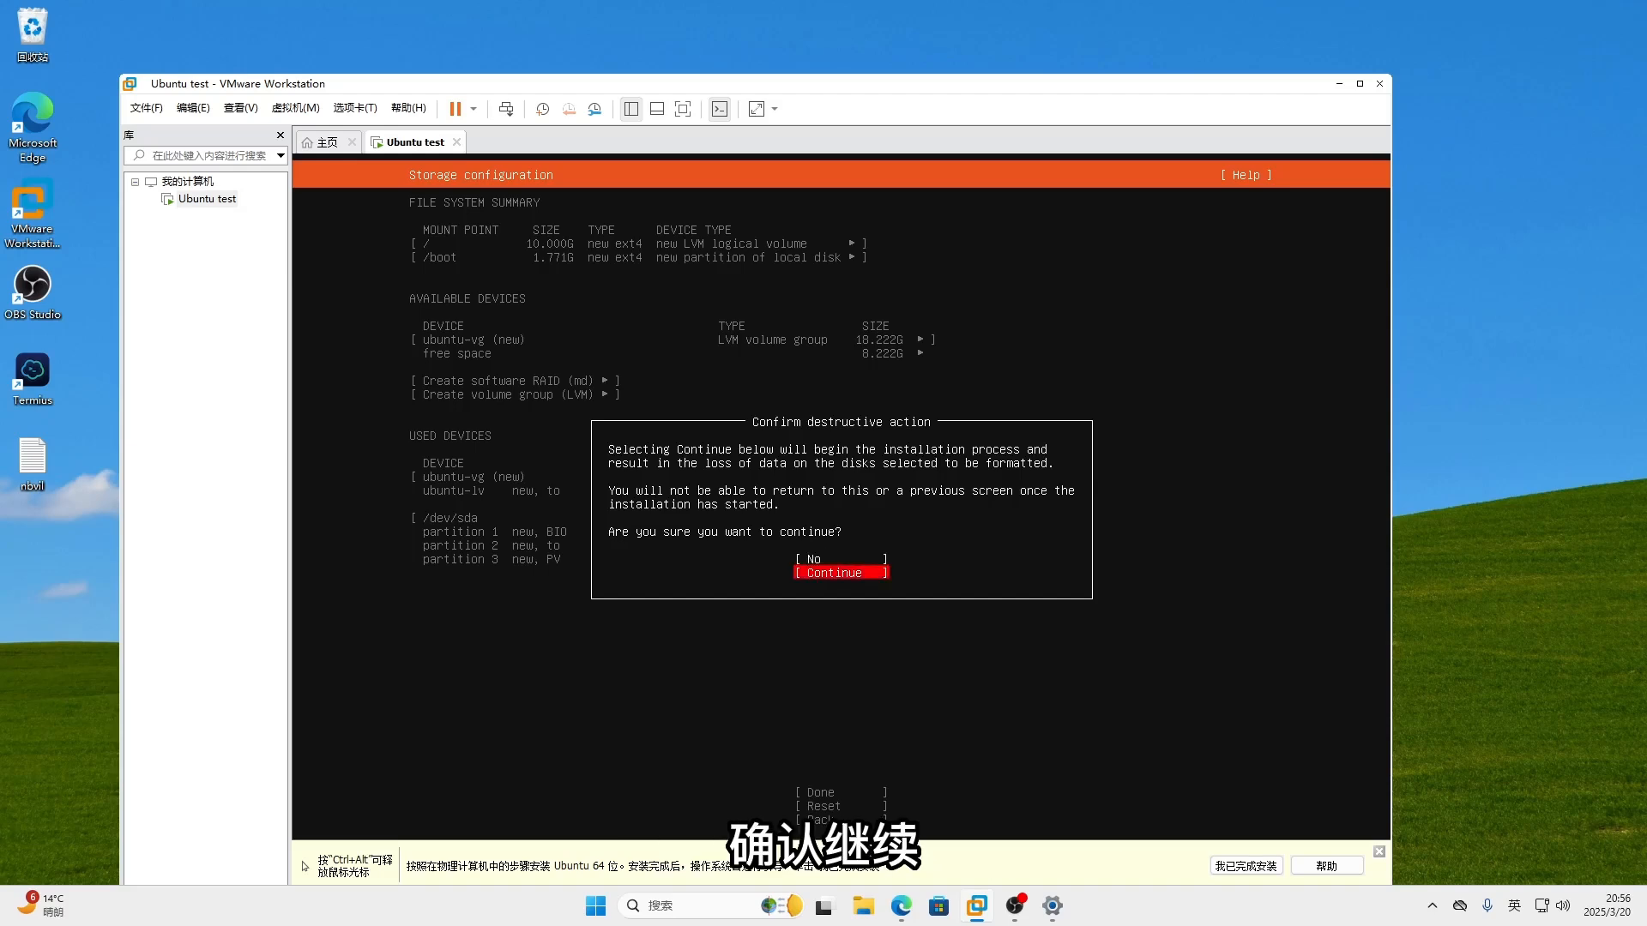
{"action": "key", "text": "Return"}
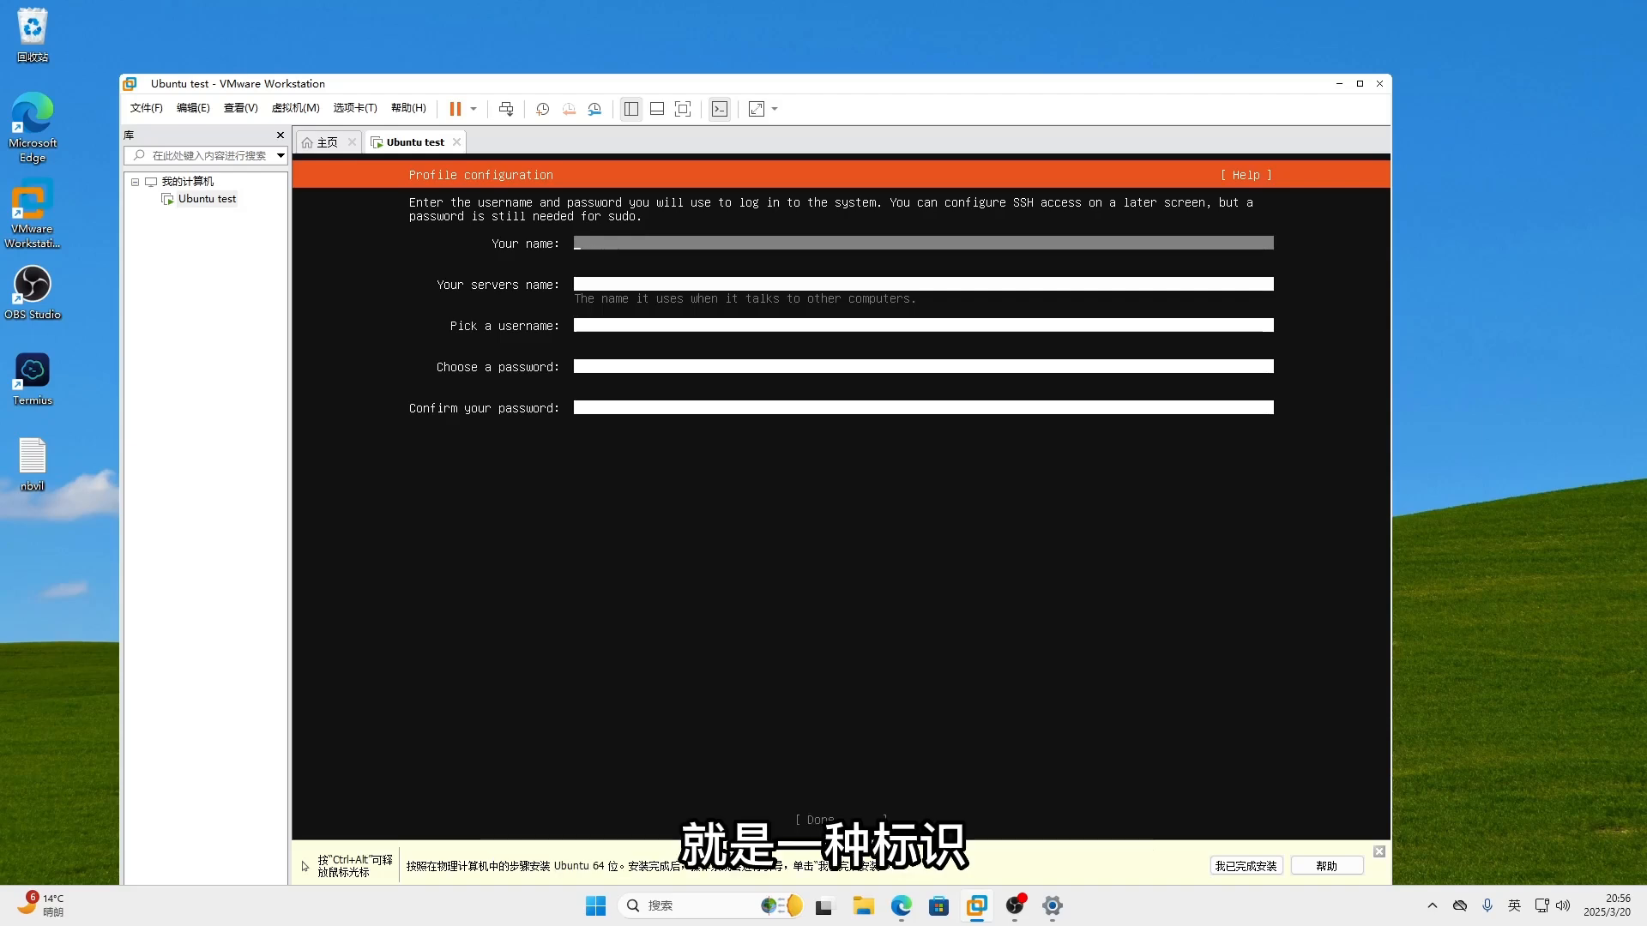
- Fill in the profile with your name, server name 2jztest, a username and password
{"action": "type", "text": "indri"}
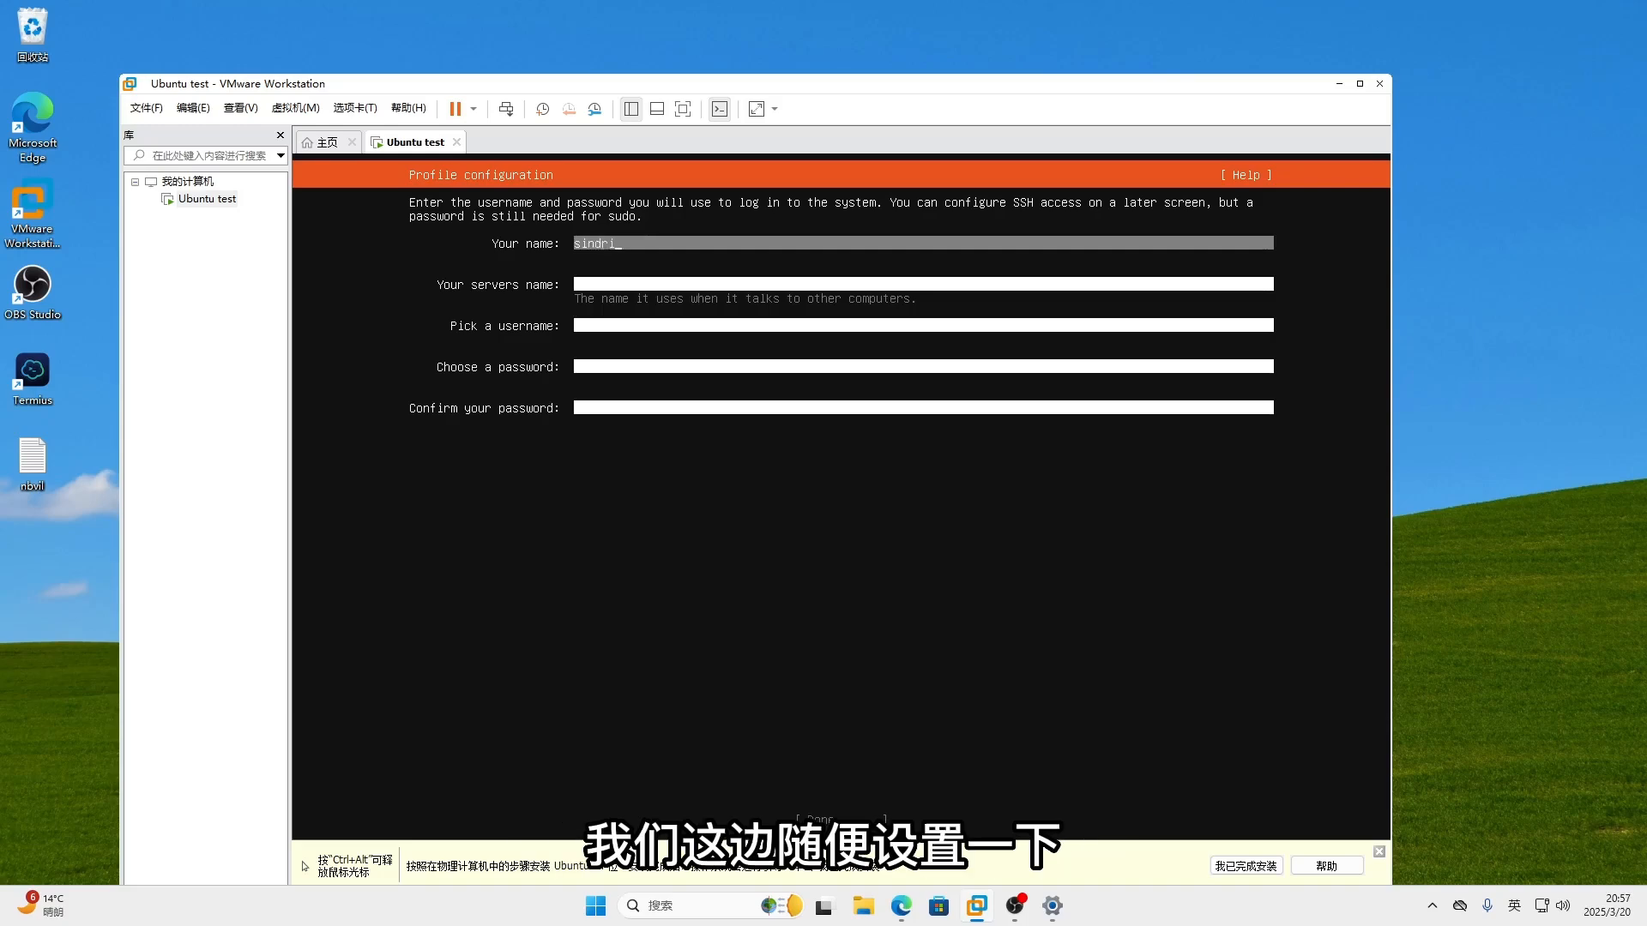
{"action": "key", "text": "Tab"}
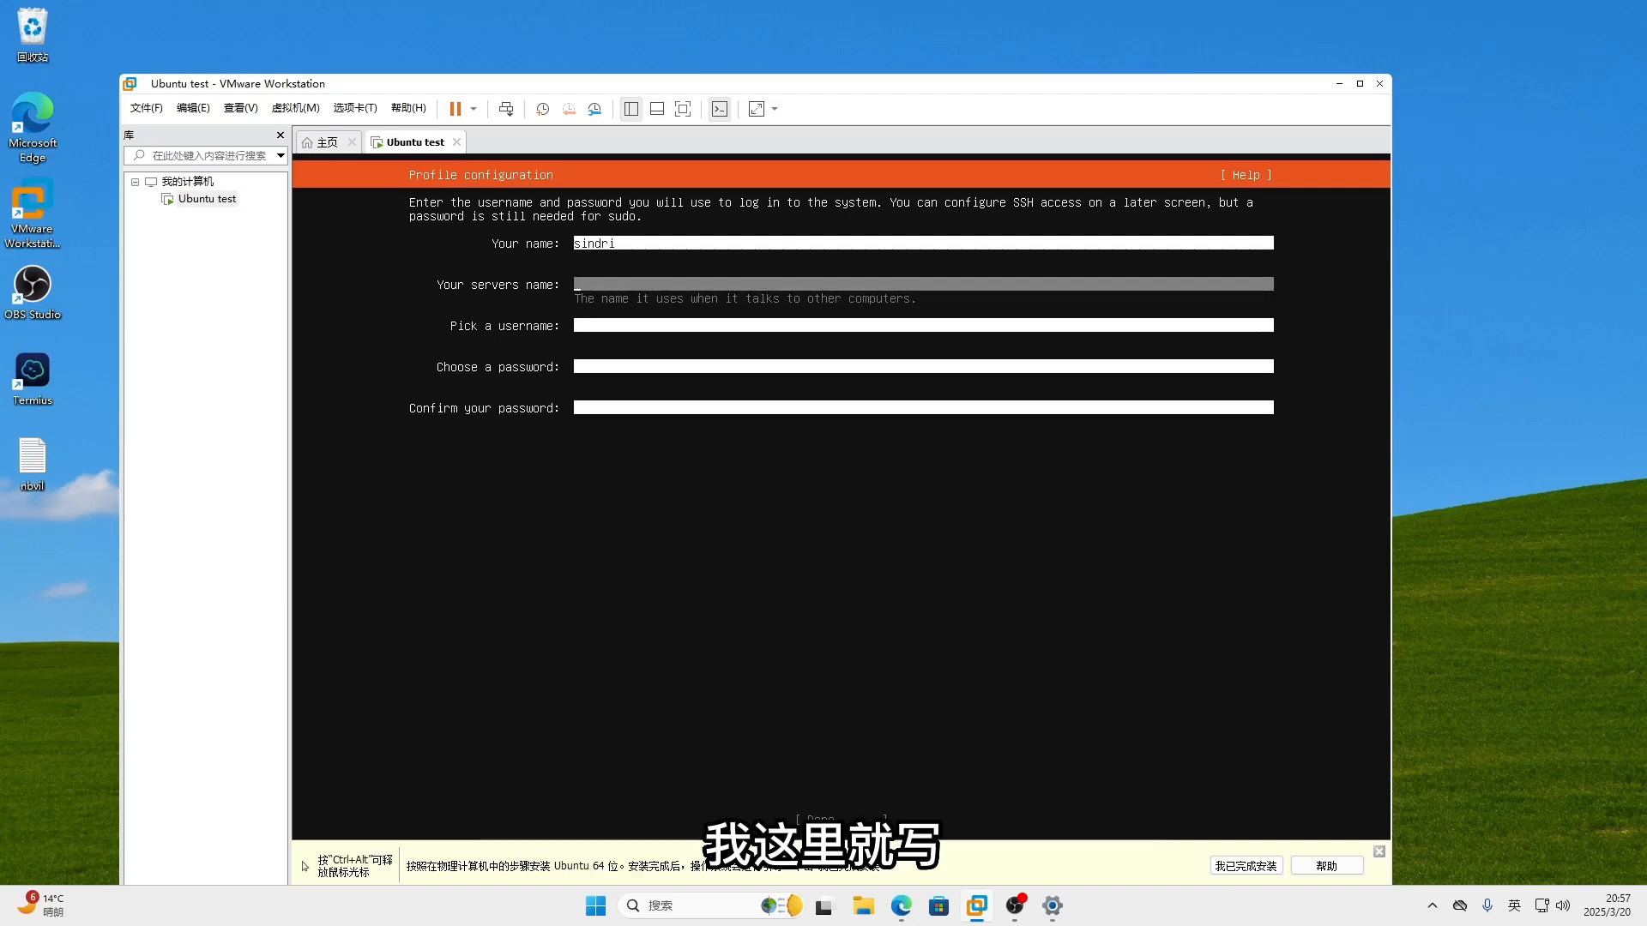
{"action": "type", "text": "2jztest"}
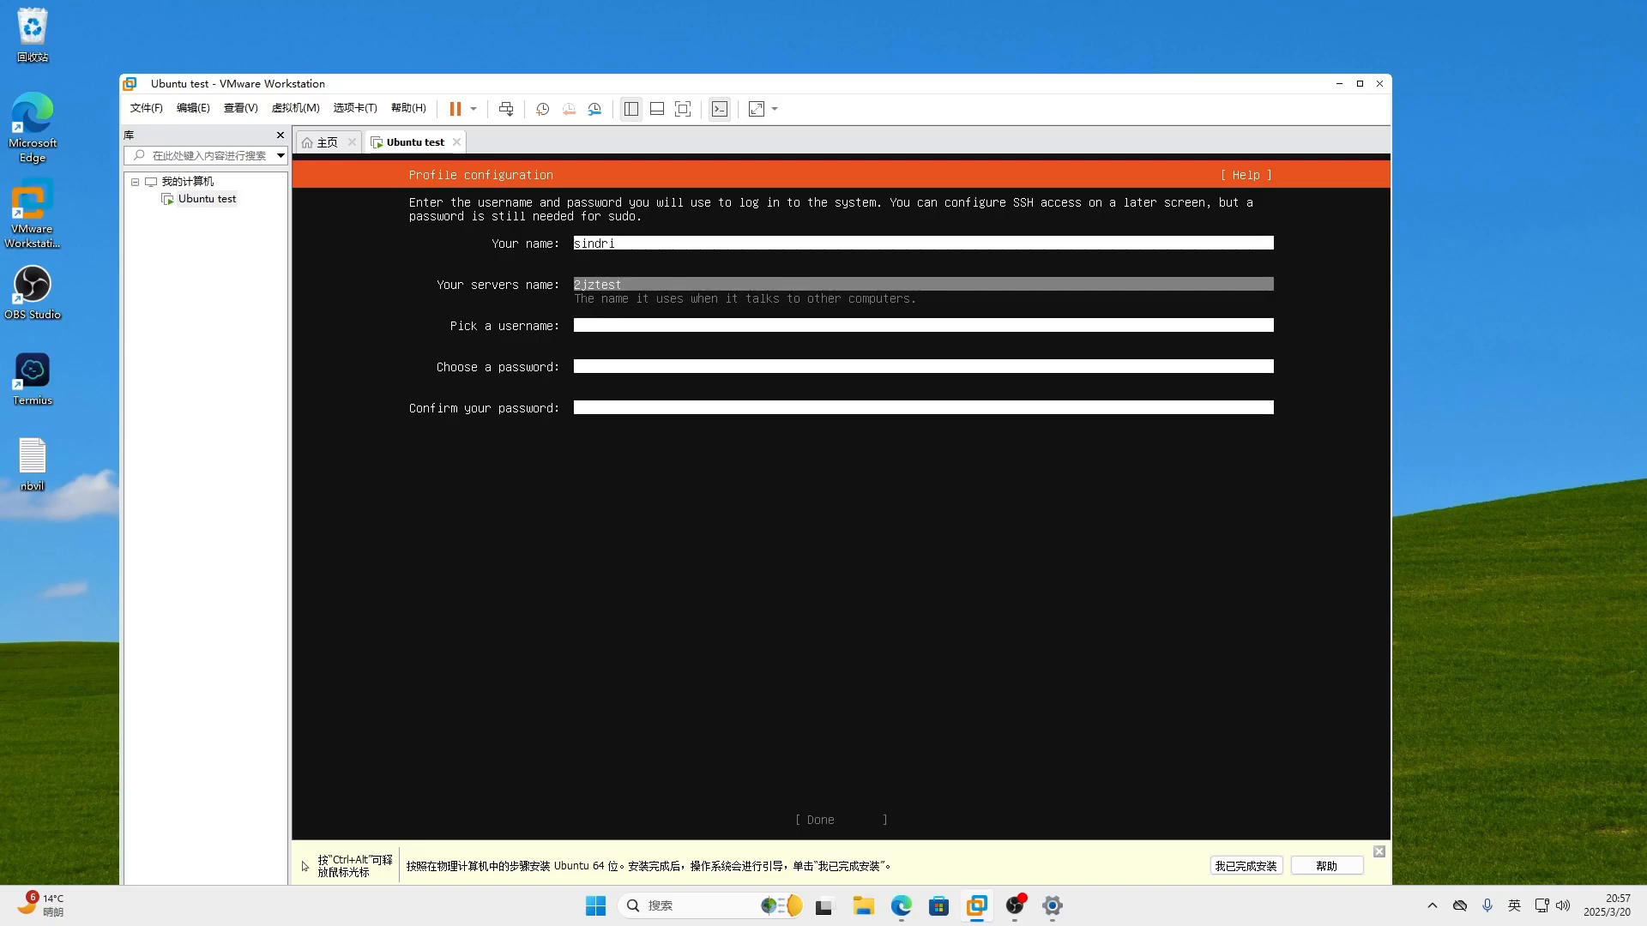
{"action": "key", "text": "Tab"}
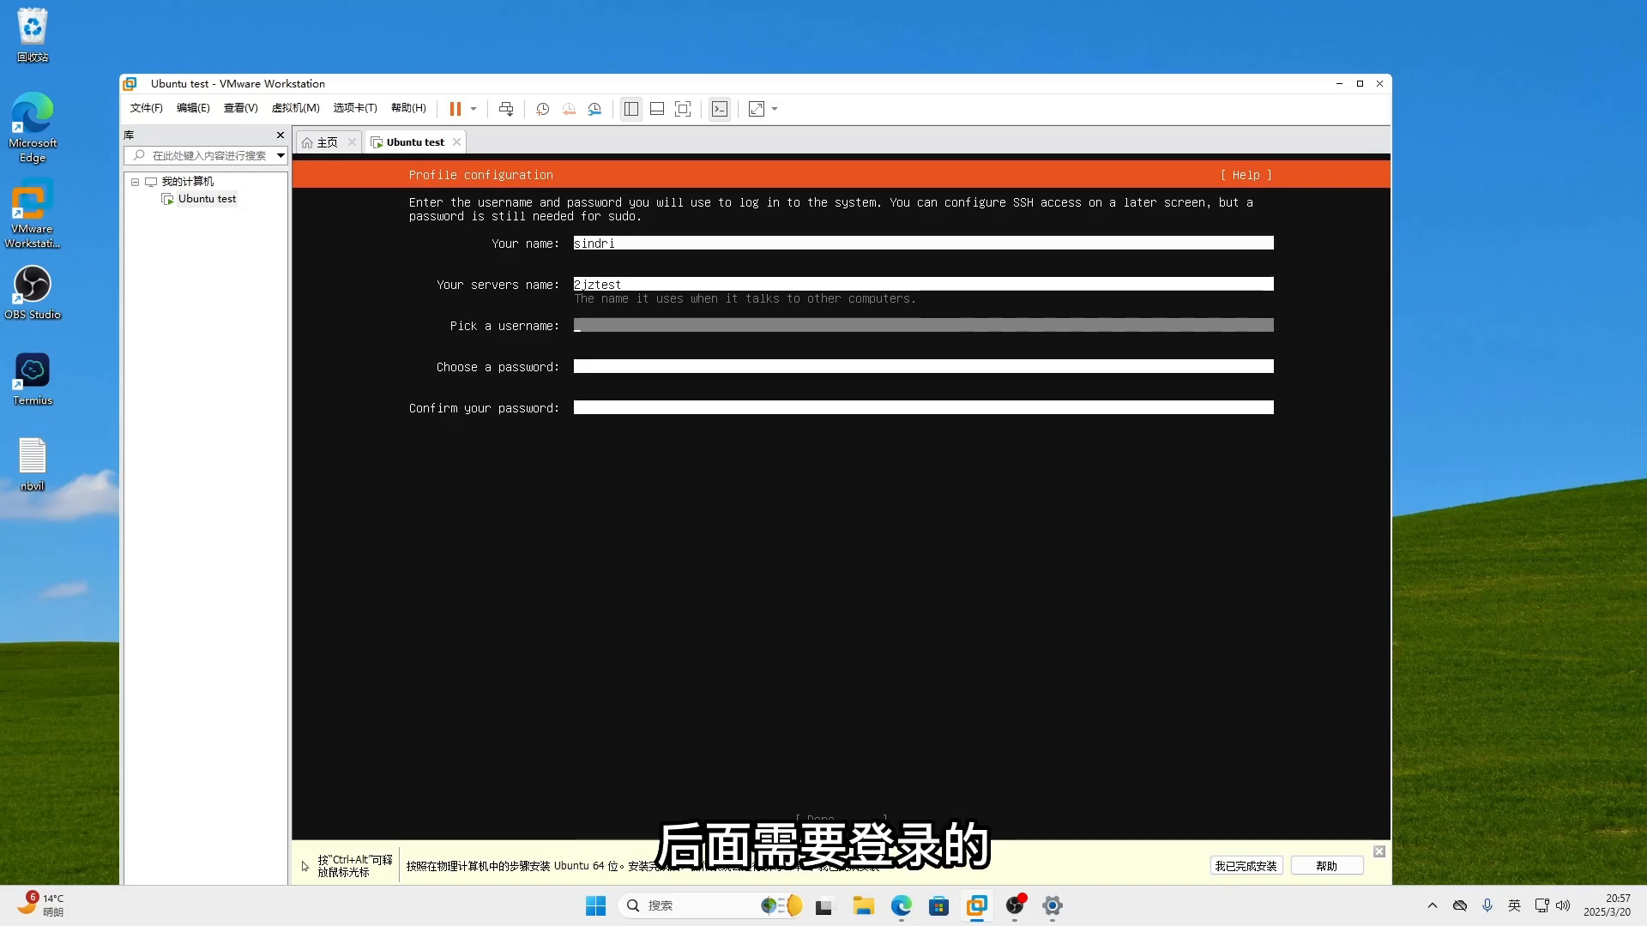
{"action": "type", "text": "nbvil"}
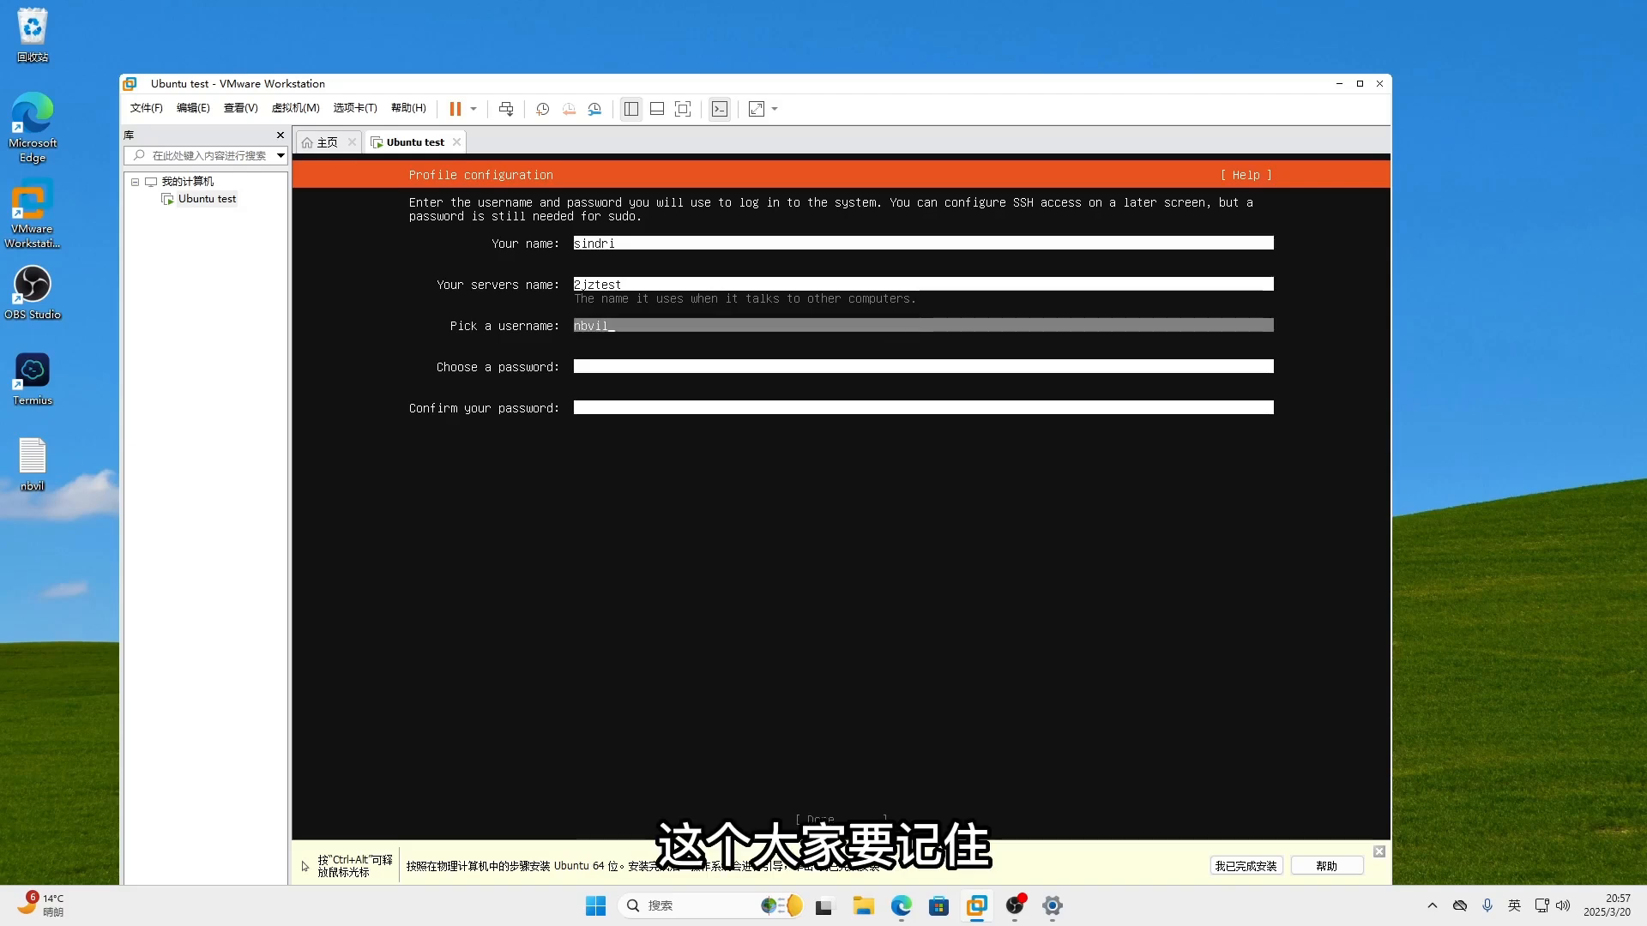
{"action": "key", "text": "Tab"}
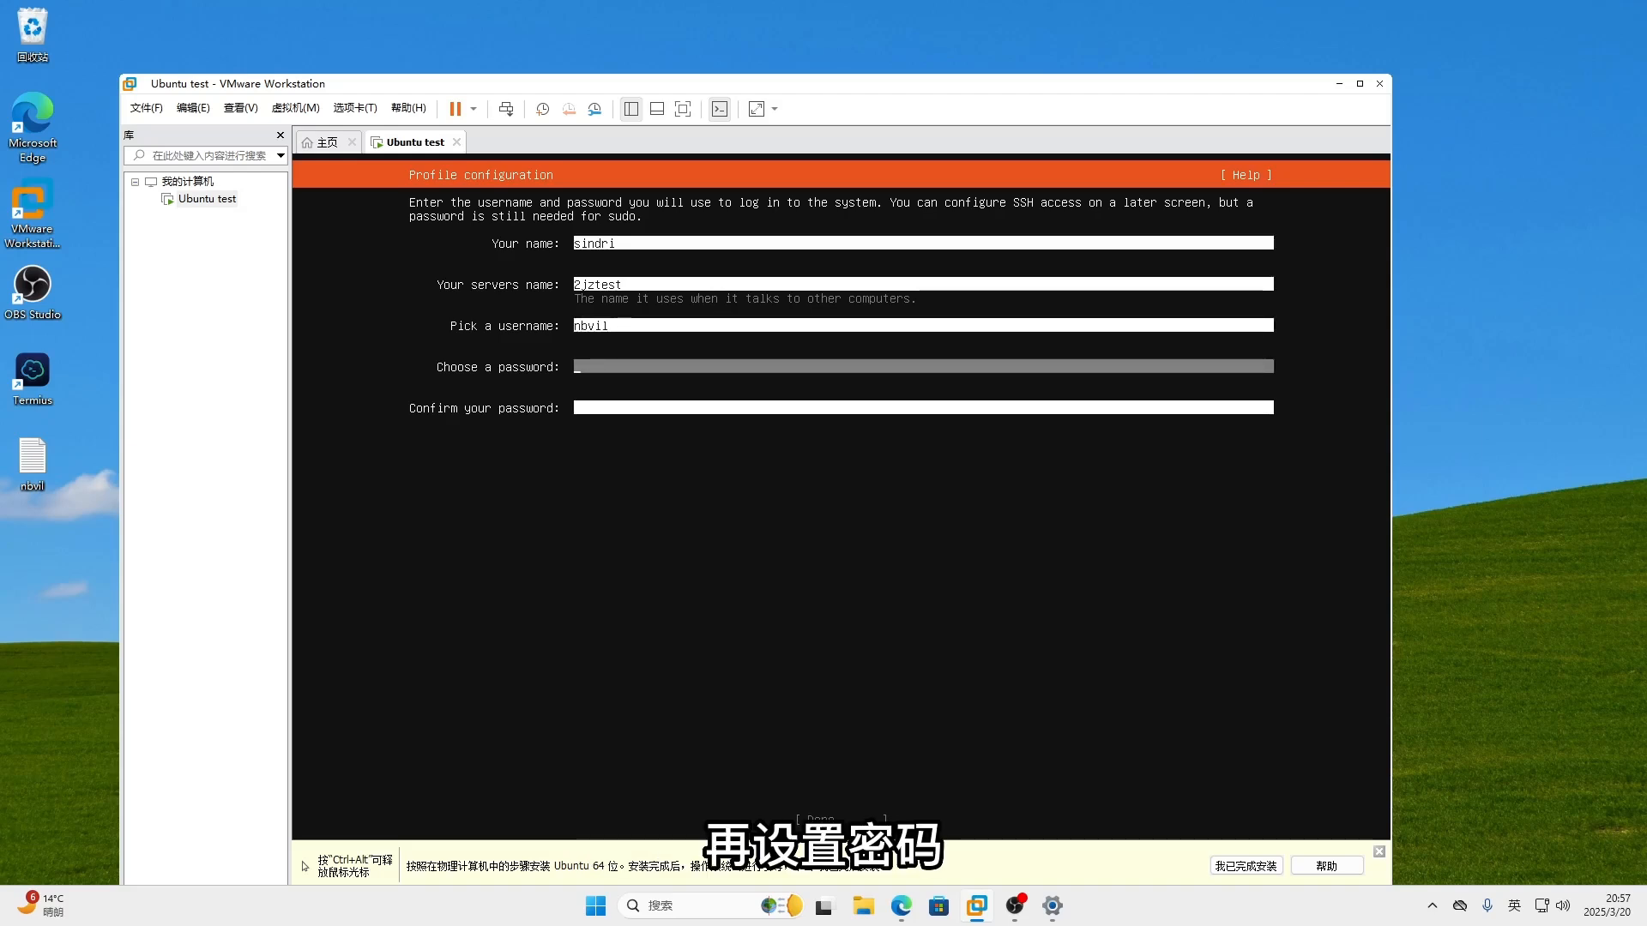
{"action": "type", "text": "***"}
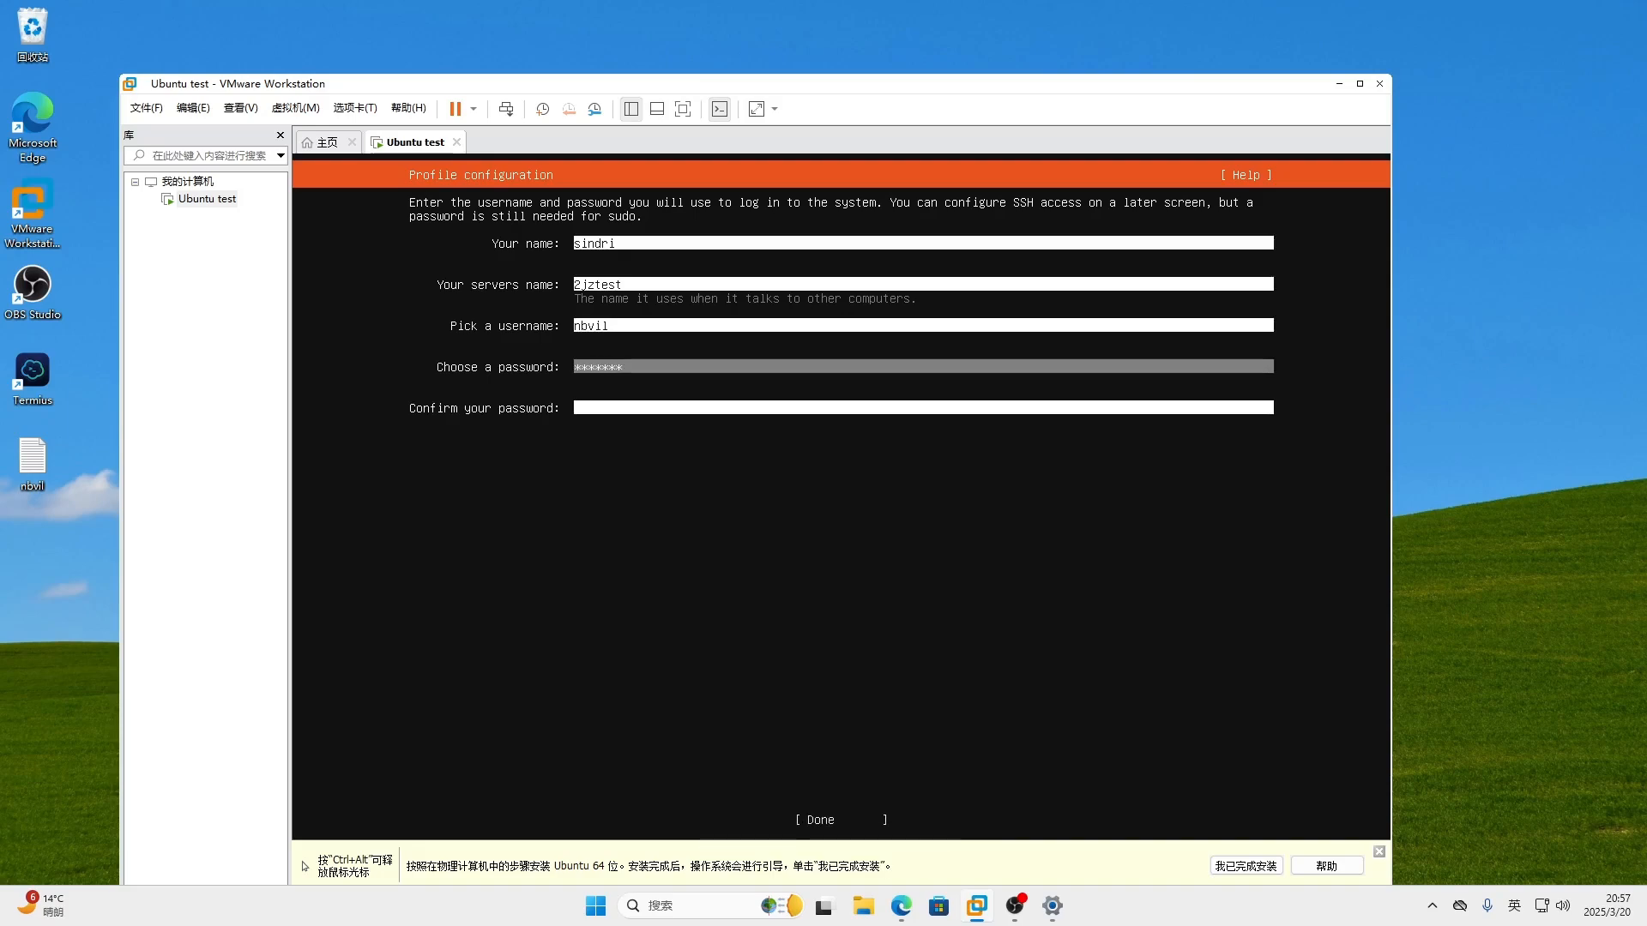
{"action": "key", "text": "Tab"}
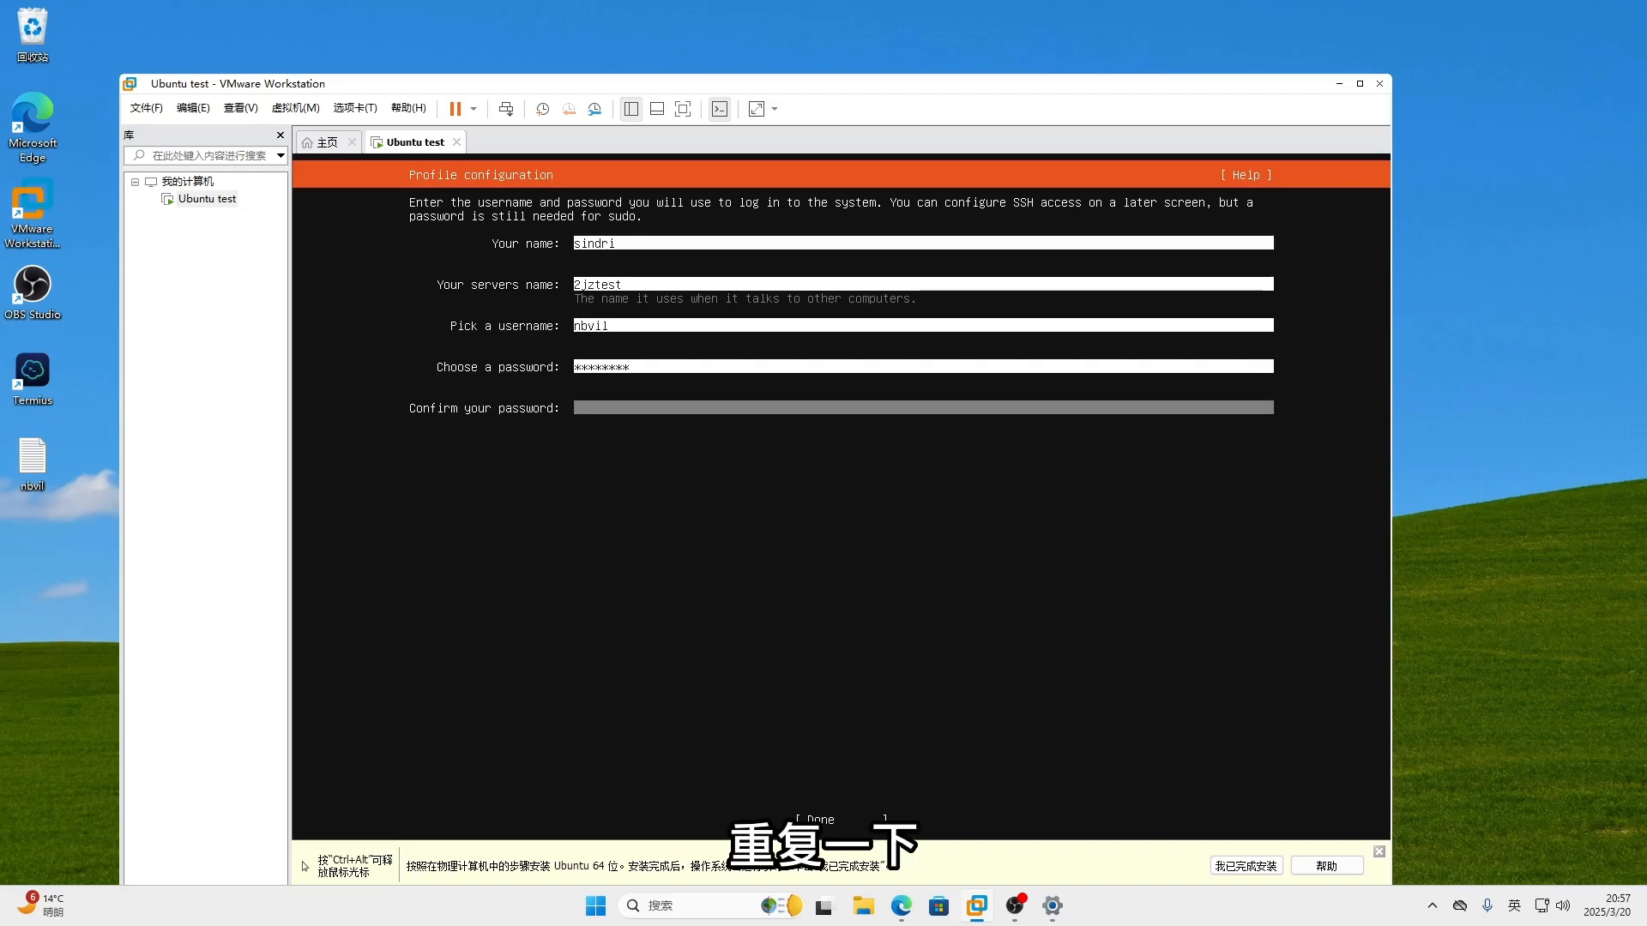
{"action": "type", "text": "*******"}
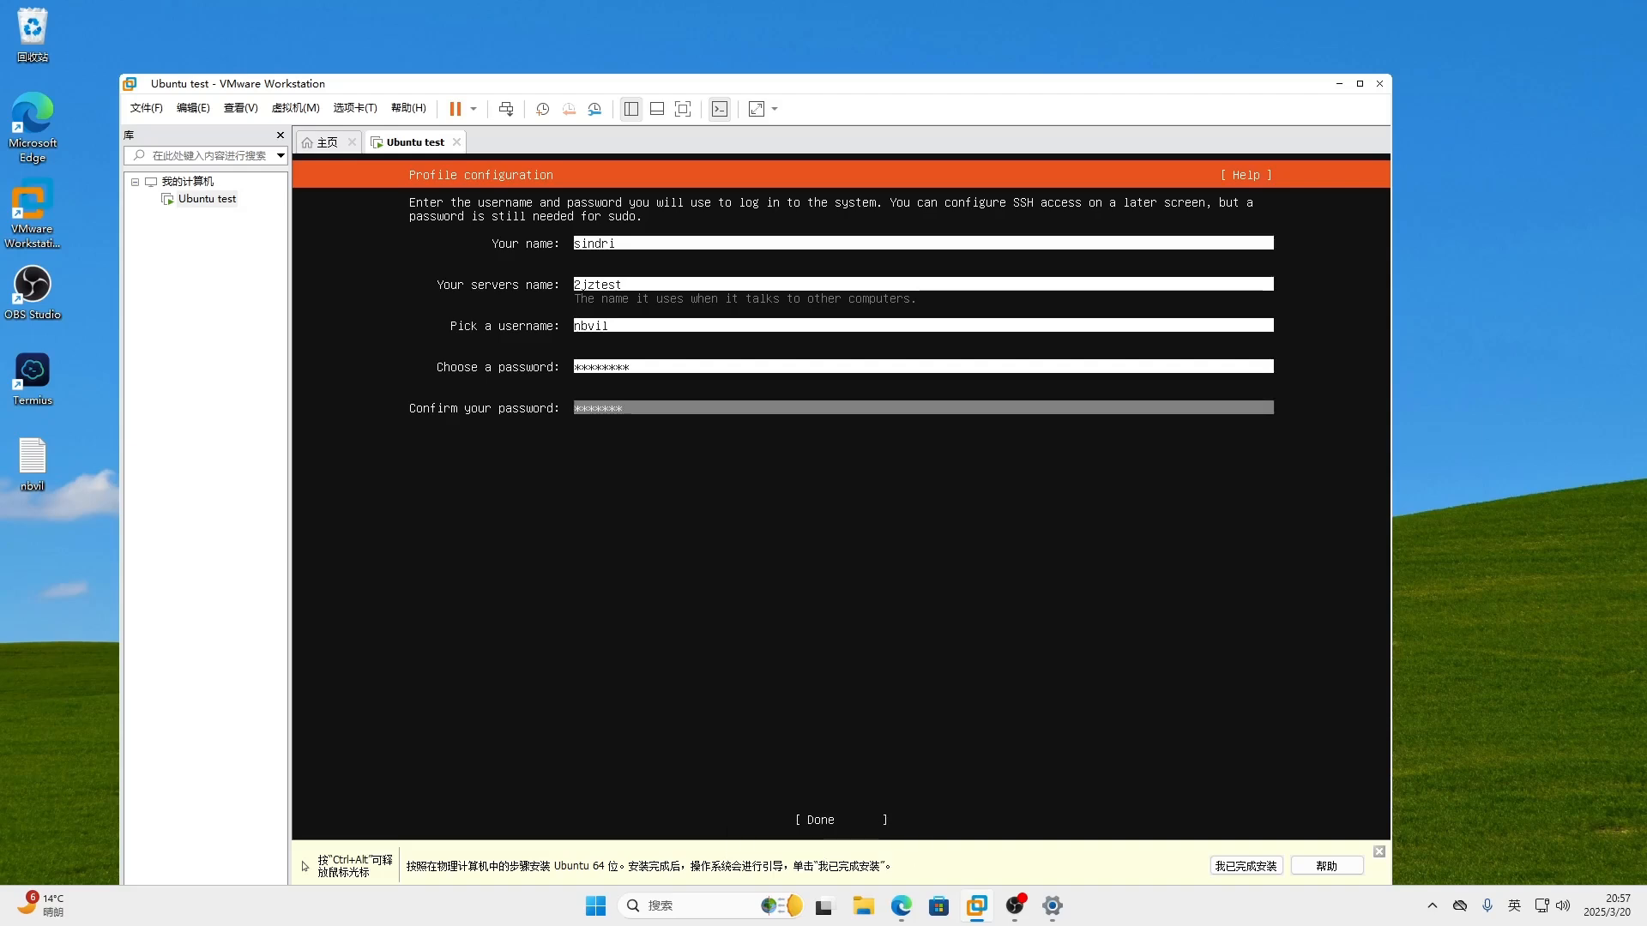
{"action": "type", "text": "*"}
{"action": "key", "text": "Tab"}
{"action": "key", "text": "Return"}
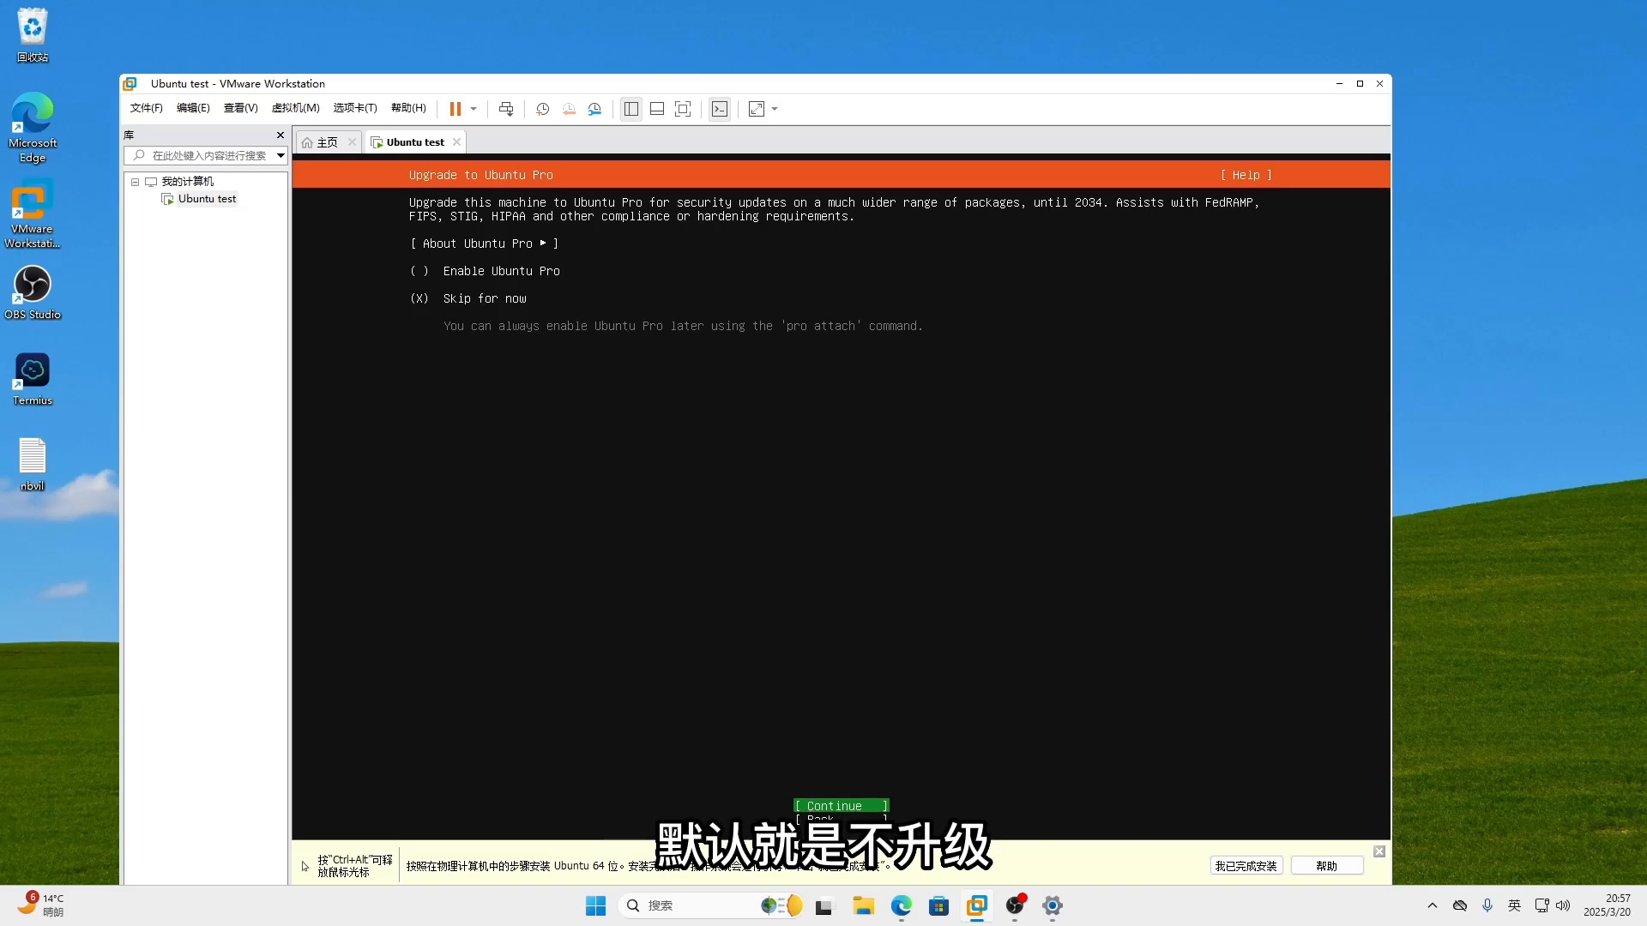
- Skip Ubuntu Pro and select Install OpenSSH server
{"action": "key", "text": "Return"}
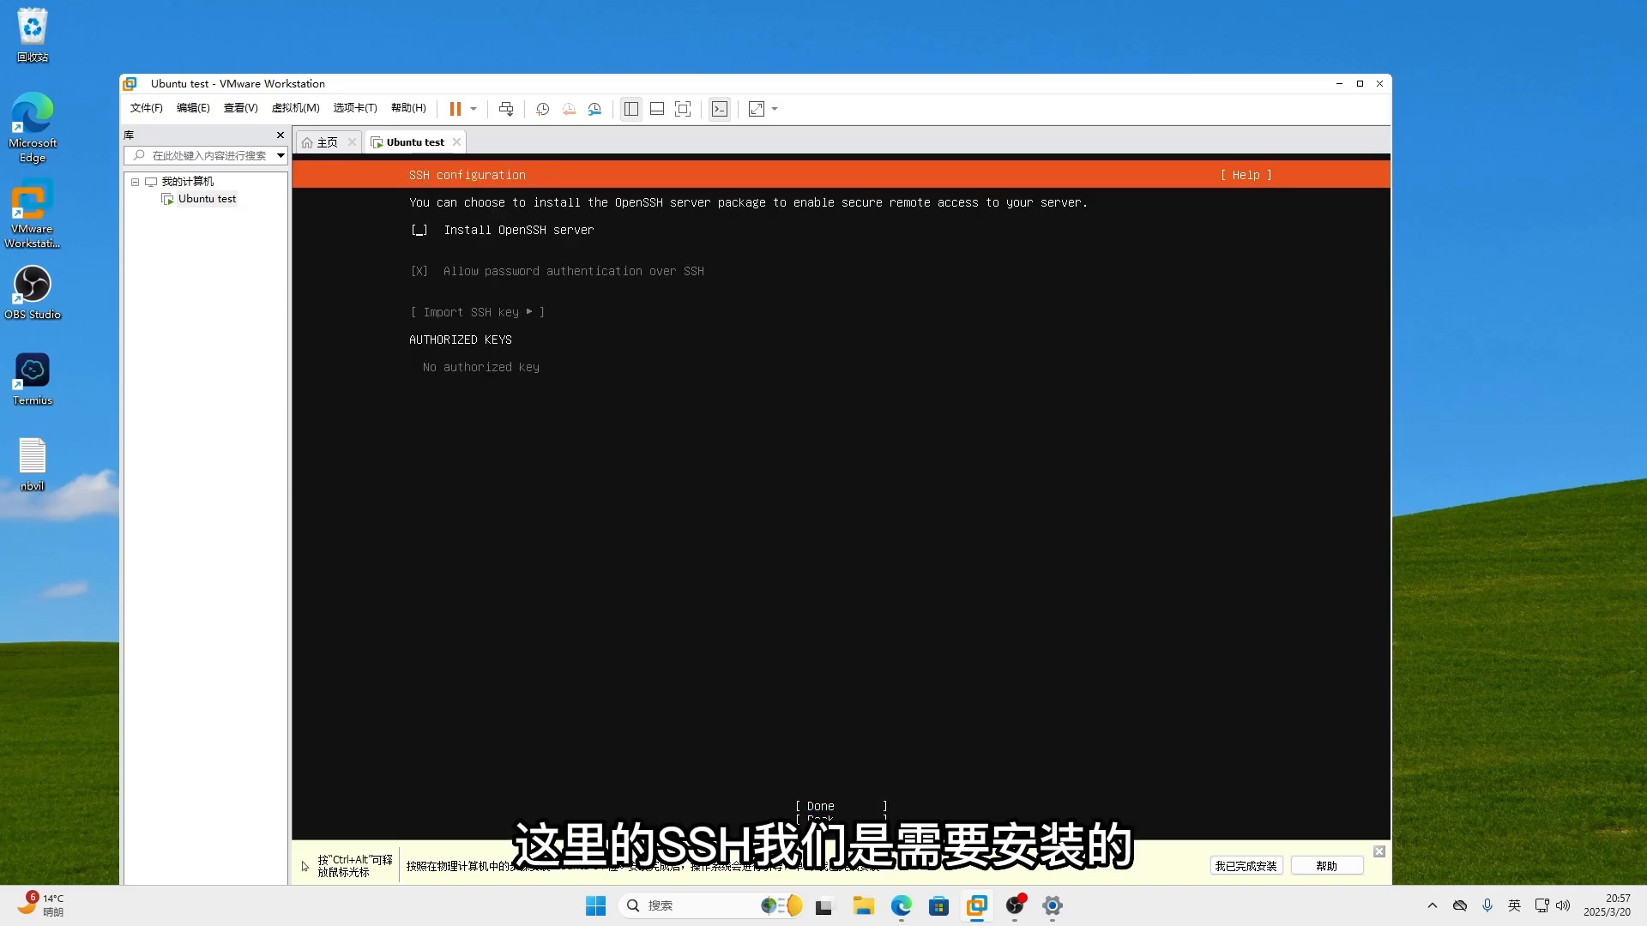
{"action": "key", "text": "space"}
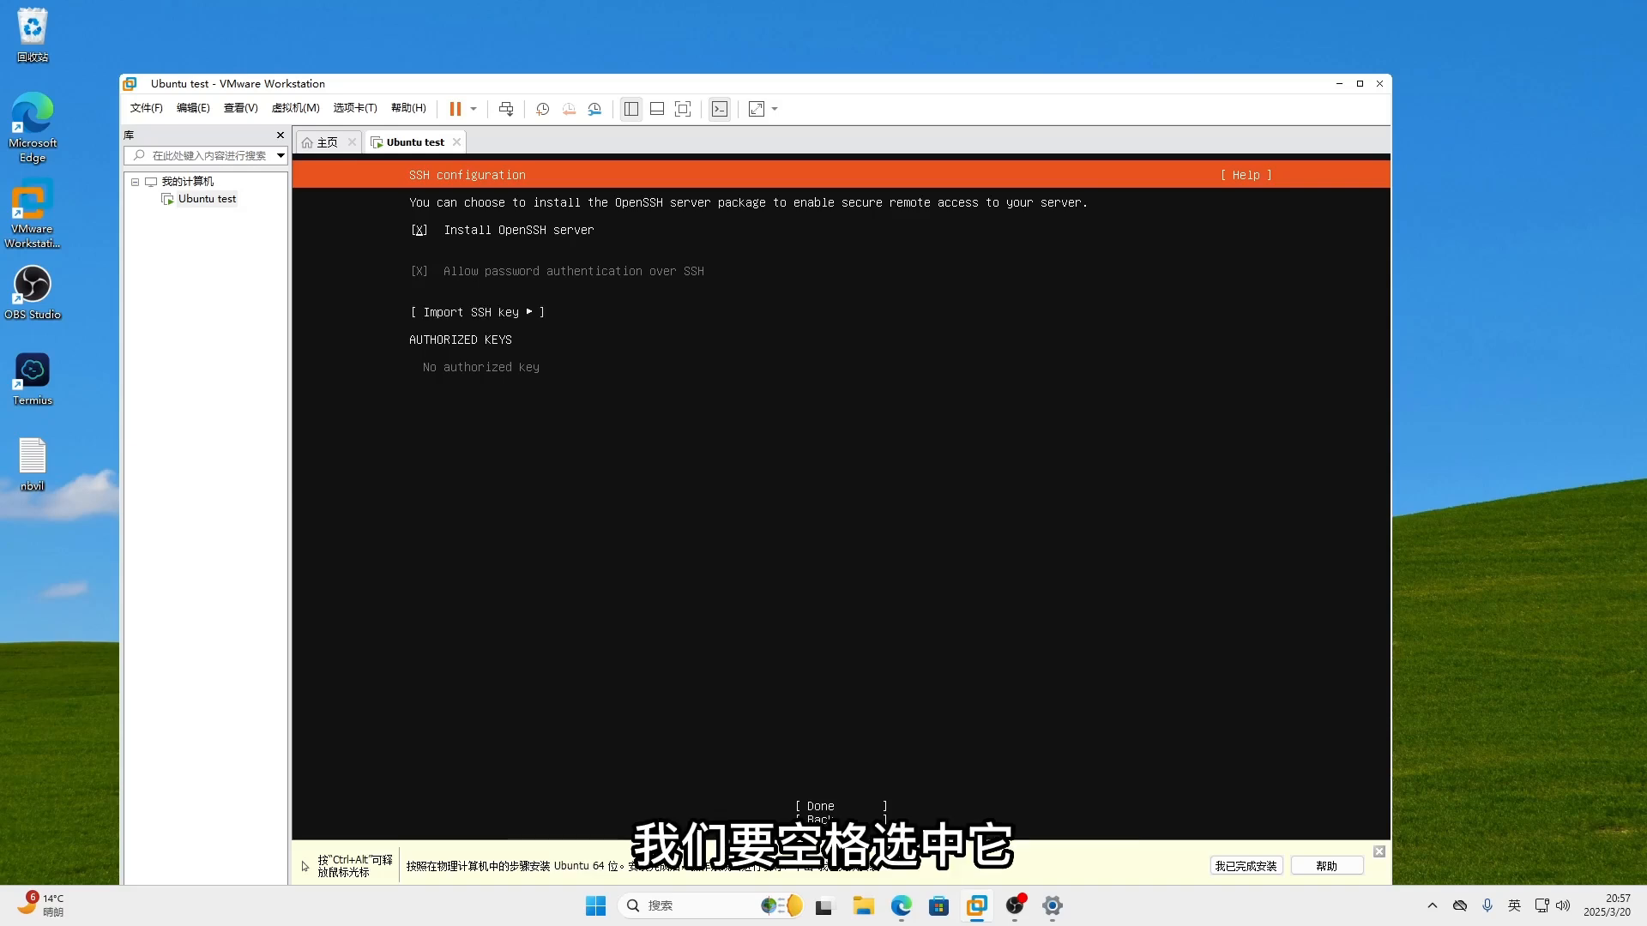
{"action": "key", "text": "Tab"}
{"action": "key", "text": "Tab"}
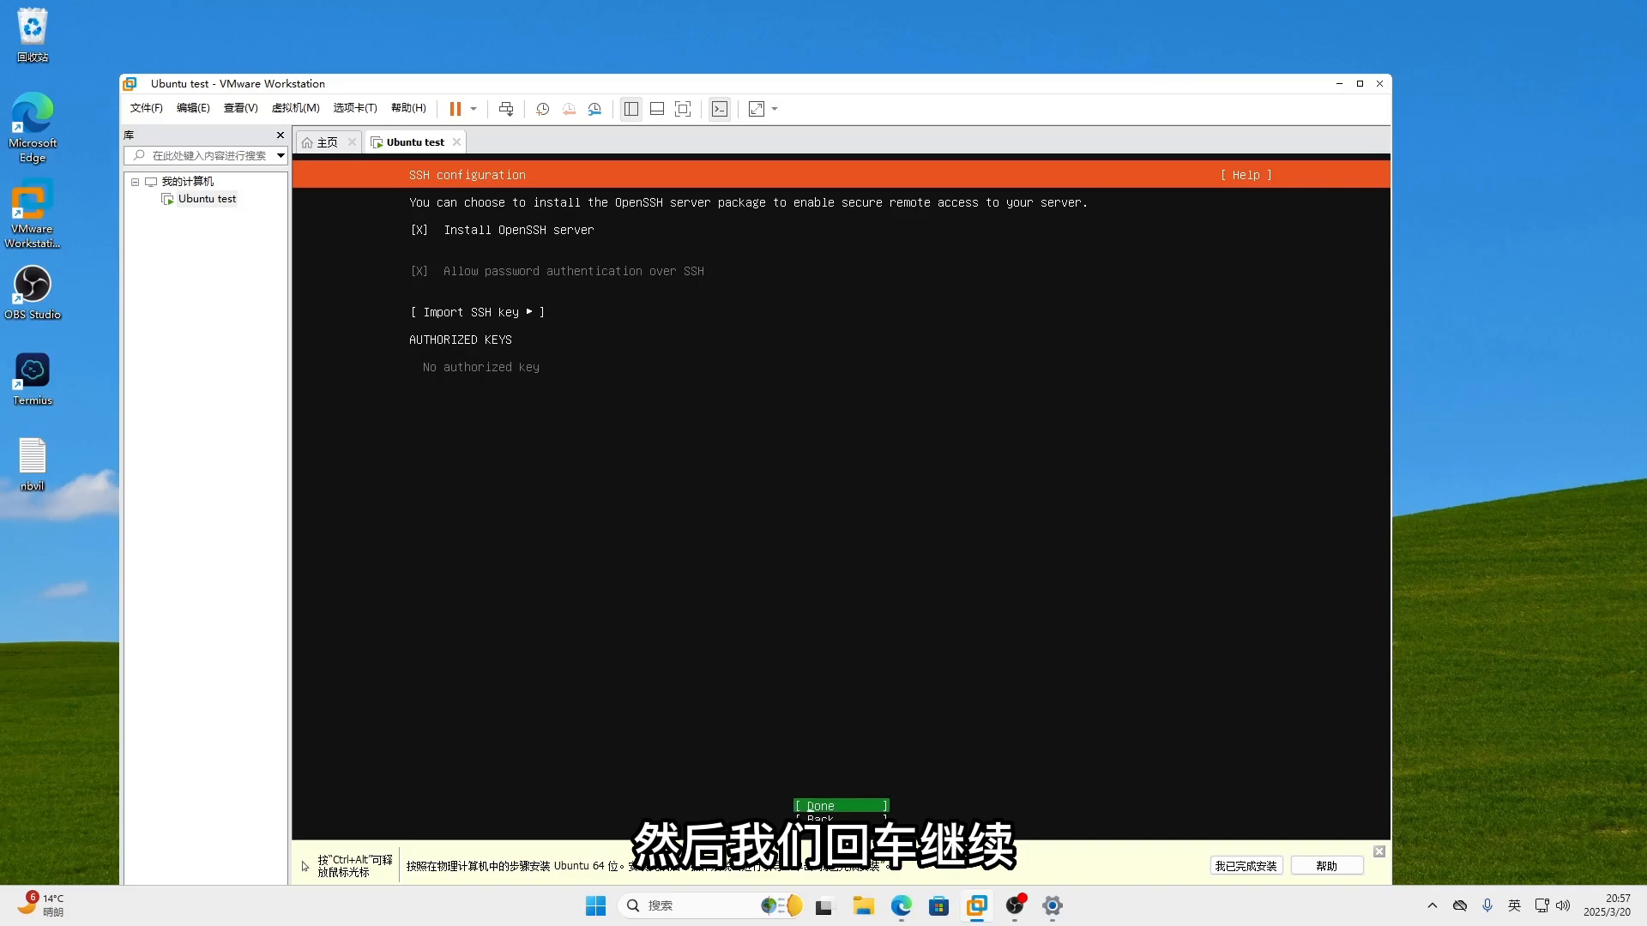
{"action": "key", "text": "Return"}
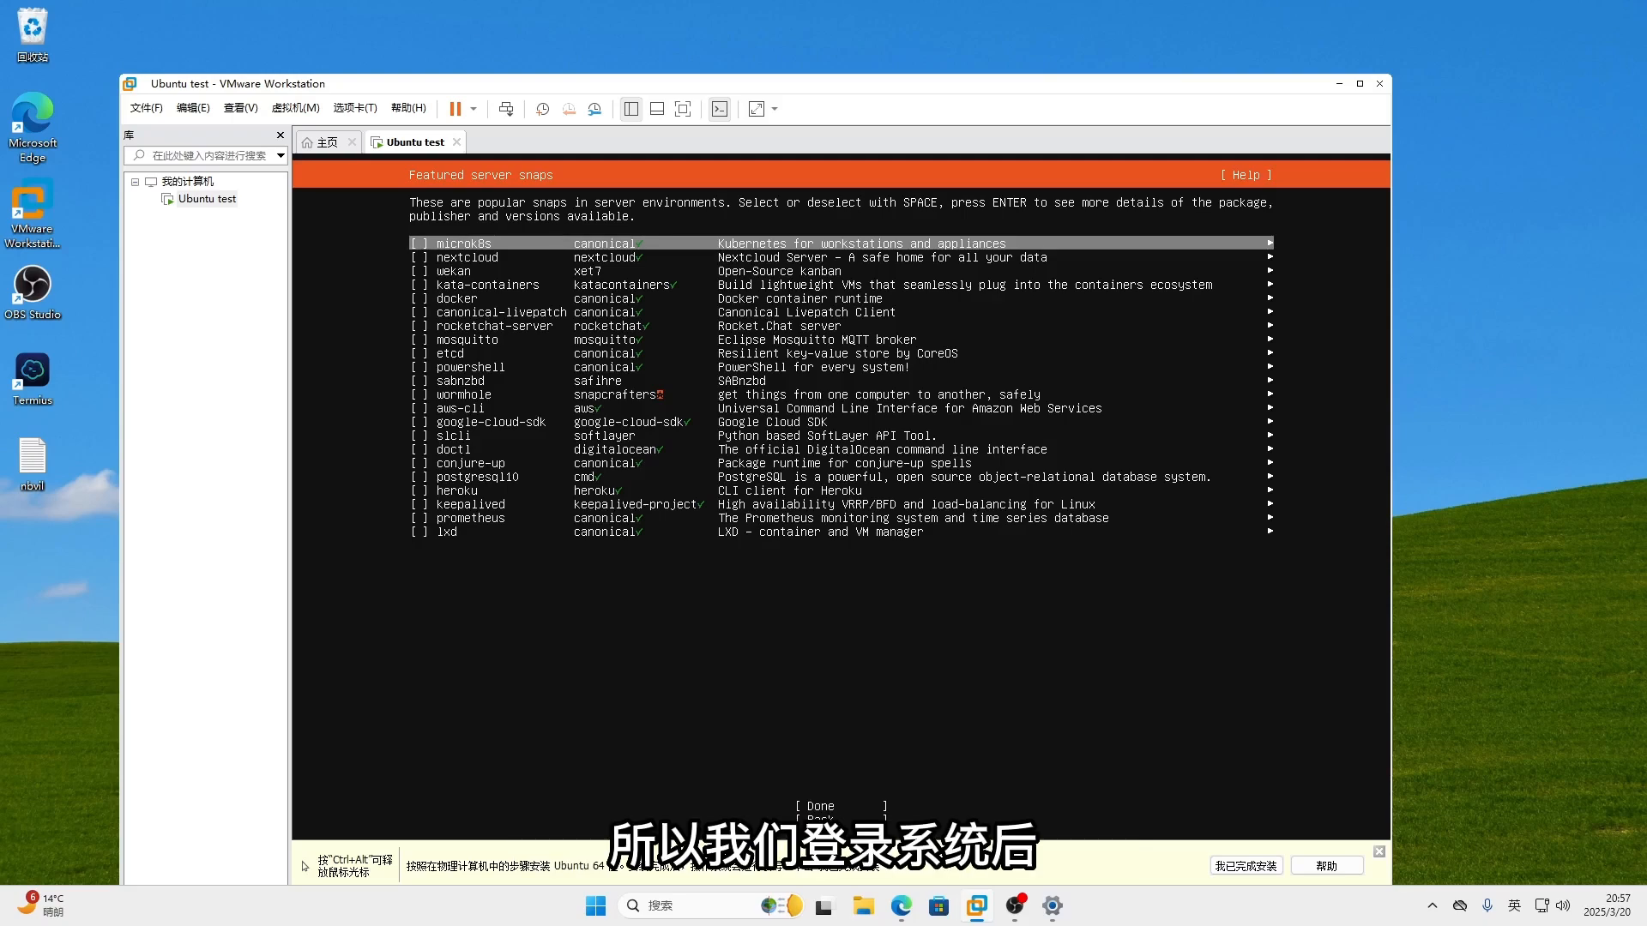
- Leave all featured server snaps unselected and begin the installation
{"action": "key", "text": "Down"}
{"action": "key", "text": "Down"}
{"action": "key", "text": "Down"}
{"action": "key", "text": "Down"}
{"action": "key", "text": "Down"}
{"action": "key", "text": "Down"}
{"action": "key", "text": "Down"}
{"action": "key", "text": "Down"}
{"action": "key", "text": "Down"}
{"action": "key", "text": "Down"}
{"action": "key", "text": "Down"}
{"action": "key", "text": "Down"}
{"action": "key", "text": "Down"}
{"action": "key", "text": "Down"}
{"action": "key", "text": "Down"}
{"action": "key", "text": "Down"}
{"action": "key", "text": "Down"}
{"action": "key", "text": "Down"}
{"action": "key", "text": "Down"}
{"action": "key", "text": "Down"}
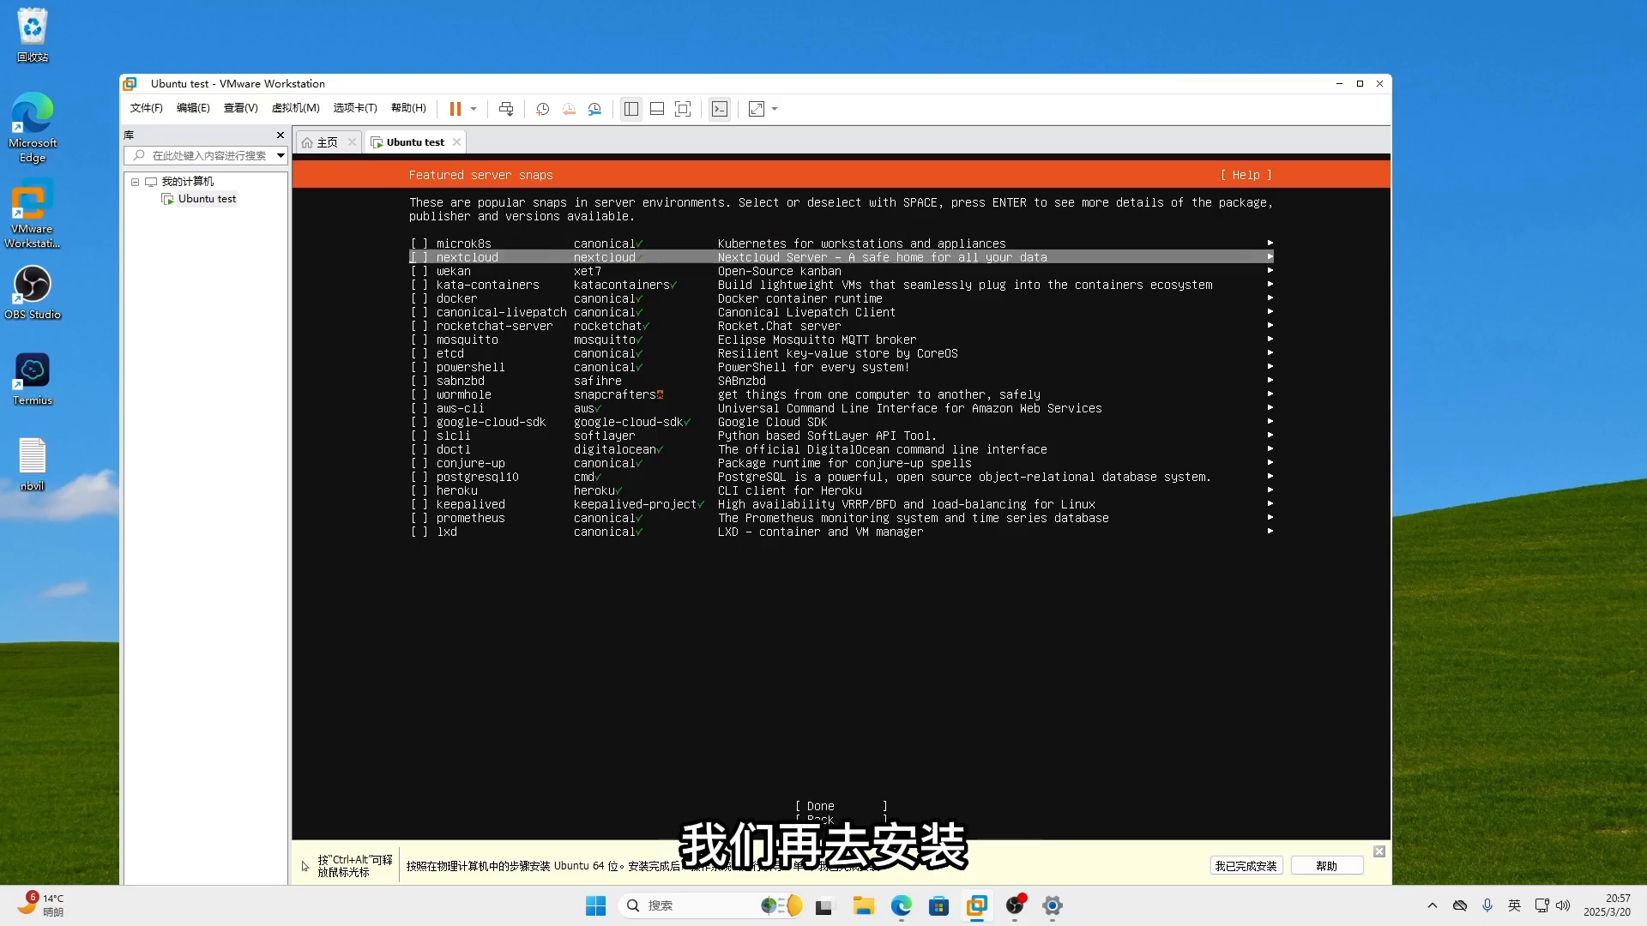
{"action": "key", "text": "Up"}
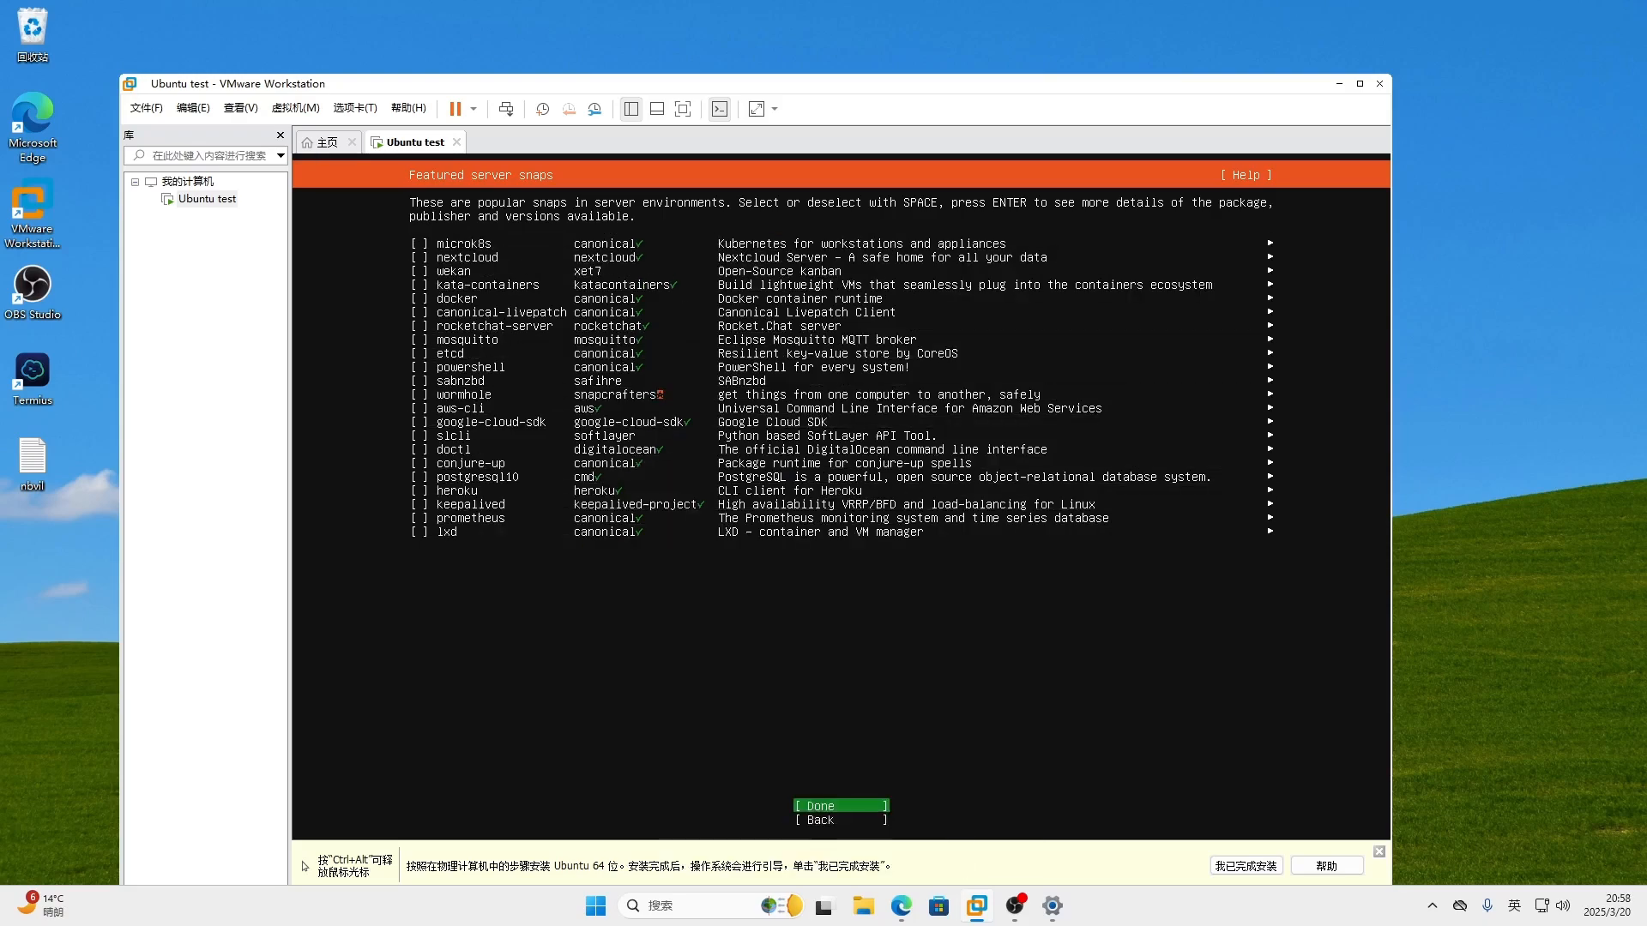
{"action": "key", "text": "Return"}
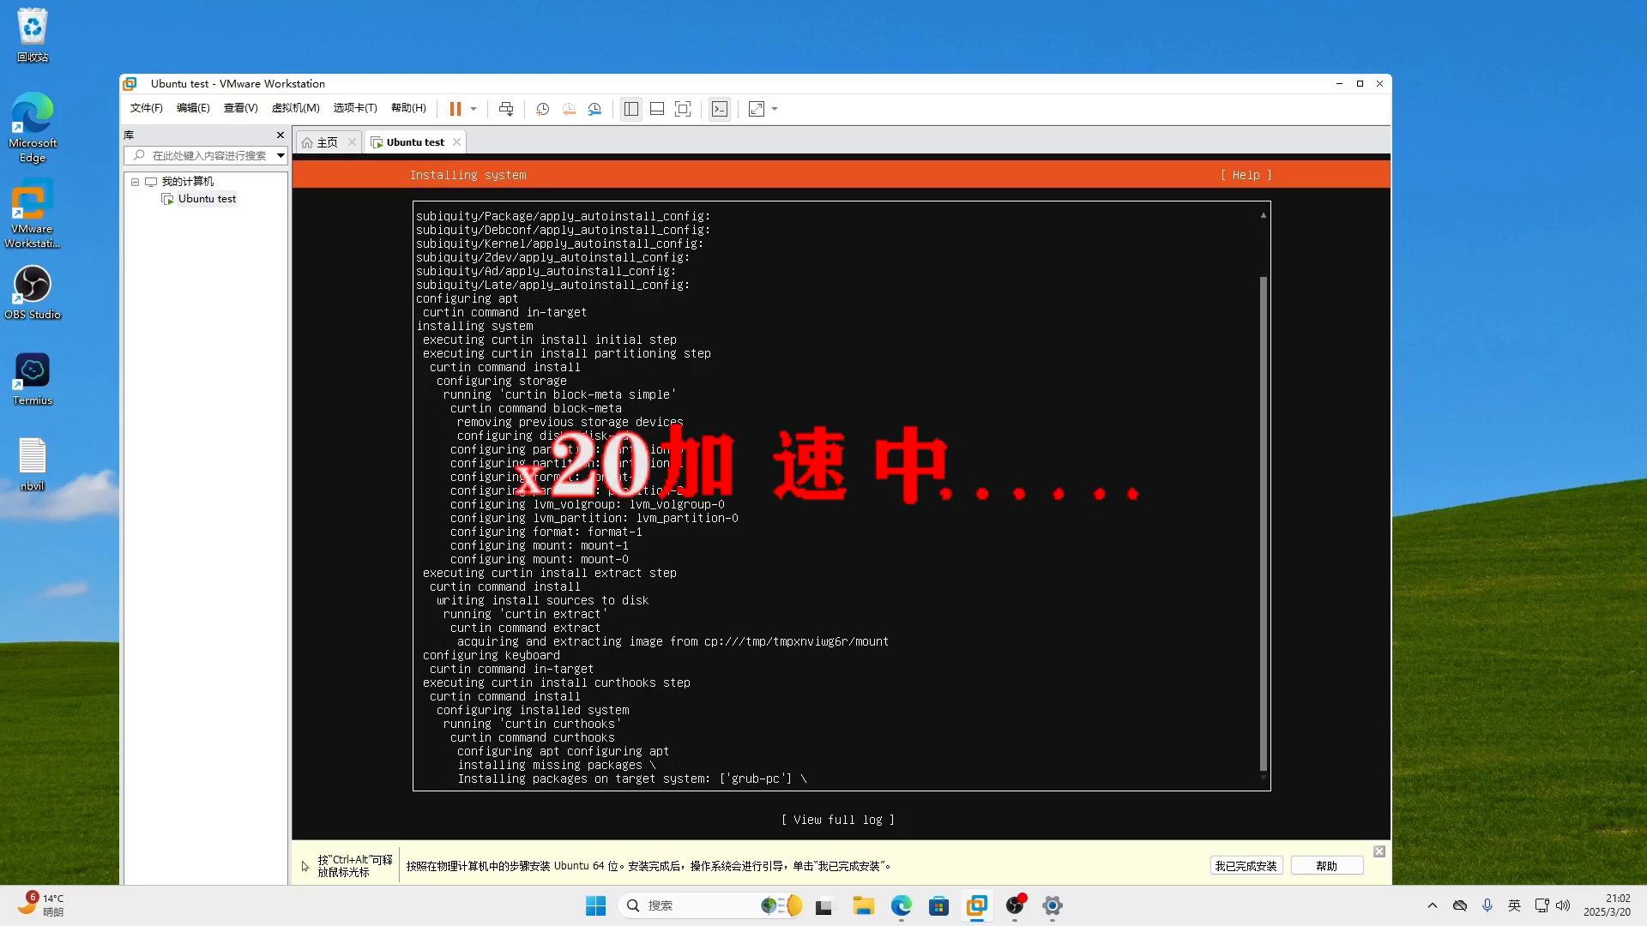
- Release input from the VM, nudge the window up and dismiss the hint bar while installing
{"action": "key", "text": "ctrl+alt"}
{"action": "left_click_drag", "start_coordinate": [858, 91], "coordinate": [860, 56]}
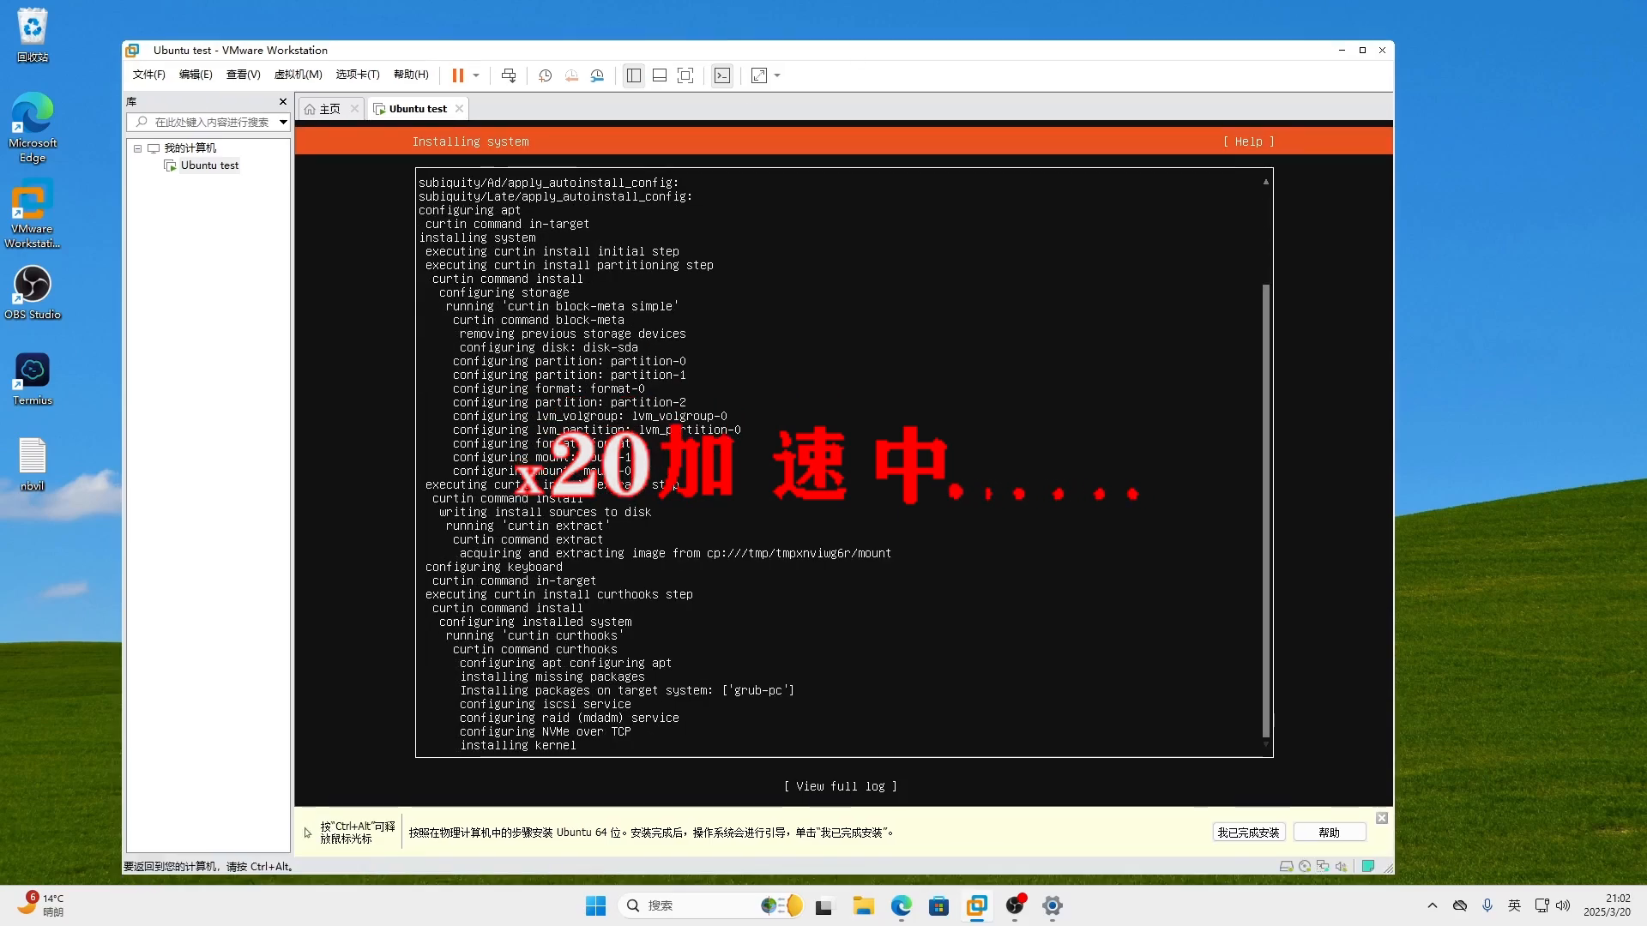
{"action": "left_click", "coordinate": [1381, 818]}
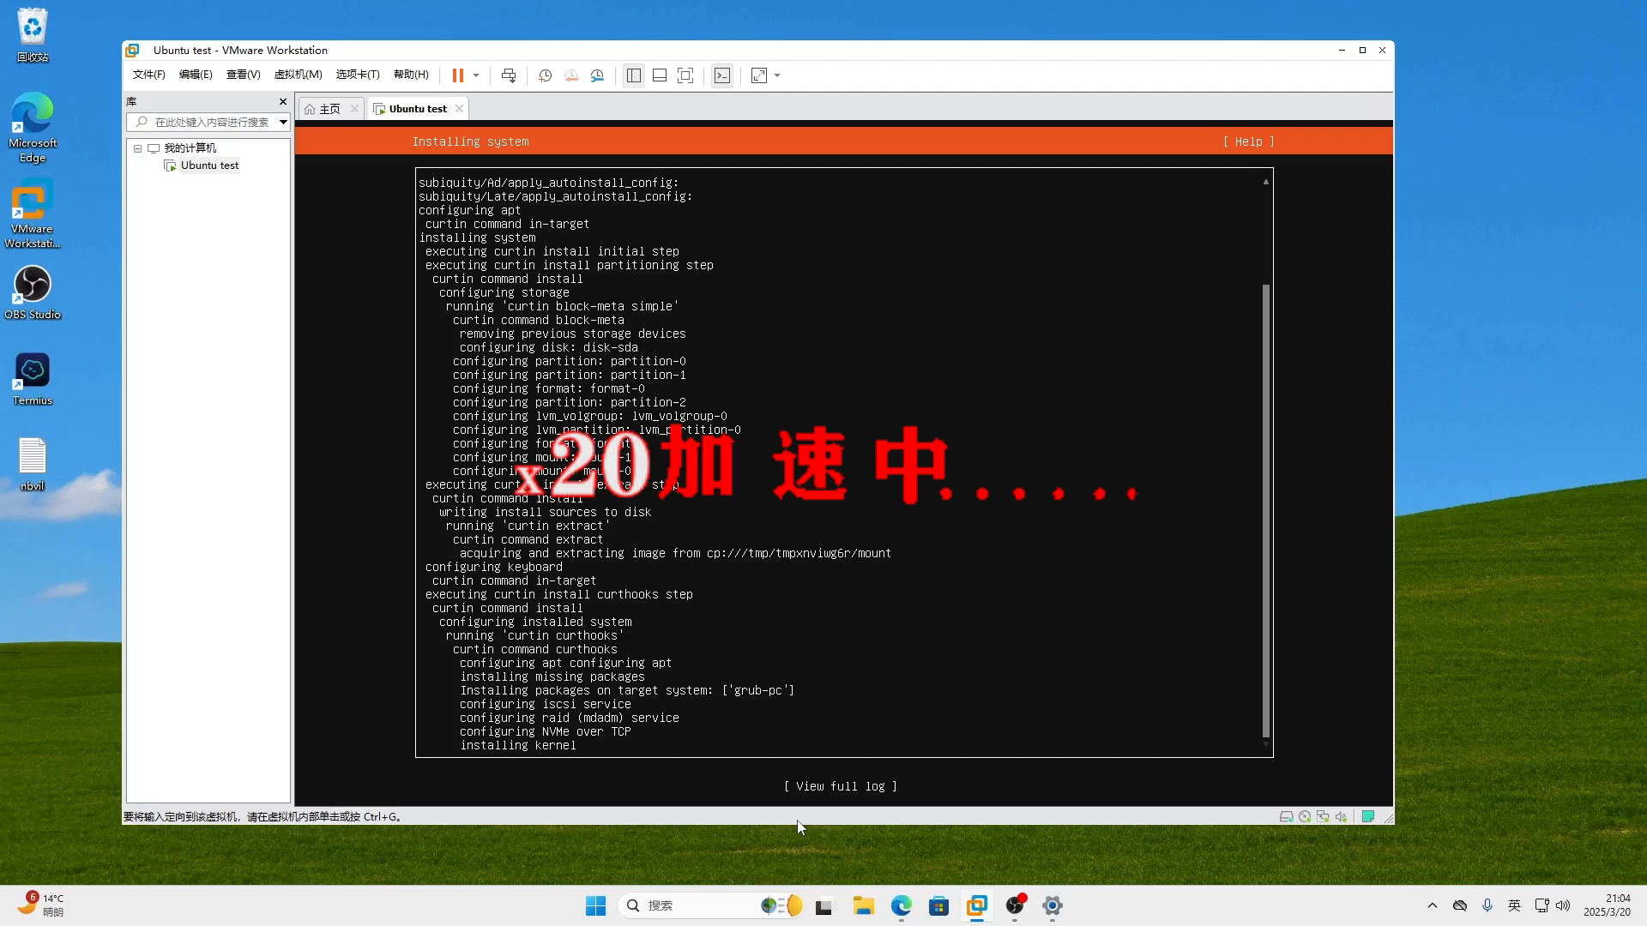
{"action": "left_click", "coordinate": [1191, 924]}
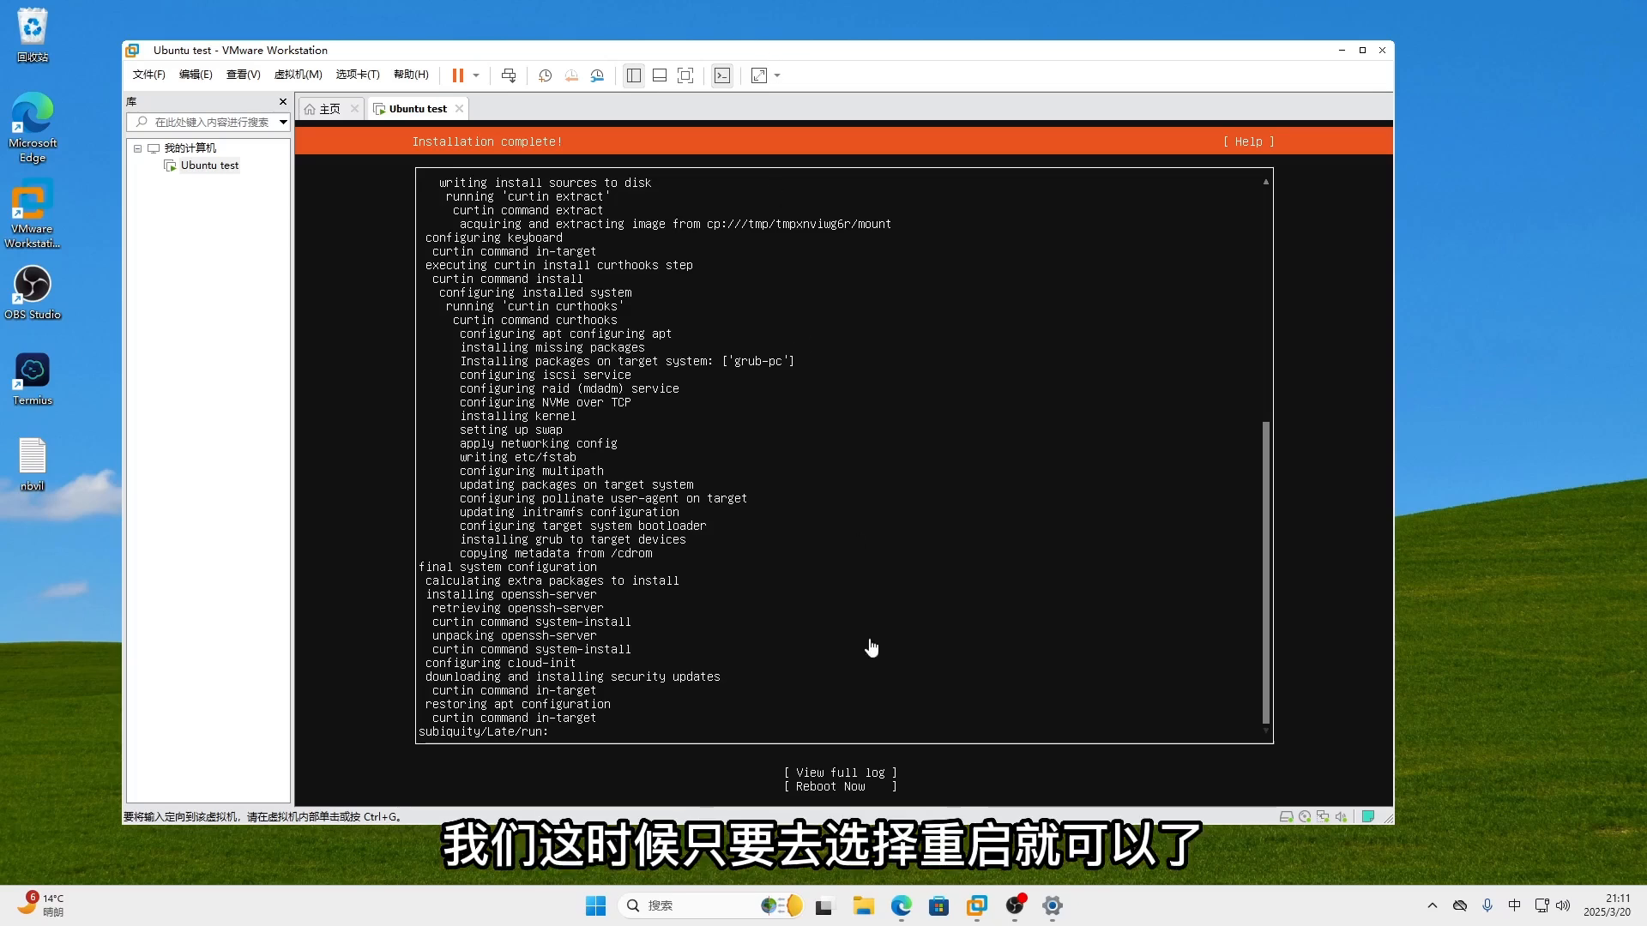
- Reboot Now and confirm the remove-installation-medium prompt to boot the installed system
{"action": "left_click", "coordinate": [934, 777]}
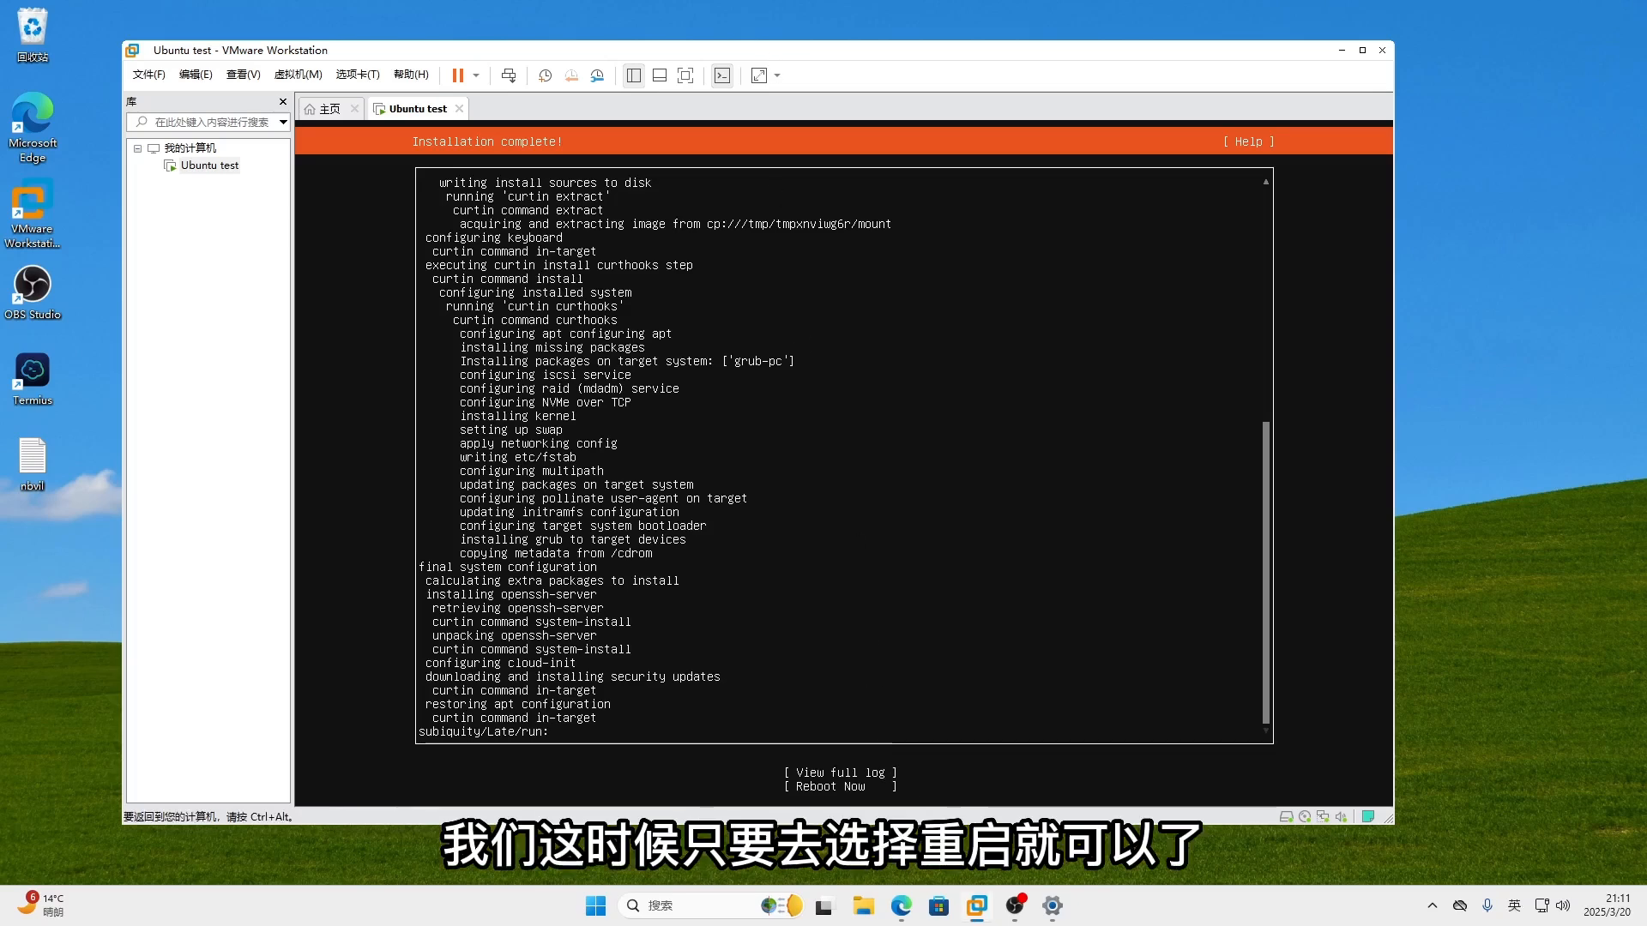
{"action": "key", "text": "Down"}
{"action": "key", "text": "Down"}
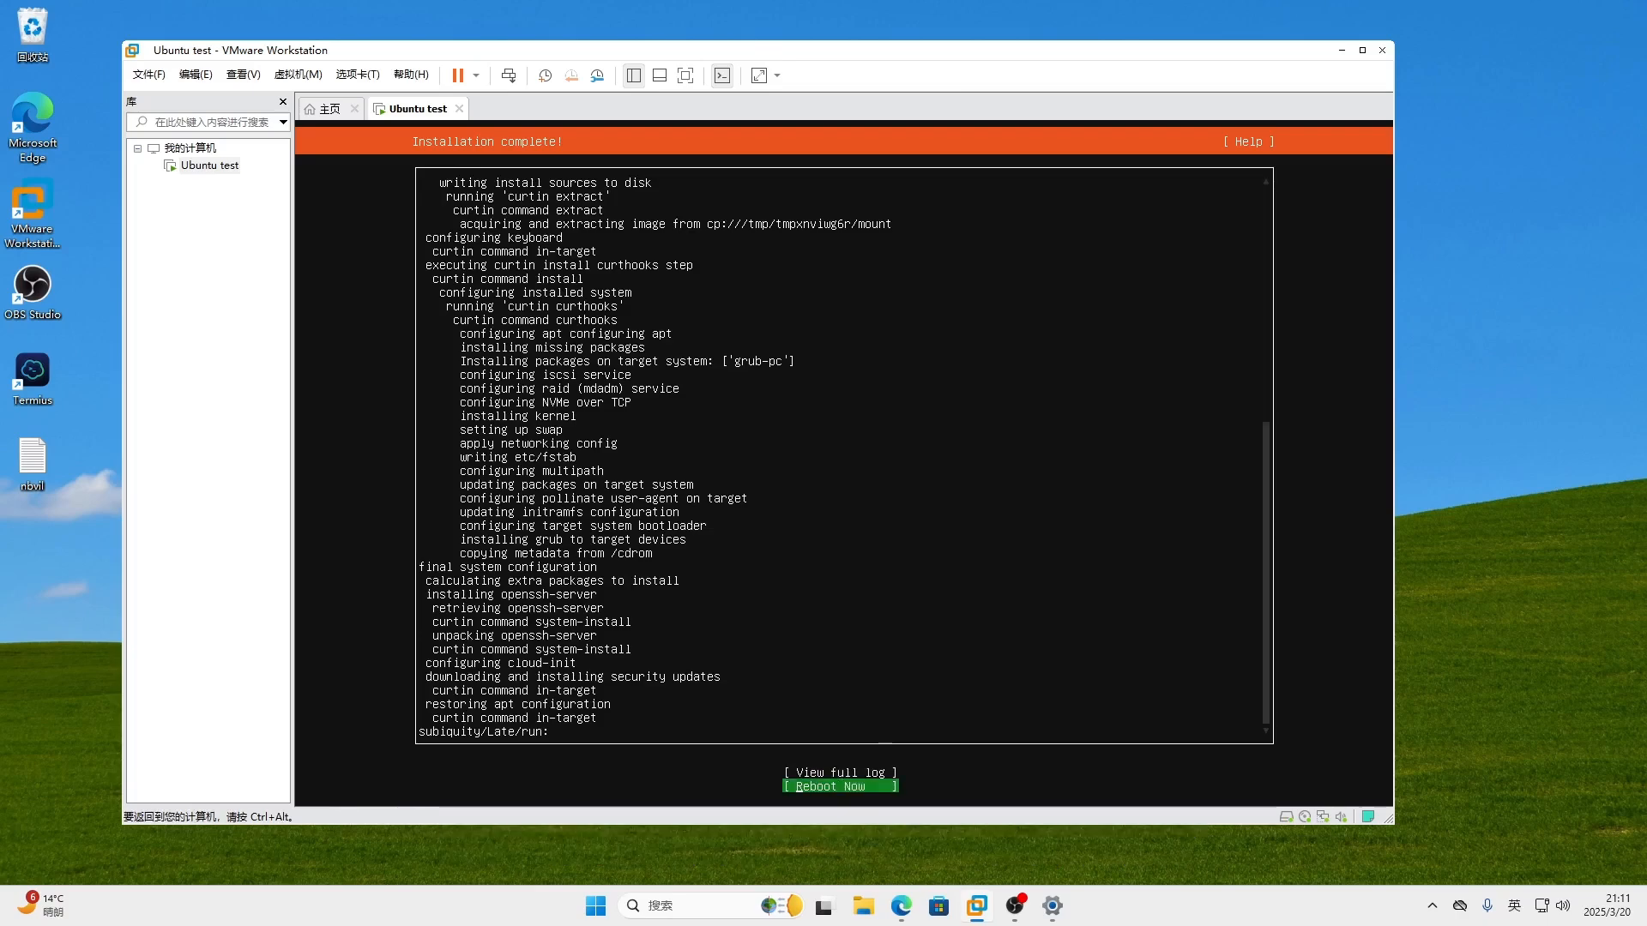
{"action": "key", "text": "Return"}
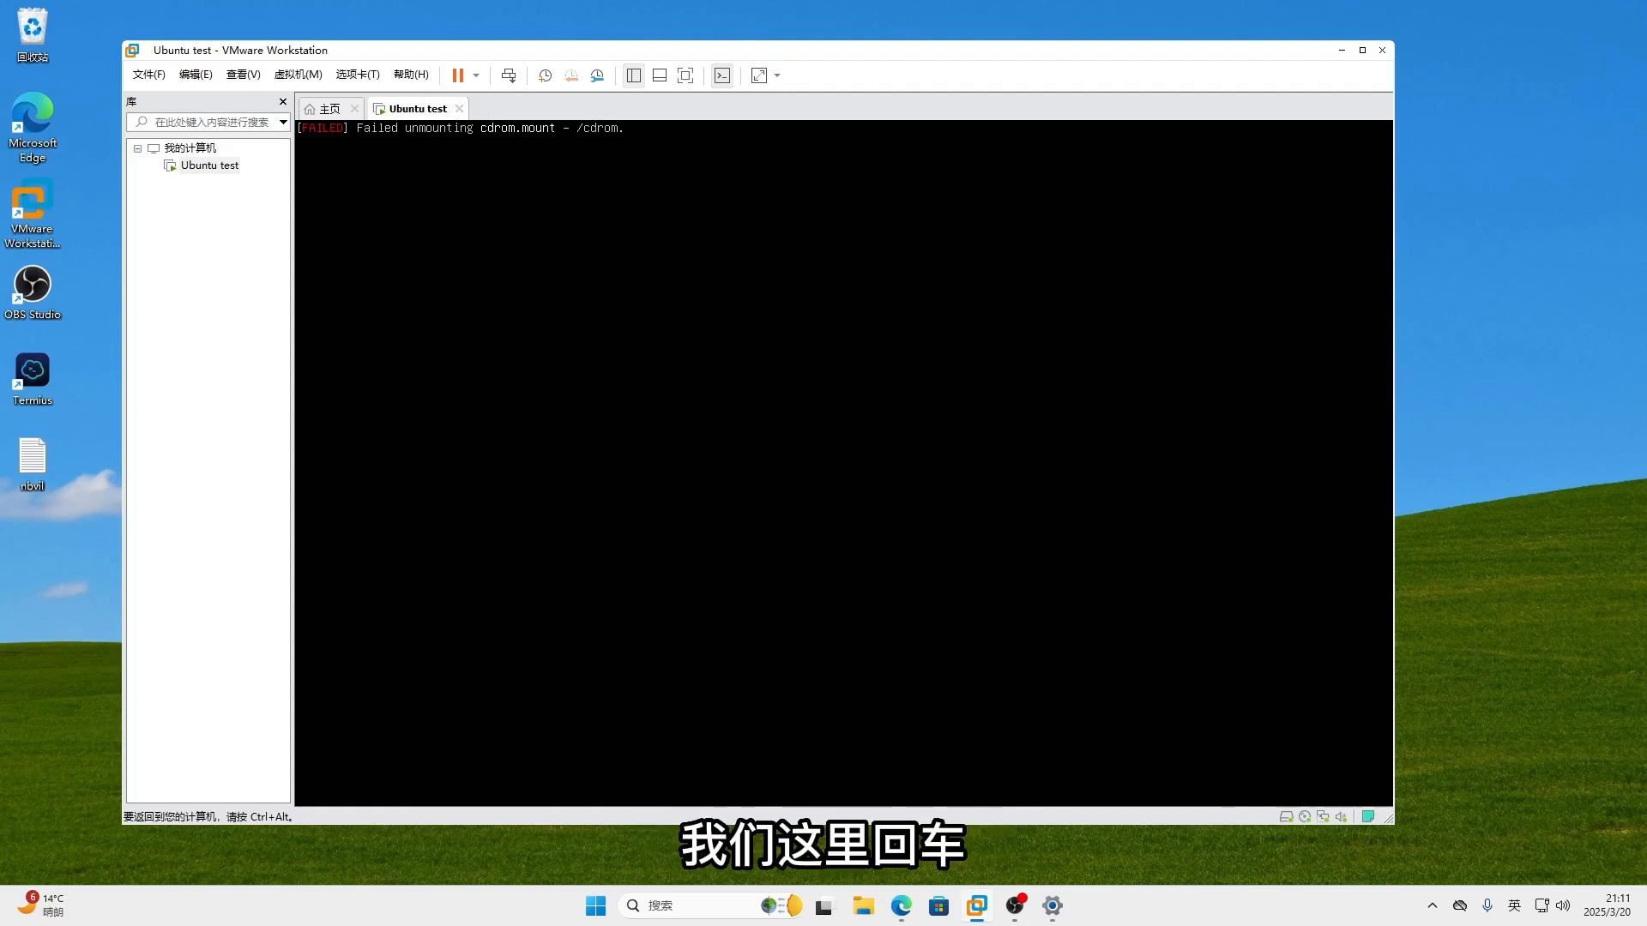
{"action": "key", "text": "Return"}
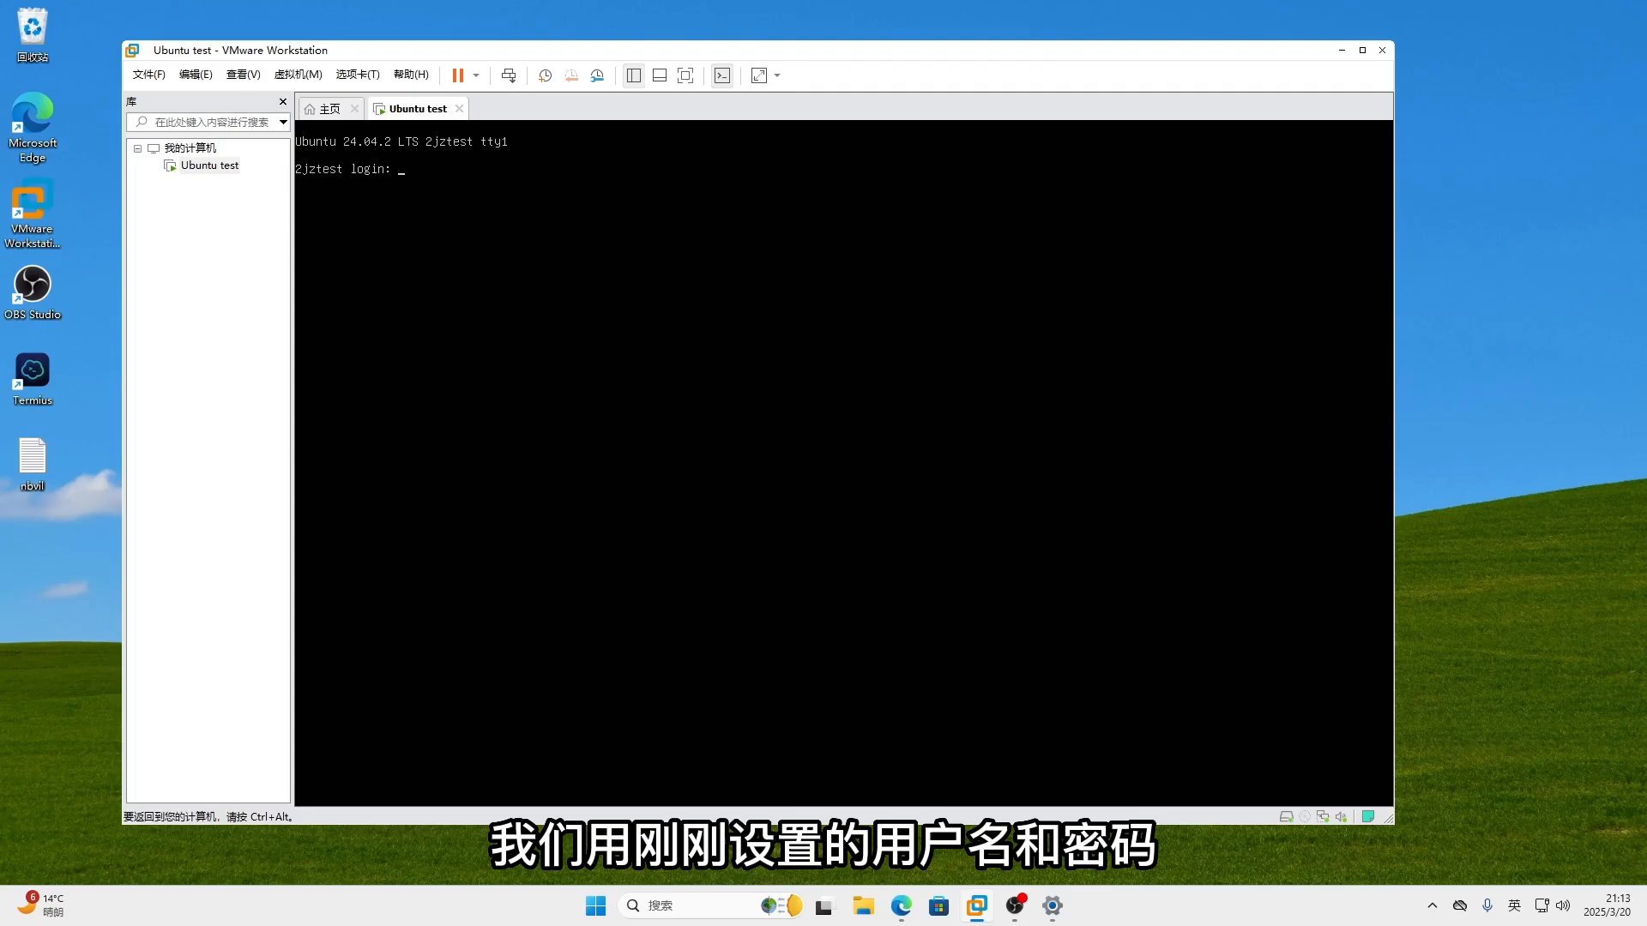
- Log in with the new account's username and password, retrying after a mistyped username
{"action": "type", "text": "bvil"}
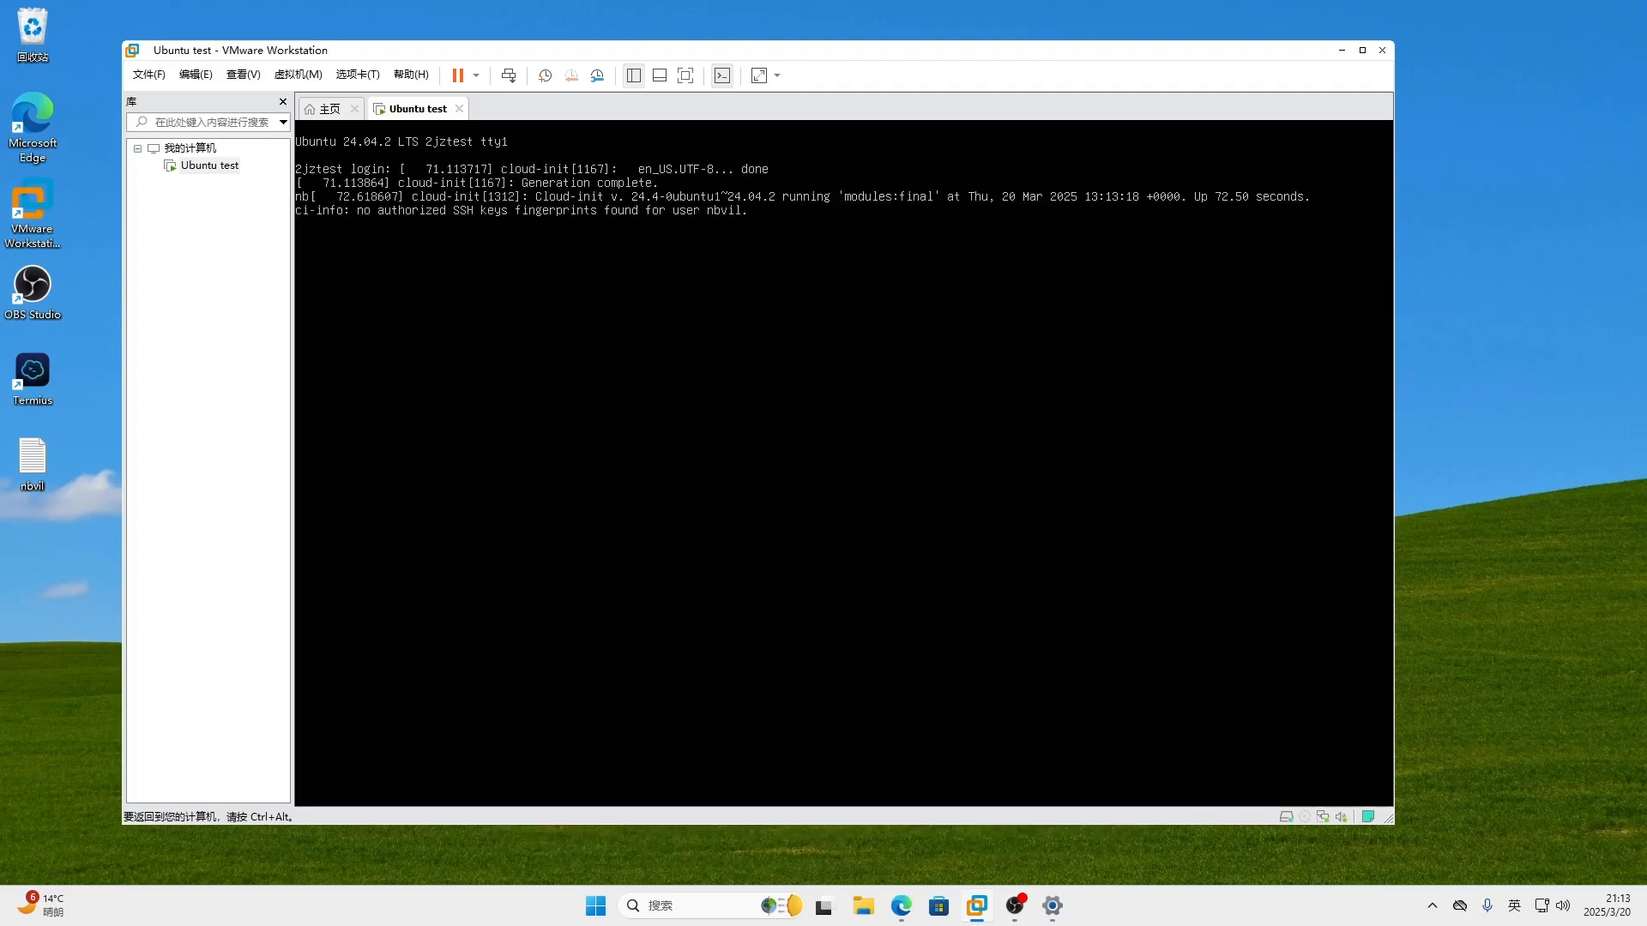
{"action": "key", "text": "Return"}
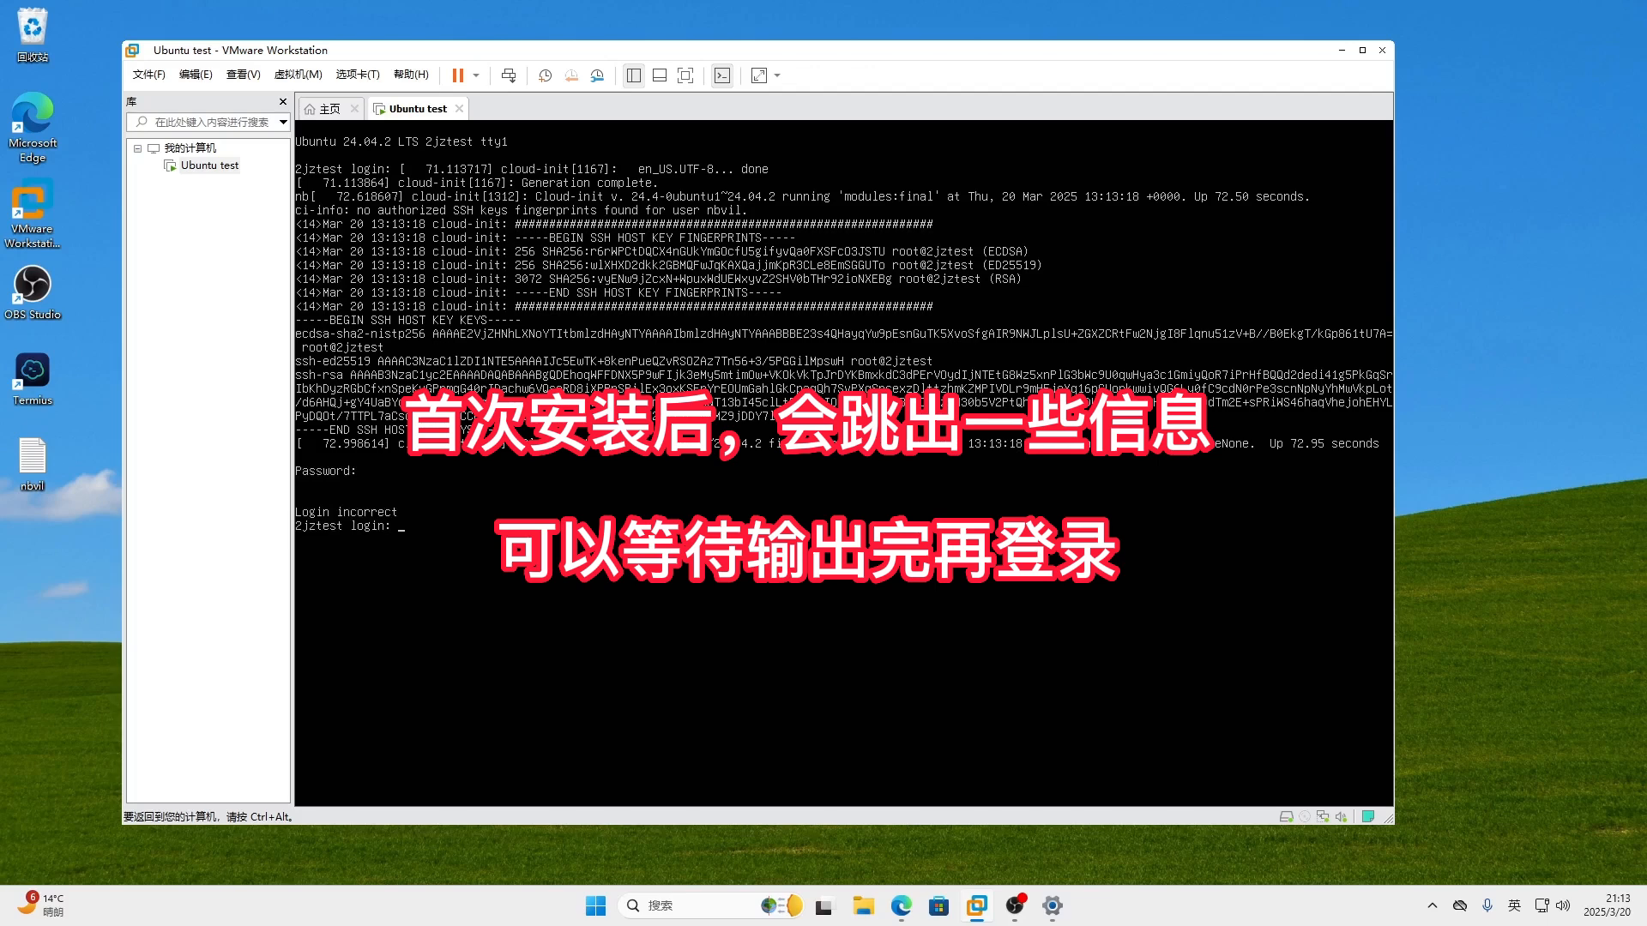
{"action": "type", "text": "nbvil"}
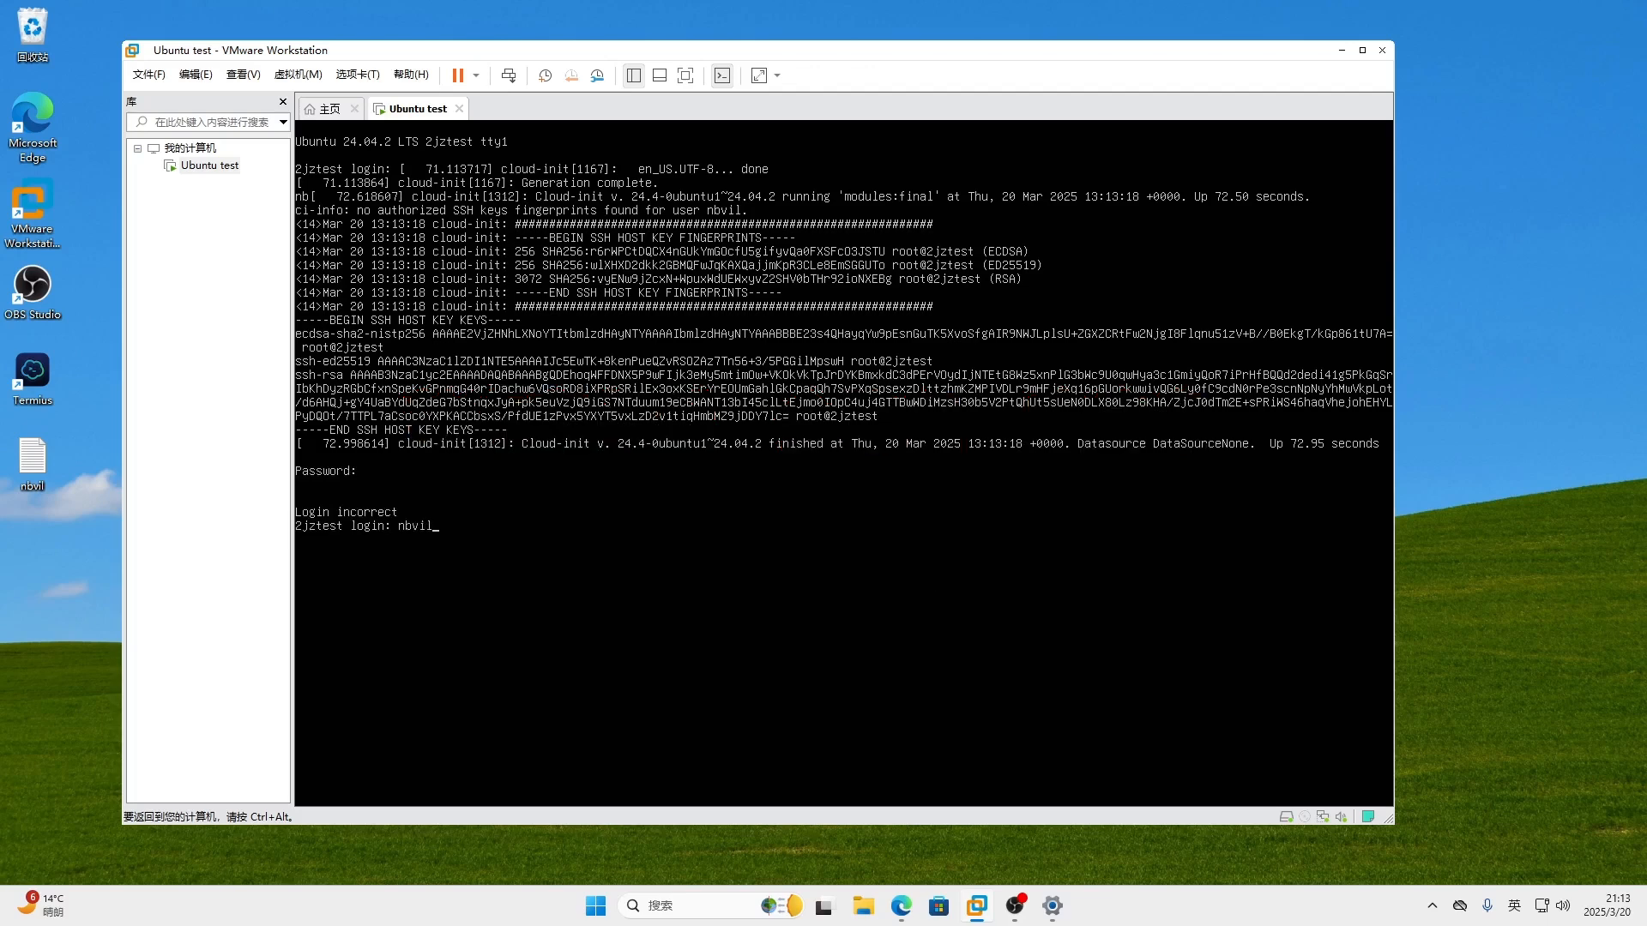
{"action": "key", "text": "Return"}
{"action": "key", "text": "Return"}
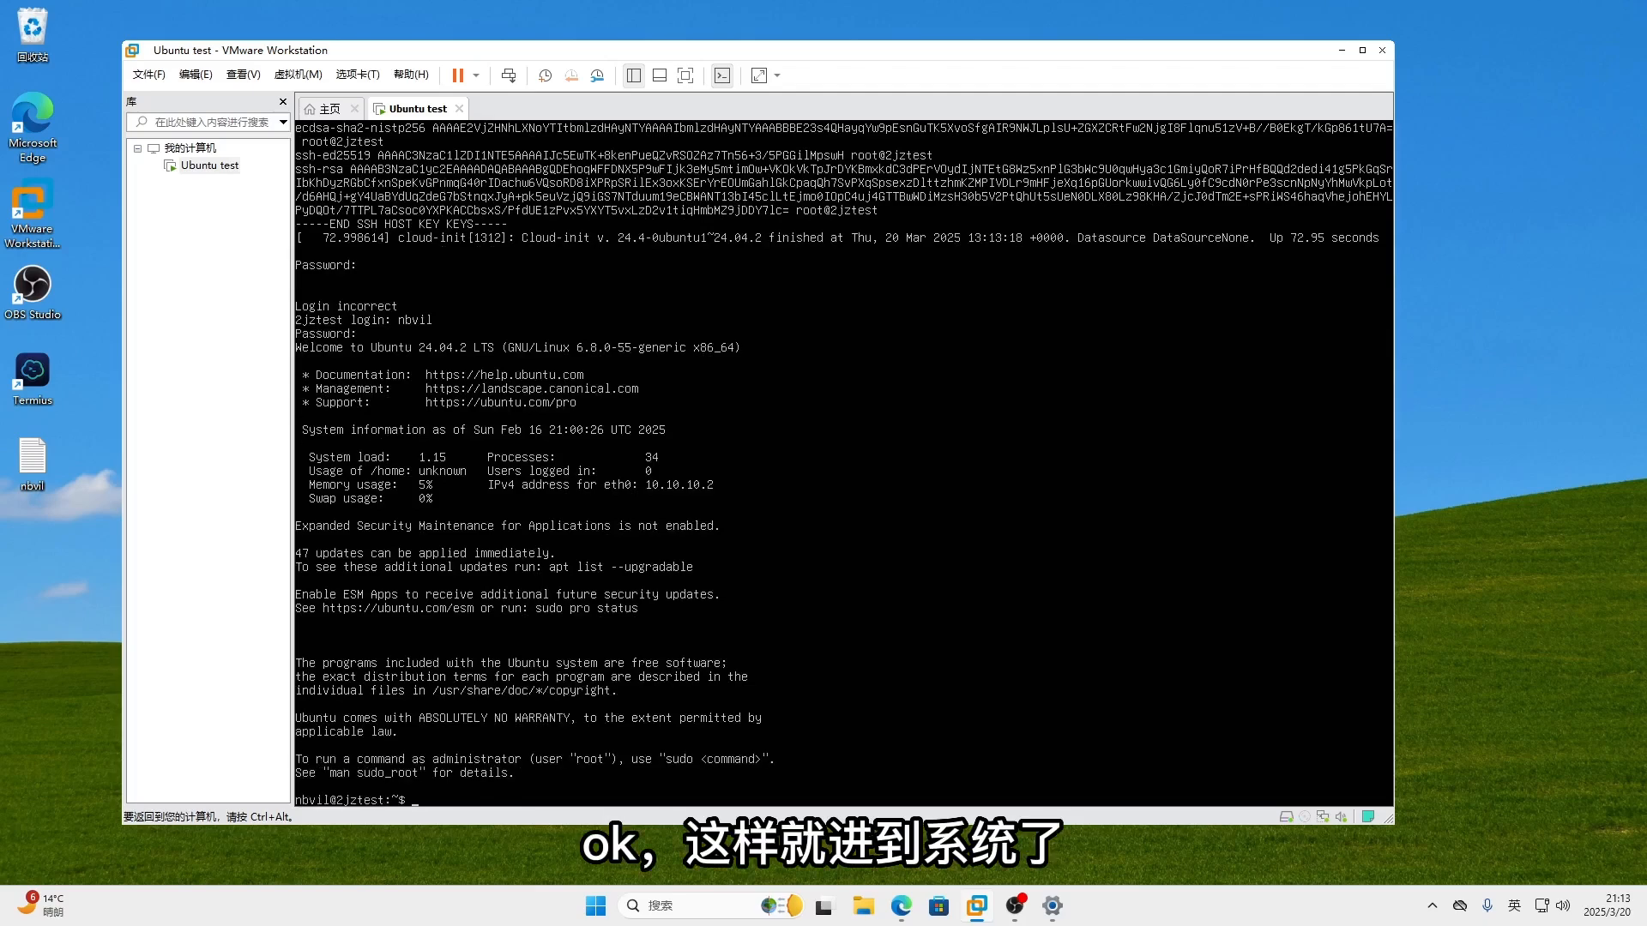
{"action": "key", "text": "ctrl+alt"}
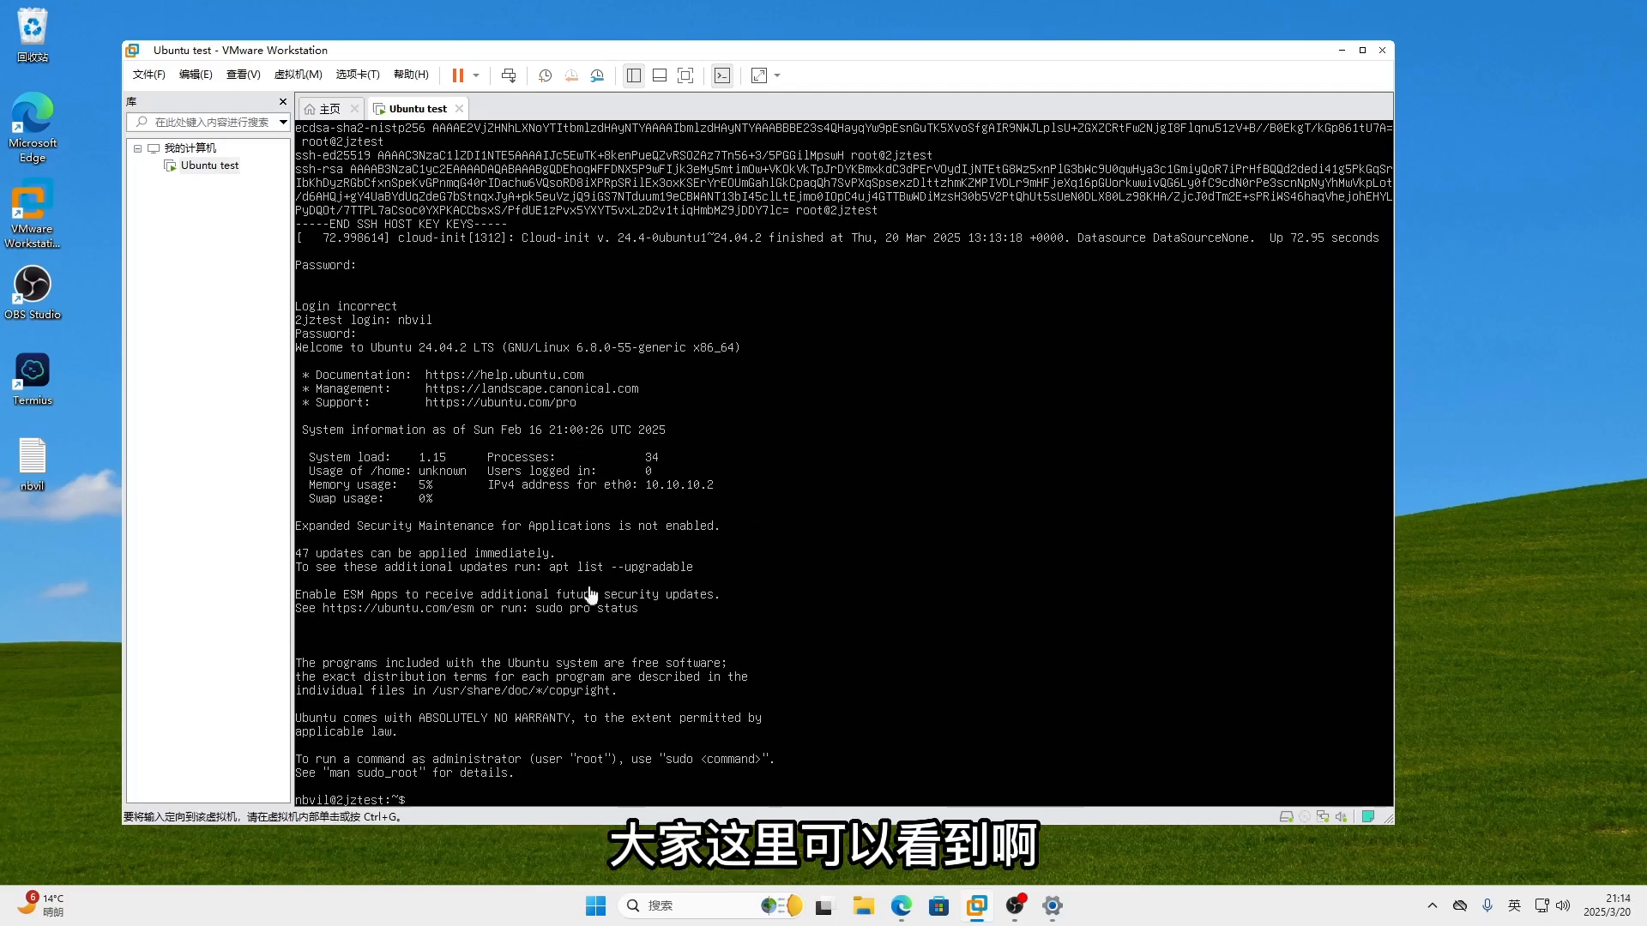
{"action": "left_click", "coordinate": [450, 799]}
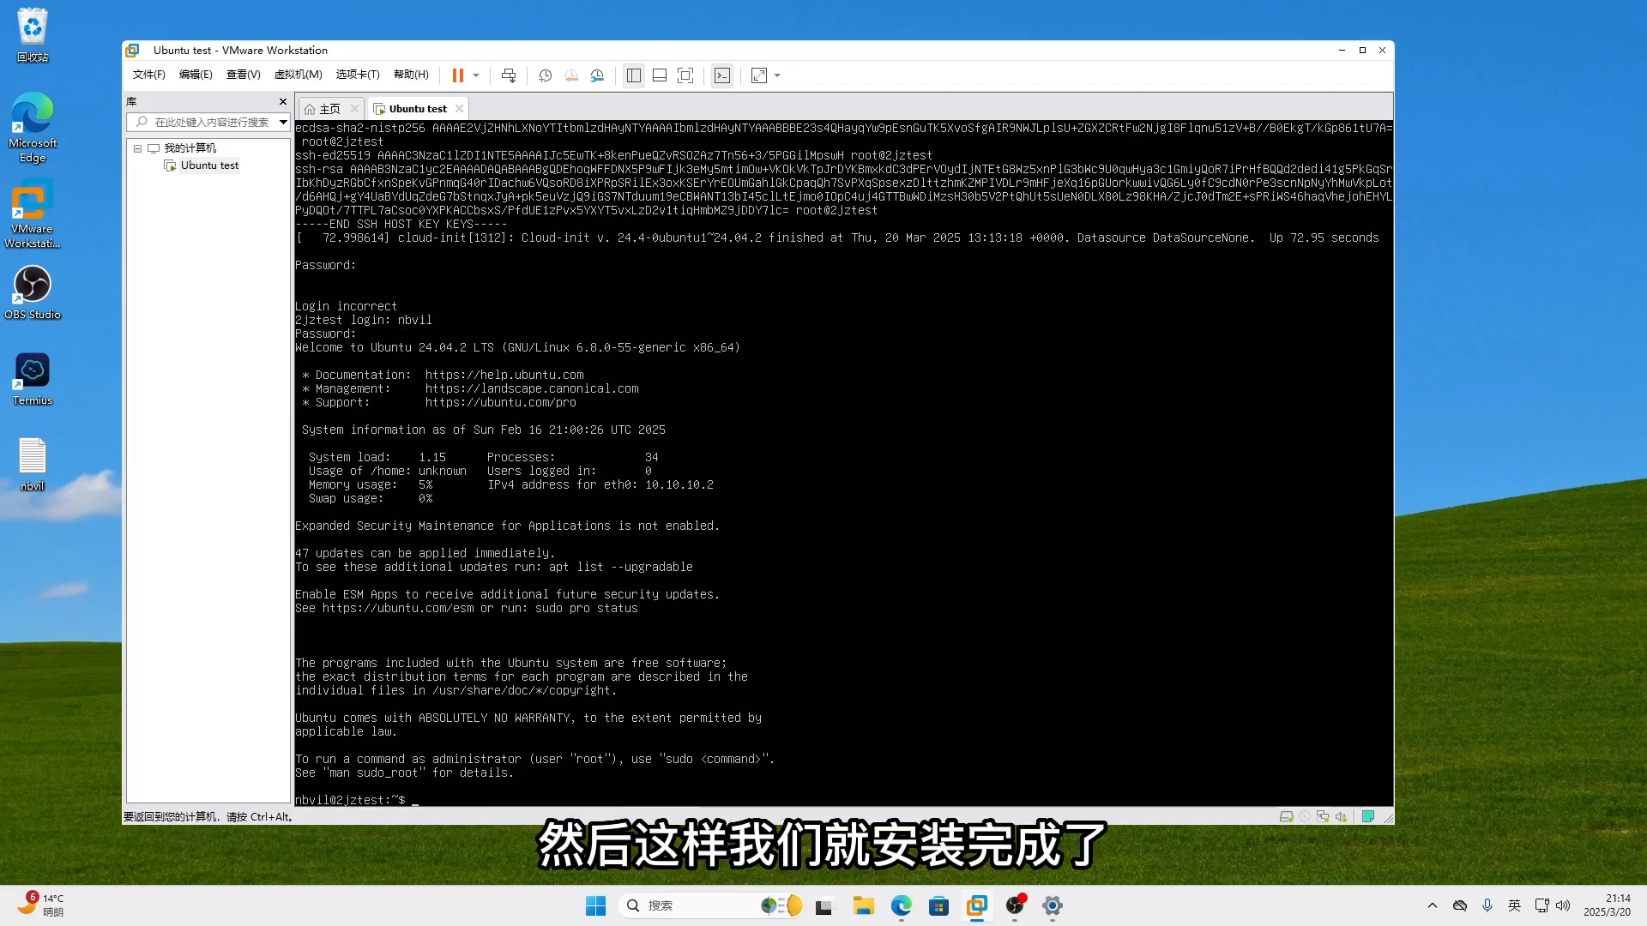